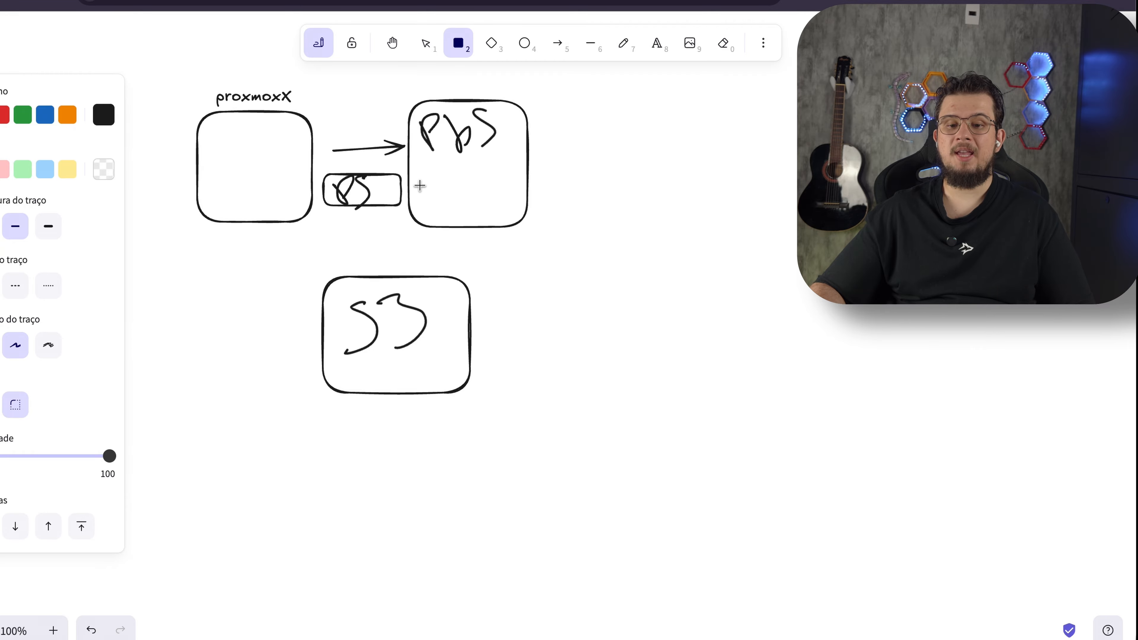
# Add a cache rectangle inside the PBS box and an arrow from PBS down to the S3 box
pyautogui.moveTo(423, 183); pyautogui.dragTo(523, 214)
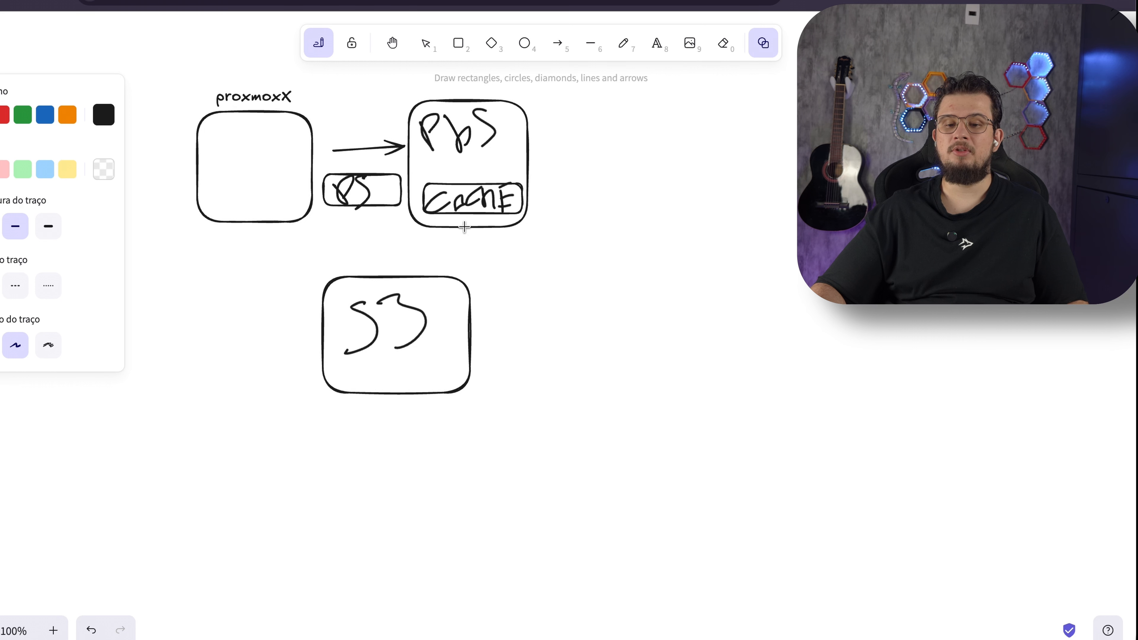
pyautogui.moveTo(455, 232); pyautogui.dragTo(433, 268)
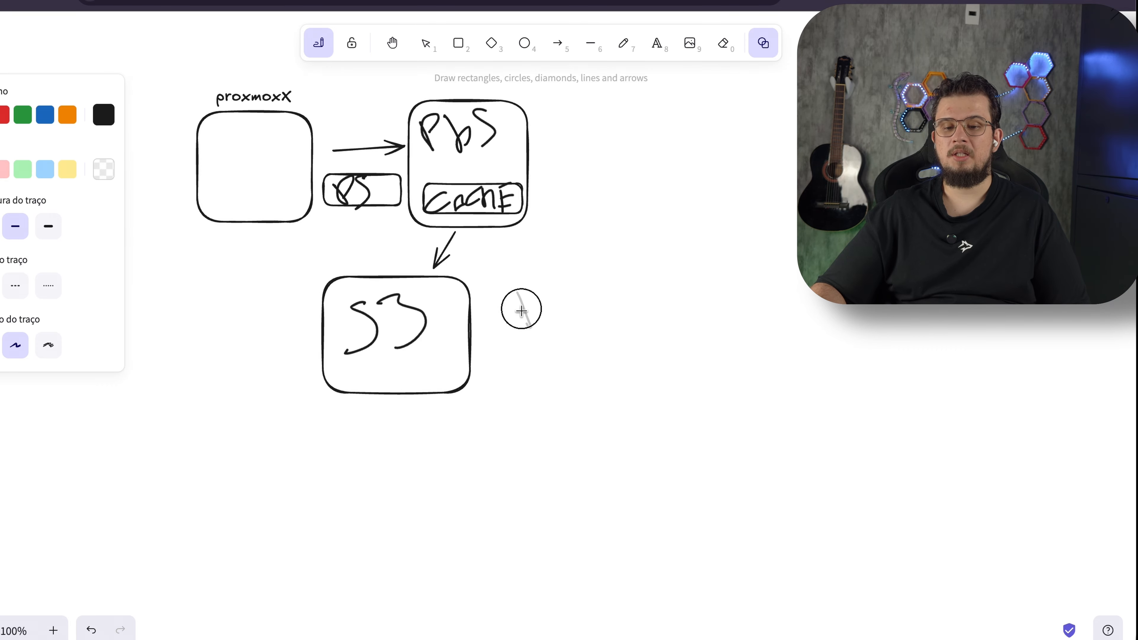
# Handwrite R2 beside the S3 box with the freehand pen
pyautogui.press('7')
pyautogui.moveTo(509, 293); pyautogui.dragTo(557, 331)
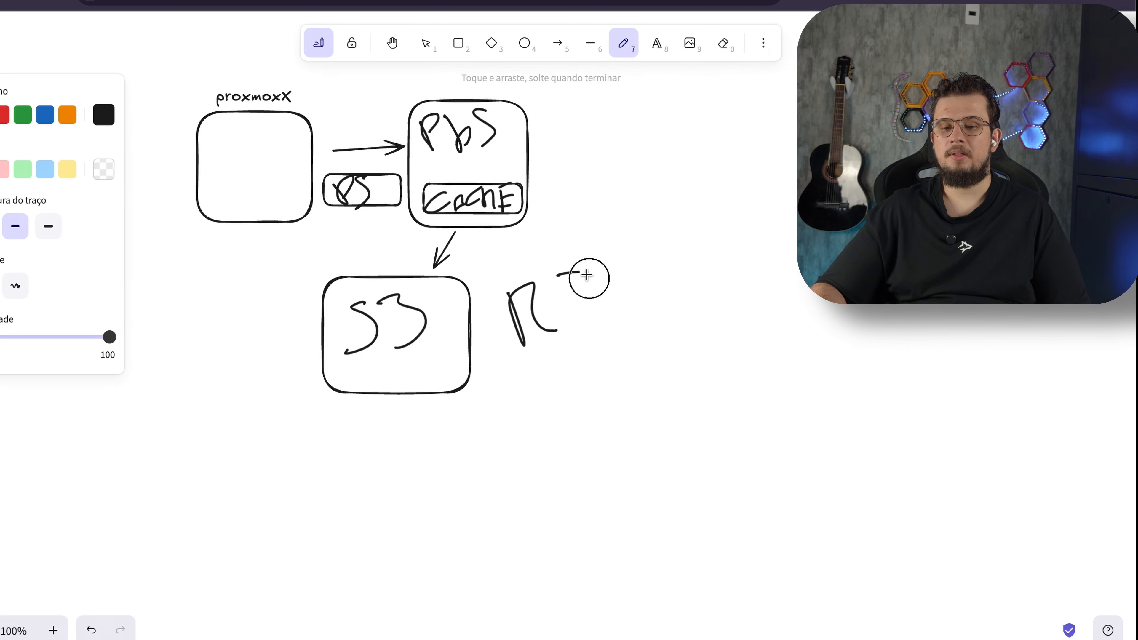
pyautogui.moveTo(558, 274); pyautogui.dragTo(619, 328)
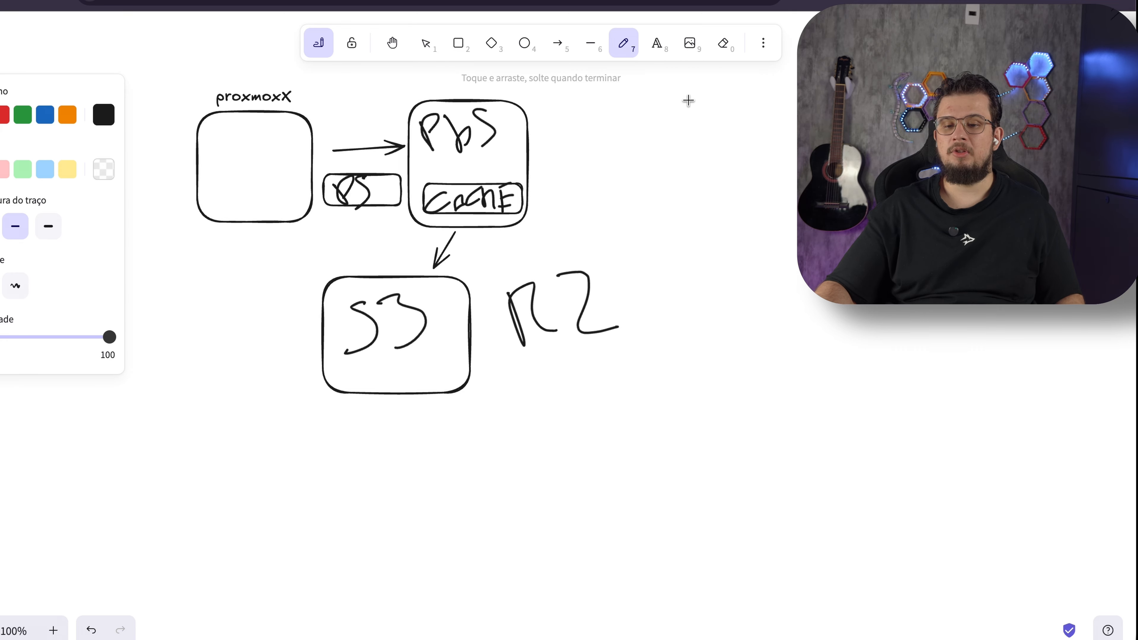
# Sketch a box at the top right of the canvas with a small rectangle and two circles beneath it
pyautogui.moveTo(688, 100)
pyautogui.mouseDown()
pyautogui.moveTo(680, 94)
pyautogui.moveTo(767, 145)
pyautogui.mouseUp()
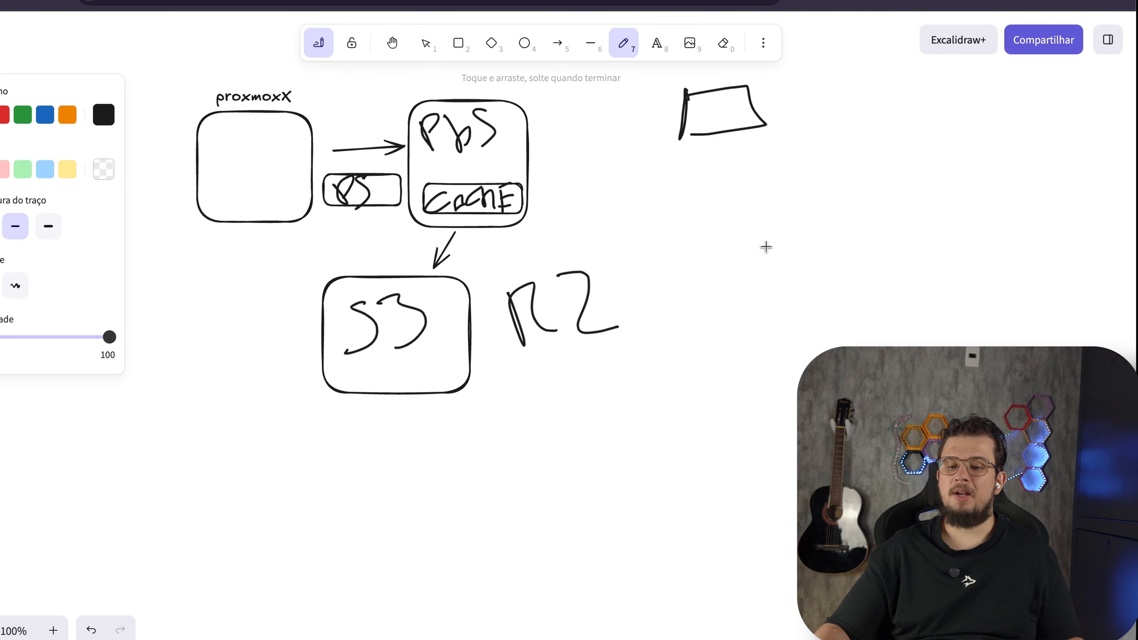
pyautogui.hotkey('shift', 'x')
pyautogui.moveTo(749, 225); pyautogui.dragTo(752, 224)
pyautogui.moveTo(833, 218)
pyautogui.mouseDown()
pyautogui.moveTo(825, 256)
pyautogui.moveTo(866, 216)
pyautogui.moveTo(831, 223)
pyautogui.moveTo(867, 209)
pyautogui.mouseUp()
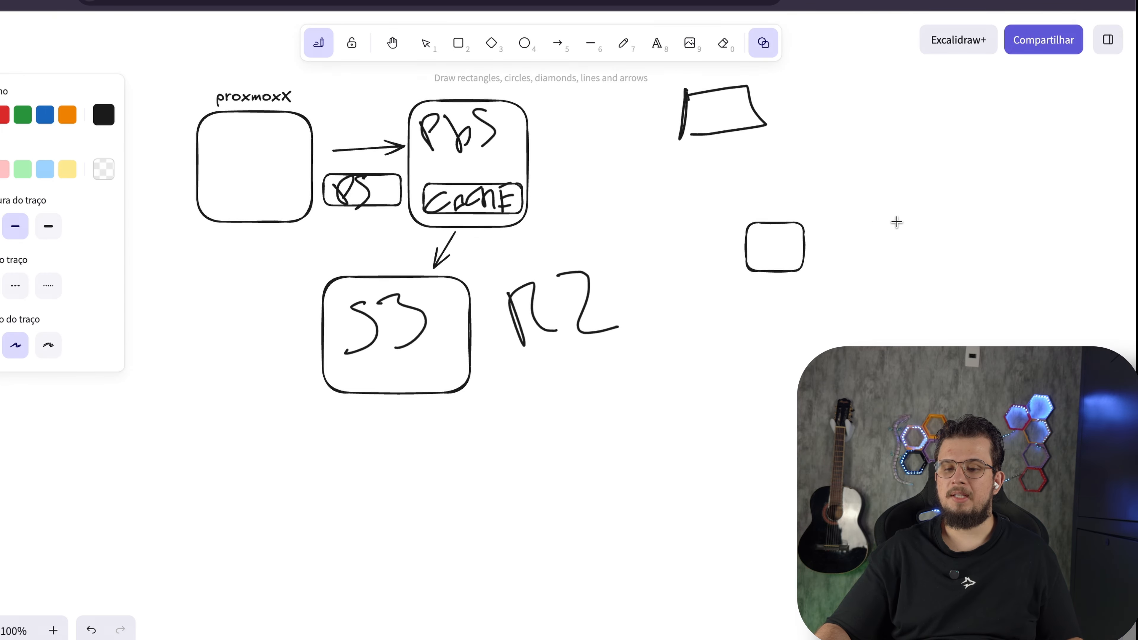
pyautogui.moveTo(941, 204)
pyautogui.mouseDown()
pyautogui.moveTo(965, 201)
pyautogui.moveTo(943, 204)
pyautogui.mouseUp()
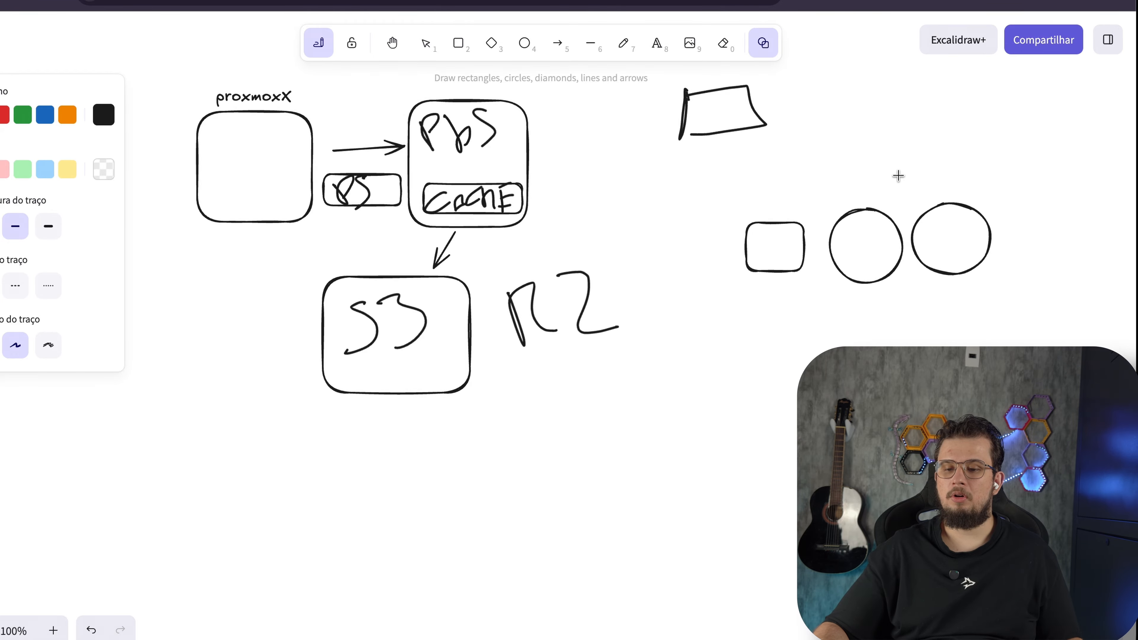
# Draw arrows from the rectangle and both circles up to the top box, then undo the last drawing
pyautogui.moveTo(771, 219); pyautogui.dragTo(734, 144)
pyautogui.moveTo(862, 205); pyautogui.dragTo(778, 135)
pyautogui.moveTo(934, 203)
pyautogui.mouseDown()
pyautogui.moveTo(823, 120)
pyautogui.moveTo(833, 116)
pyautogui.mouseUp()
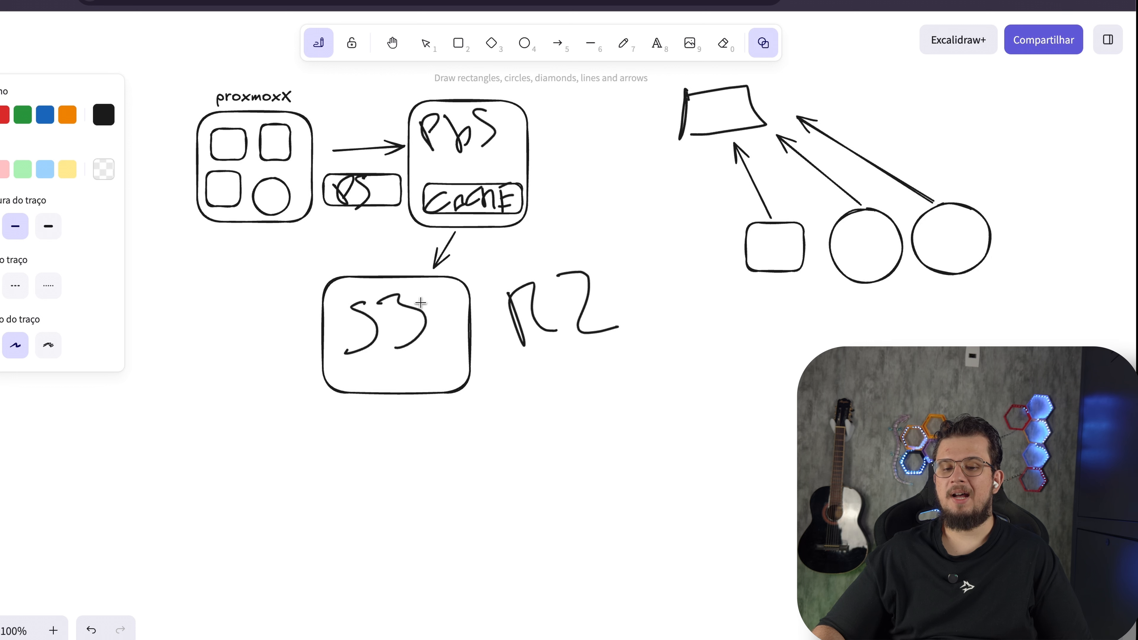
pyautogui.hotkey('ctrl', 'z')
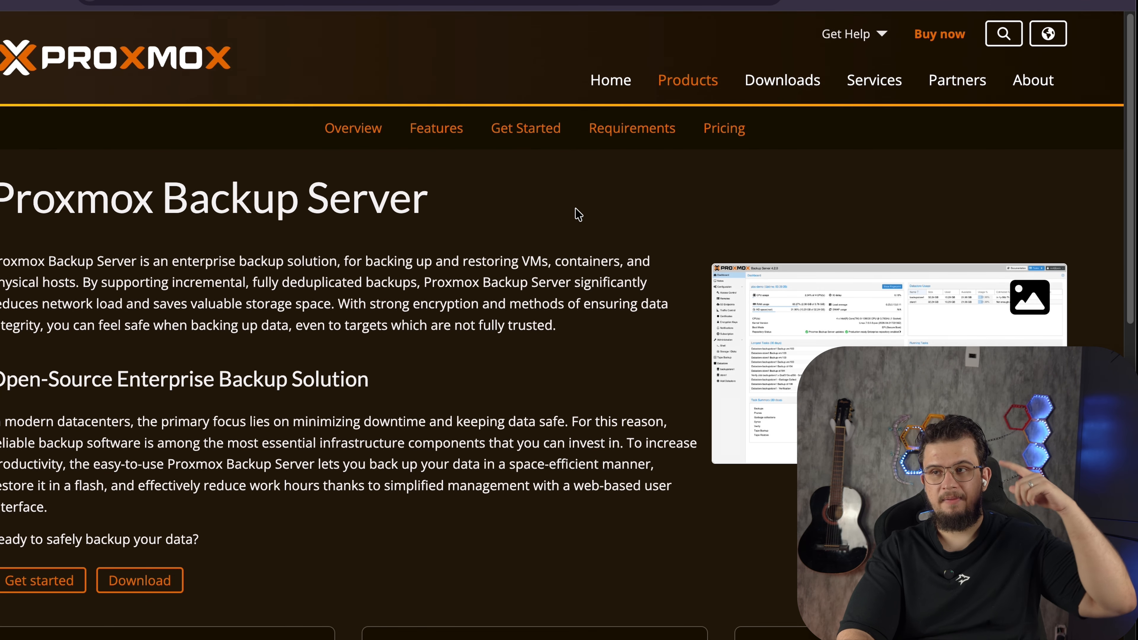
# Browse the Proxmox Backup Server product page
pyautogui.scroll(-1, 575, 208)
pyautogui.scroll(-10, 575, 208)
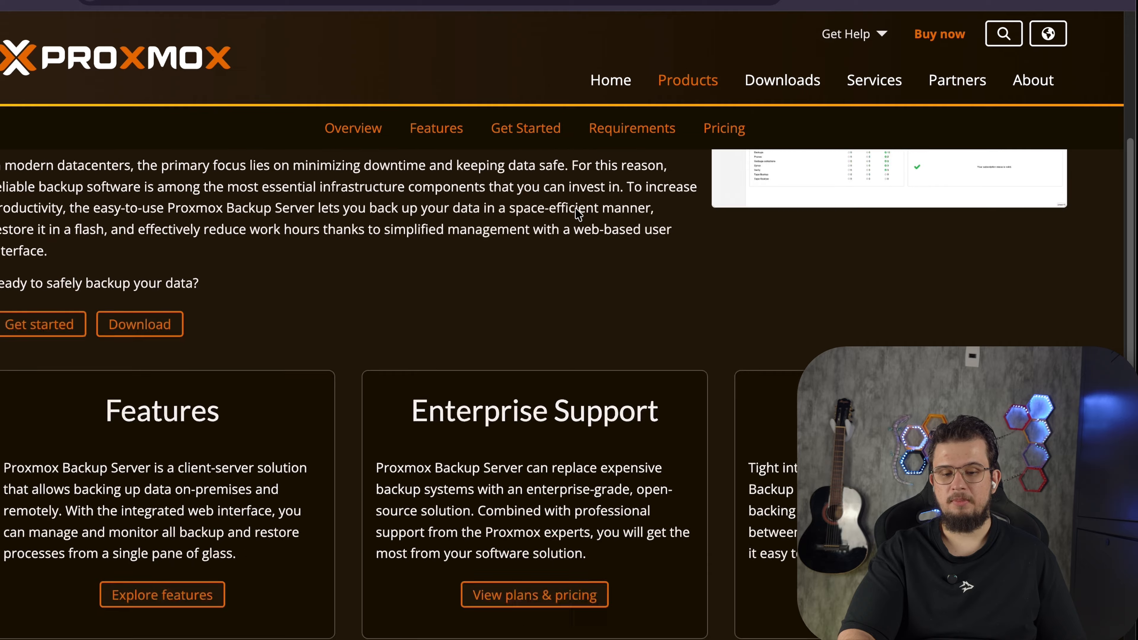
pyautogui.scroll(1, 345, 409)
pyautogui.scroll(1, 349, 414)
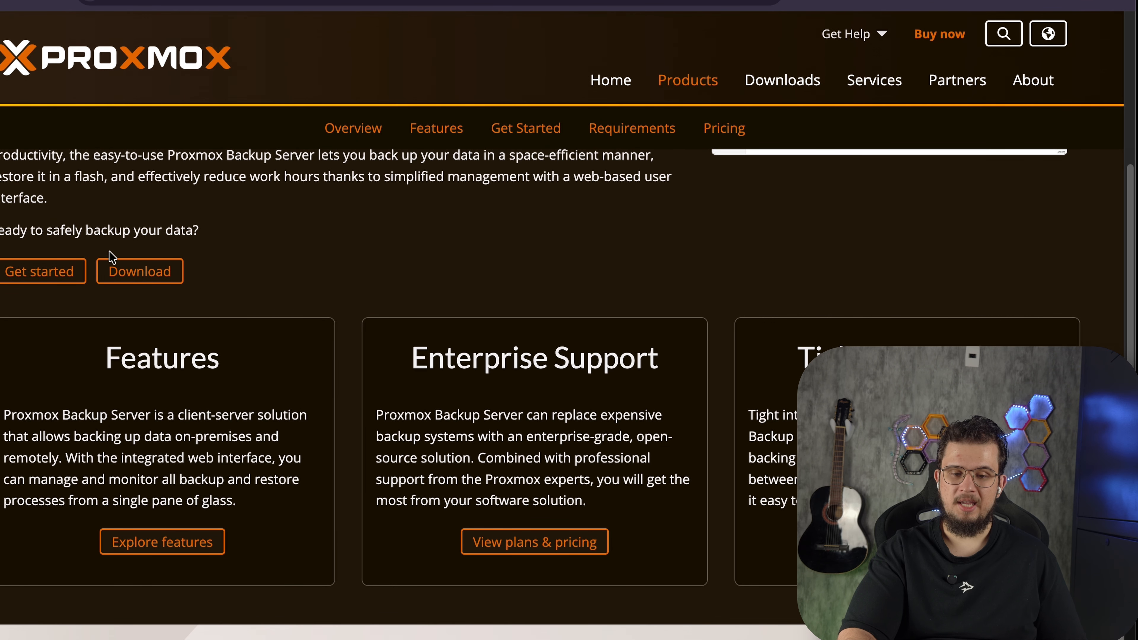
pyautogui.click(128, 274)
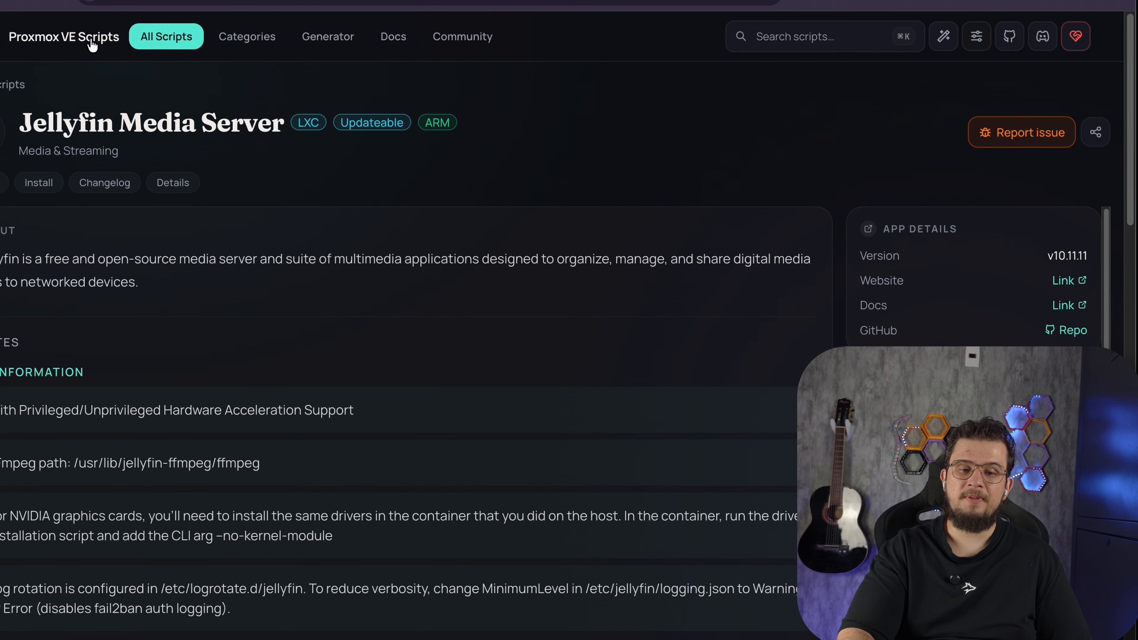
# Search the Proxmox VE Scripts site for pbs and open the Proxmox Backup Server (PBS) script
pyautogui.click(80, 38)
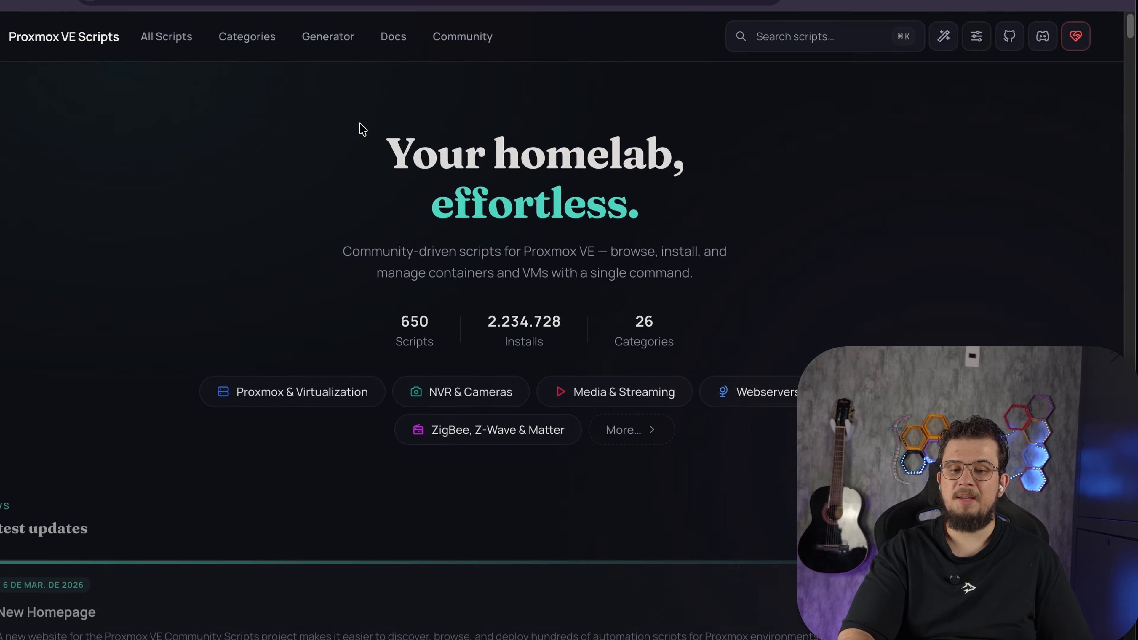
pyautogui.click(803, 38)
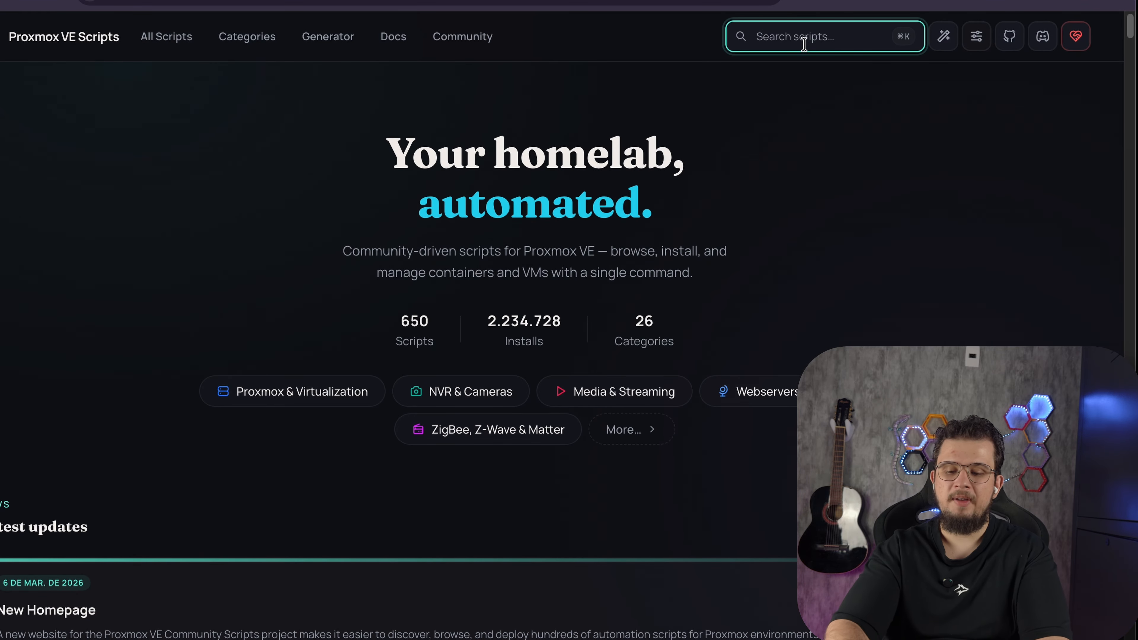
pyautogui.write('pbs')
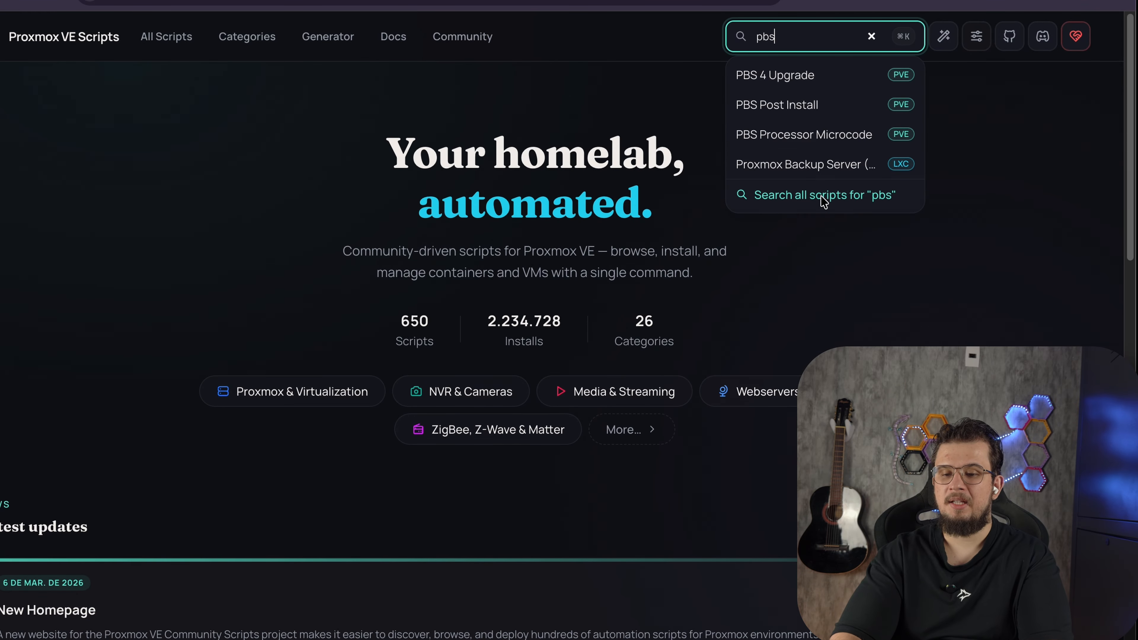
pyautogui.click(821, 166)
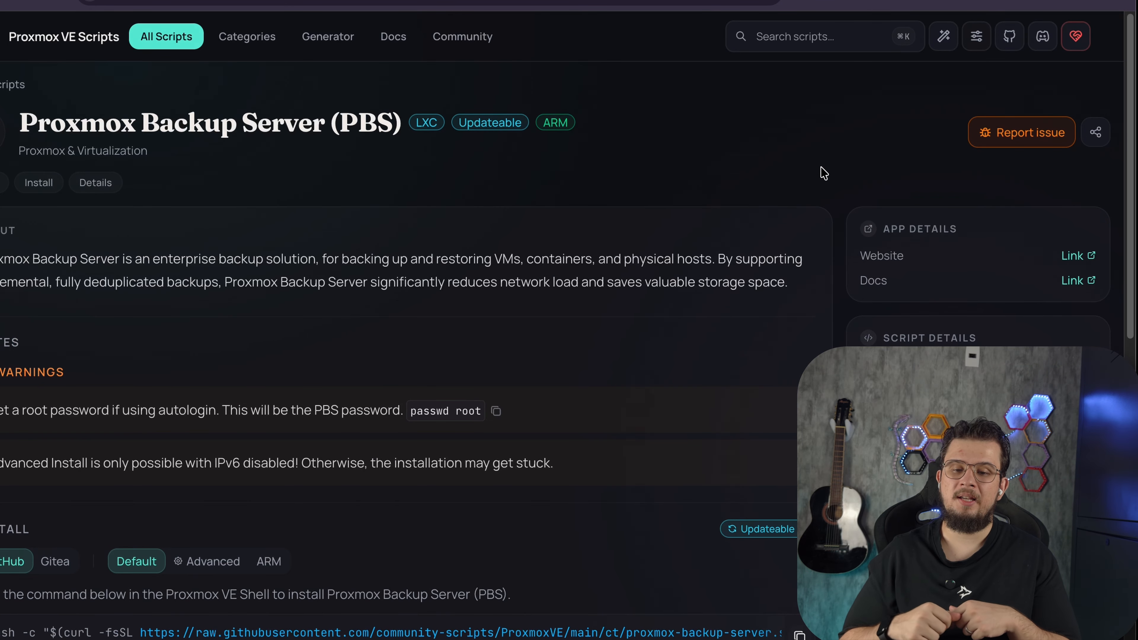
# Scroll to the PBS script's install command and switch to the Proxmox VE web interface
pyautogui.scroll(-5, 822, 173)
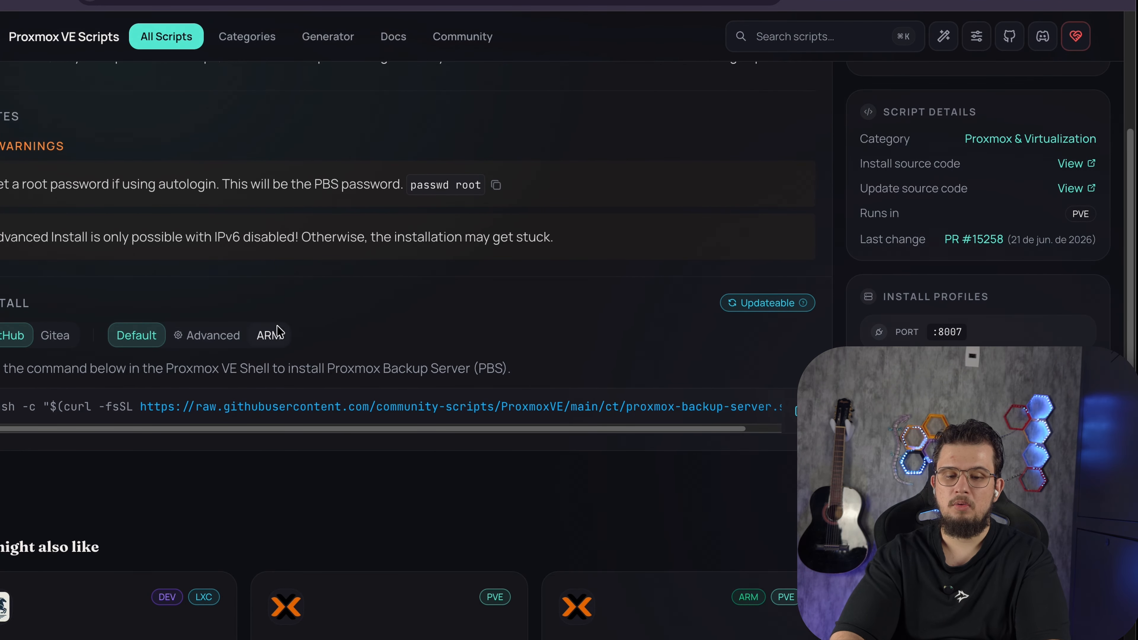
pyautogui.hscroll(1, 304, 417)
pyautogui.click(269, 1)
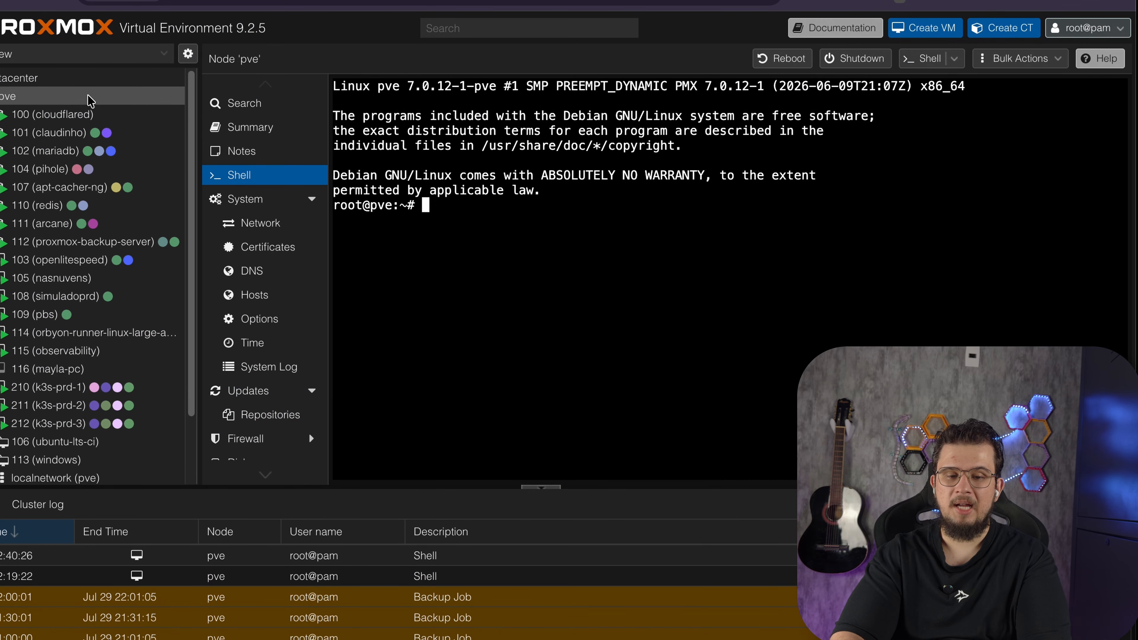
# Browse the node's Summary and Notes pages, then return to the node Shell
pyautogui.click(260, 127)
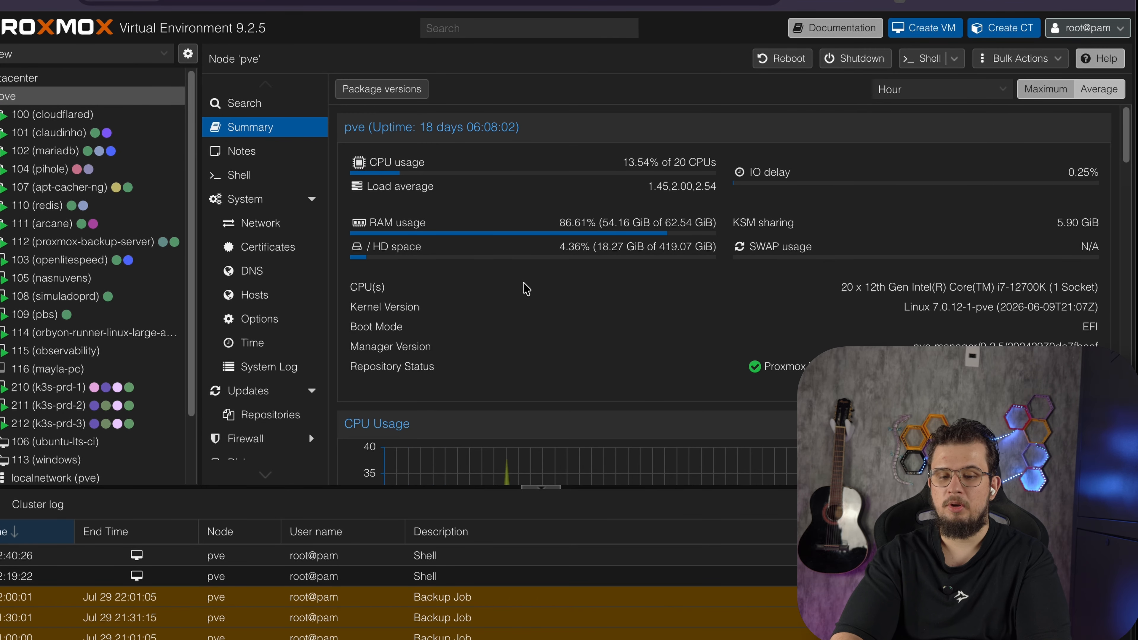
pyautogui.click(270, 160)
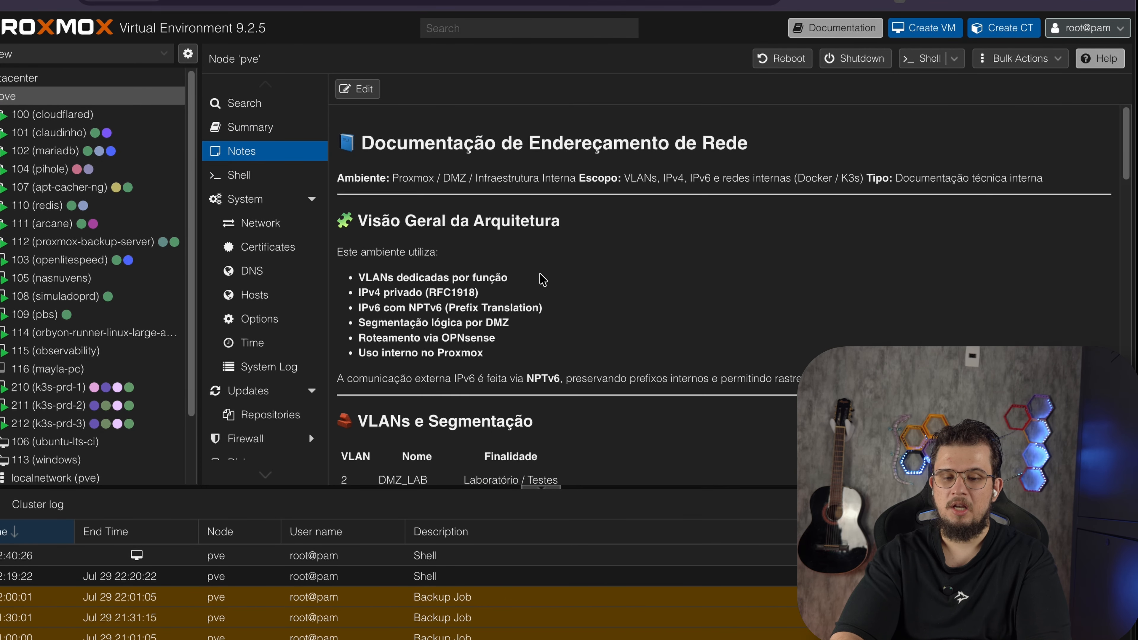
pyautogui.scroll(-5, 542, 280)
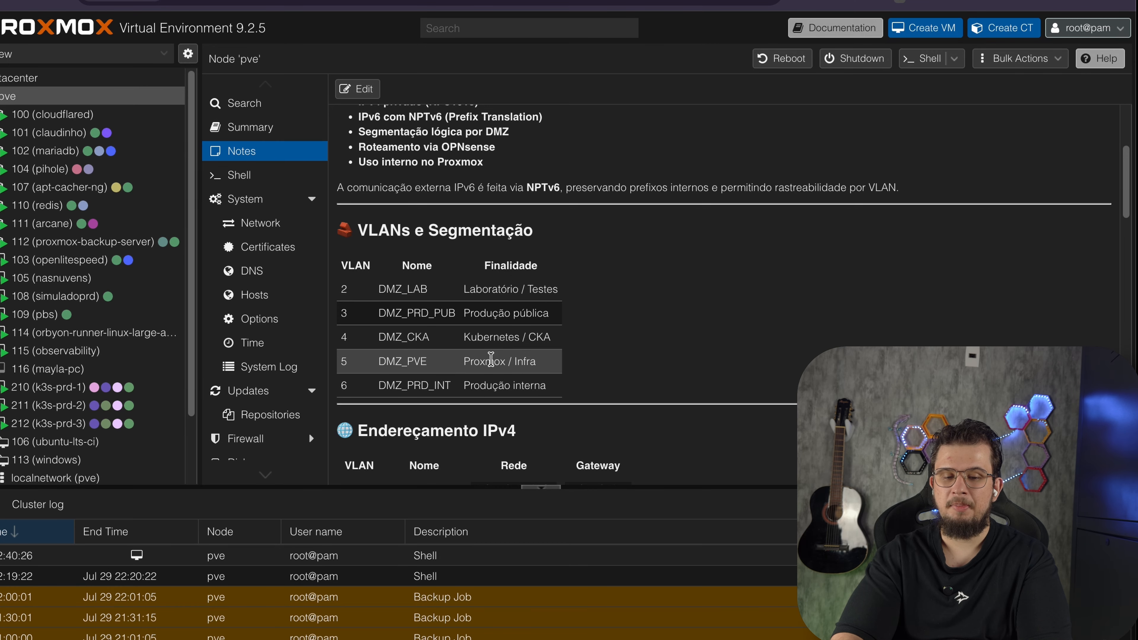
pyautogui.click(254, 180)
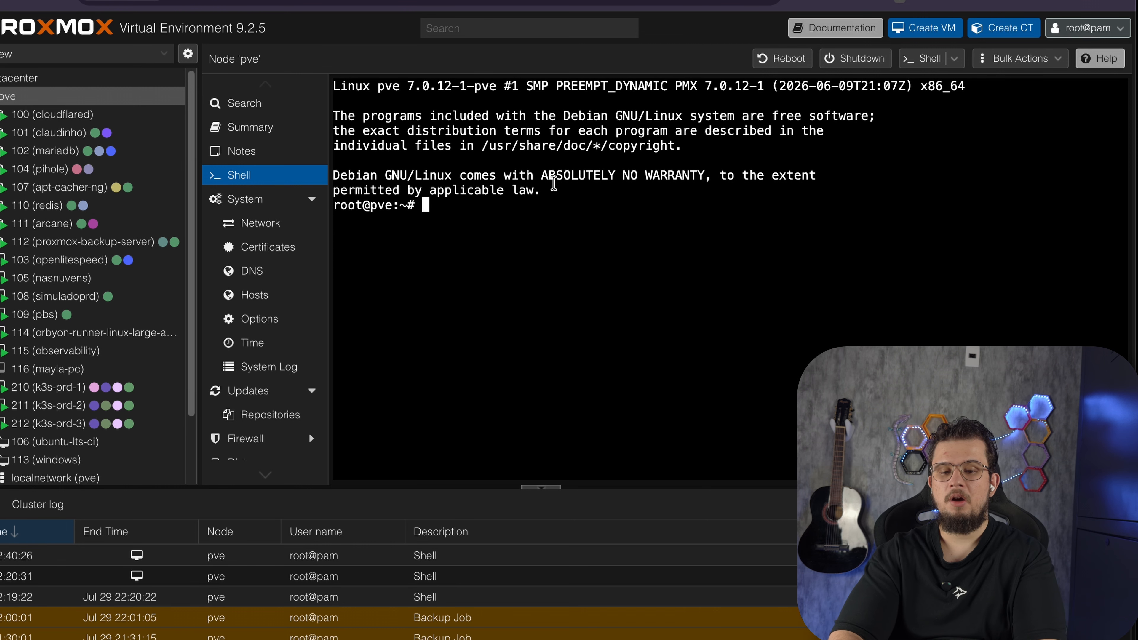
# Paste the PBS helper-script install command into the node shell and run it
pyautogui.click(581, 216)
pyautogui.write('bash -c "$(curl -fsSL https://raw.githubusercontent.com/community-scripts/ProxmoxVE/main/ct/proxmox-backup-server.sh)"')
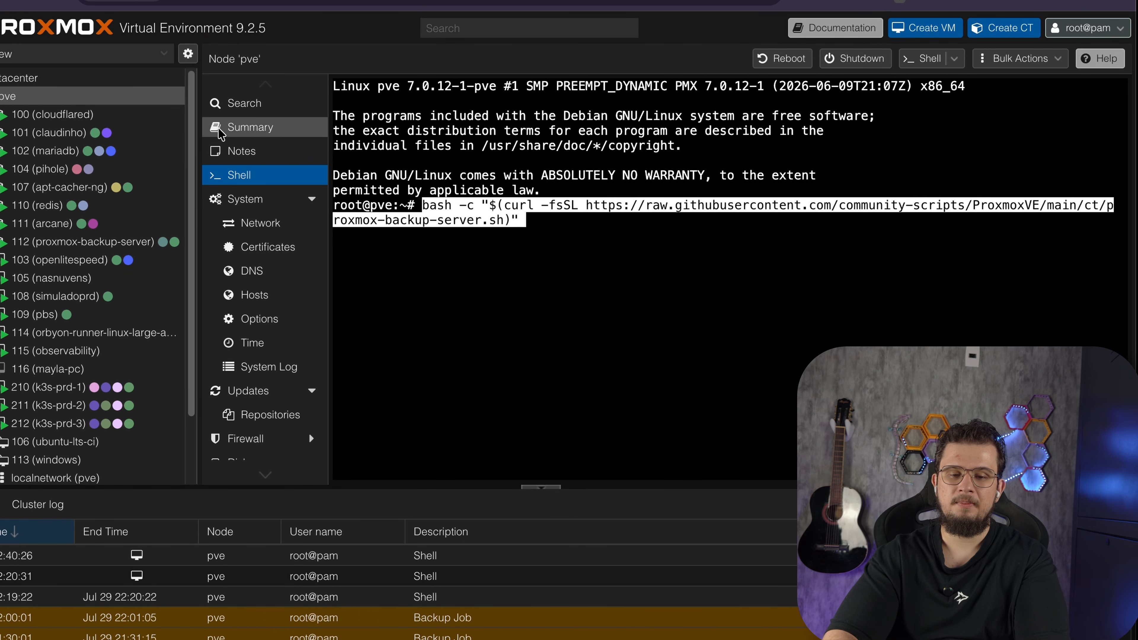
pyautogui.press('Return')
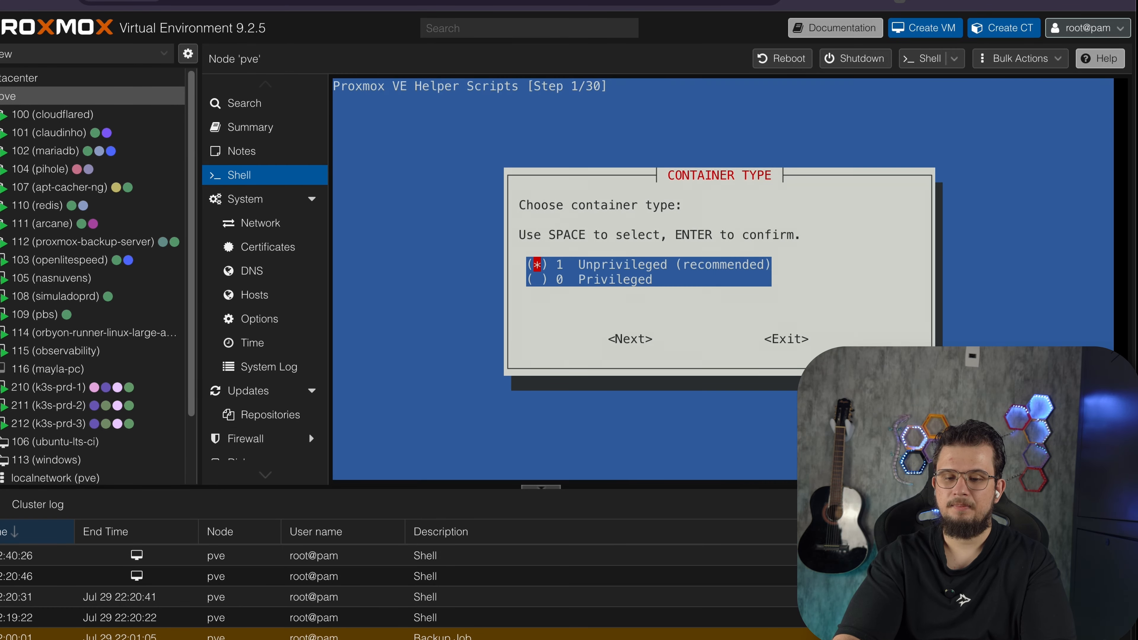
# Accept the unprivileged container type, a blank root password and the hostname proxmox-backup-server
pyautogui.press('Return')
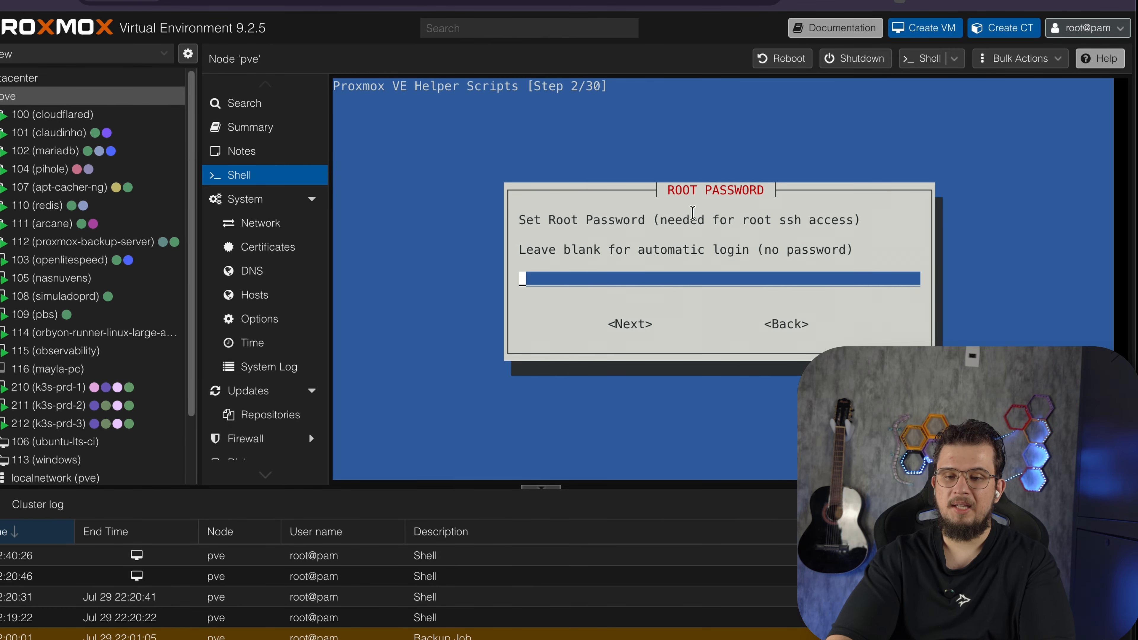
pyautogui.press('Return')
pyautogui.press('Return')
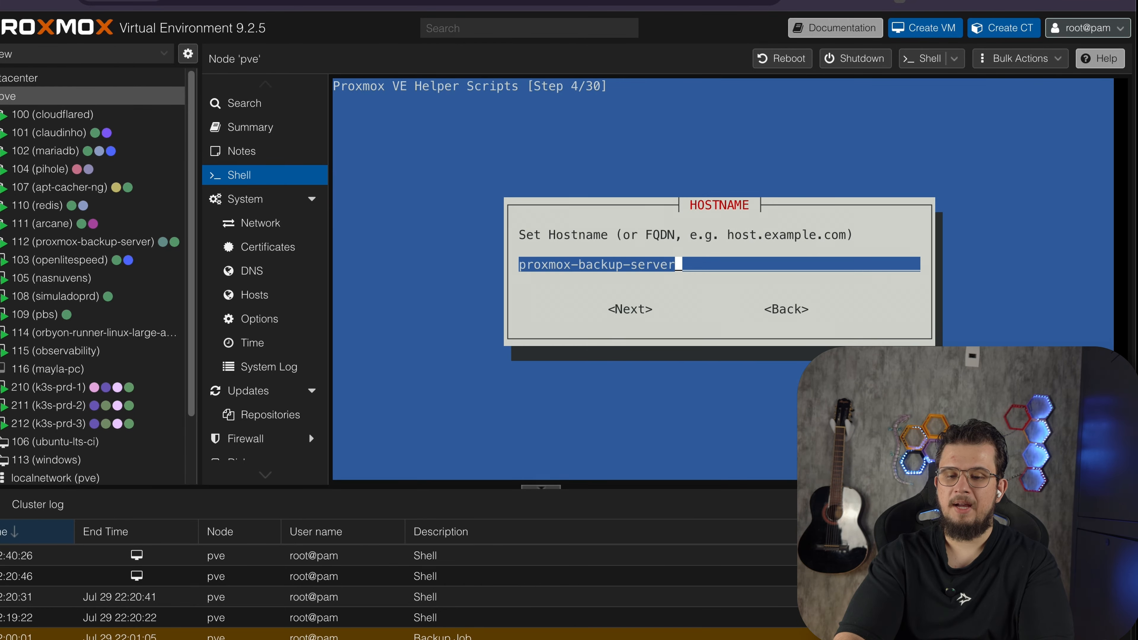
pyautogui.press('Return')
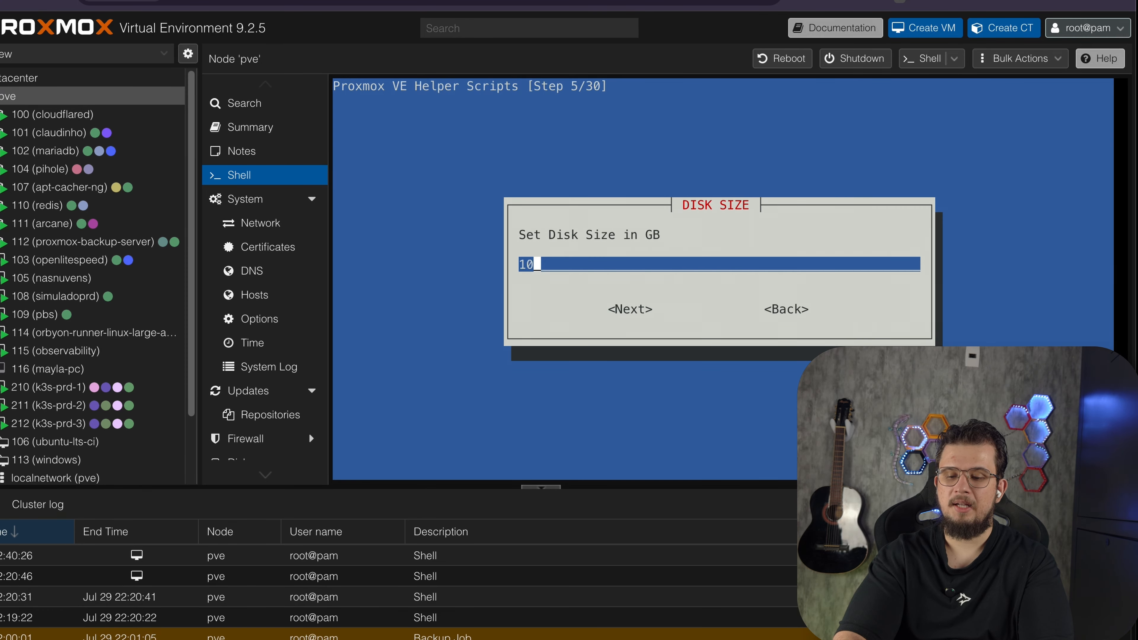
# Set the container disk size to 20 GB
pyautogui.press('BackSpace')
pyautogui.write('20')
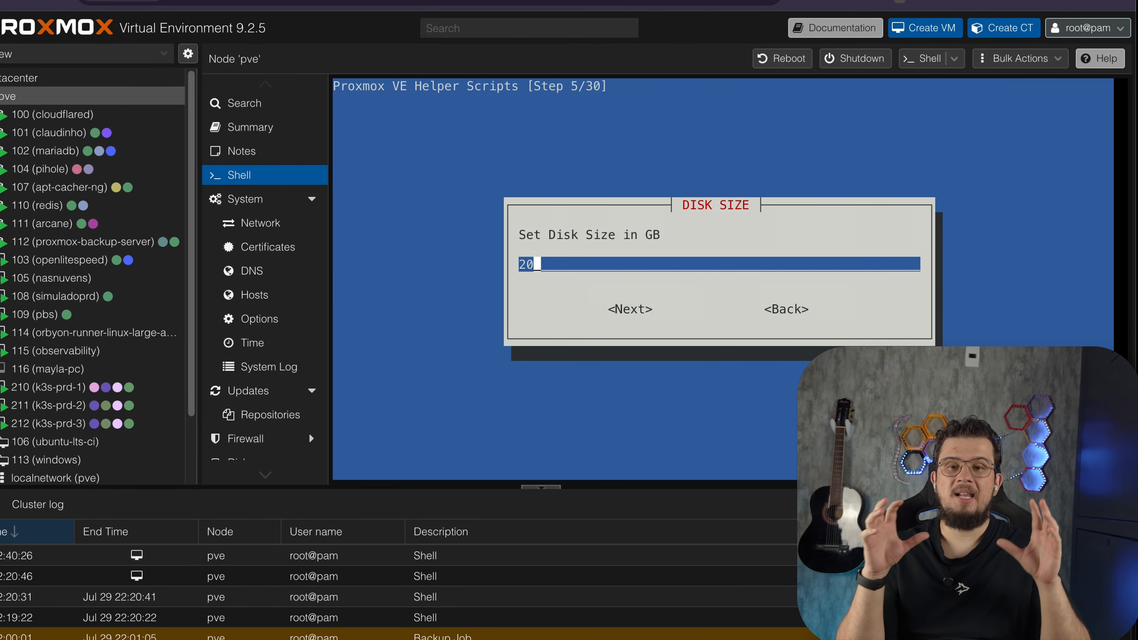
pyautogui.press('Return')
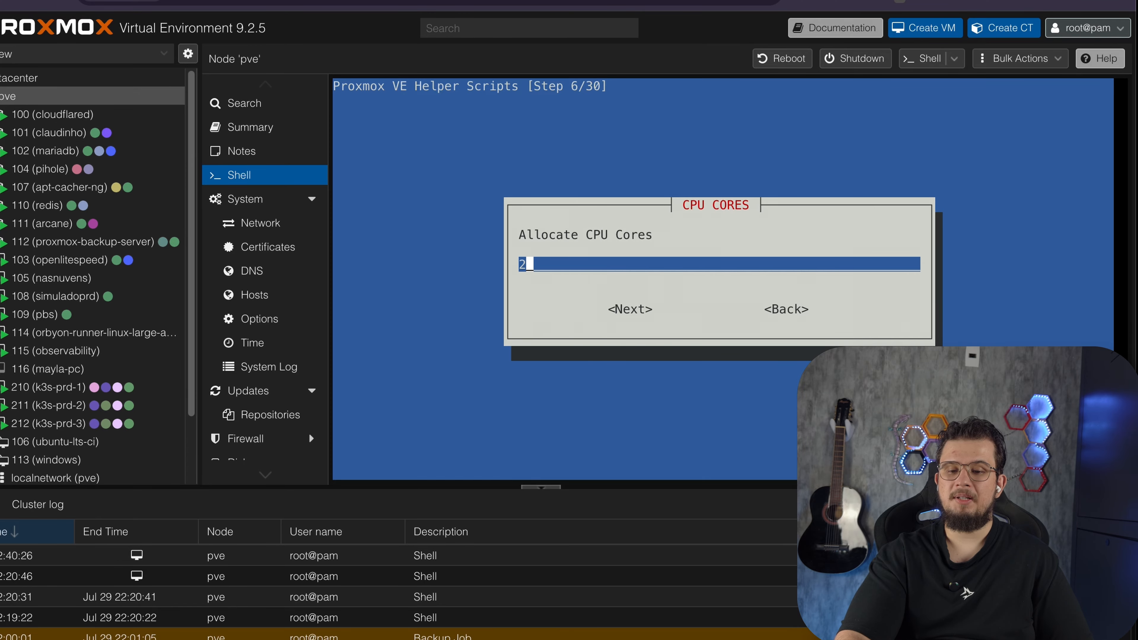
# Keep the default 2 CPU cores, memory and the vmbr0 network bridge
pyautogui.press('Return')
pyautogui.press('Return')
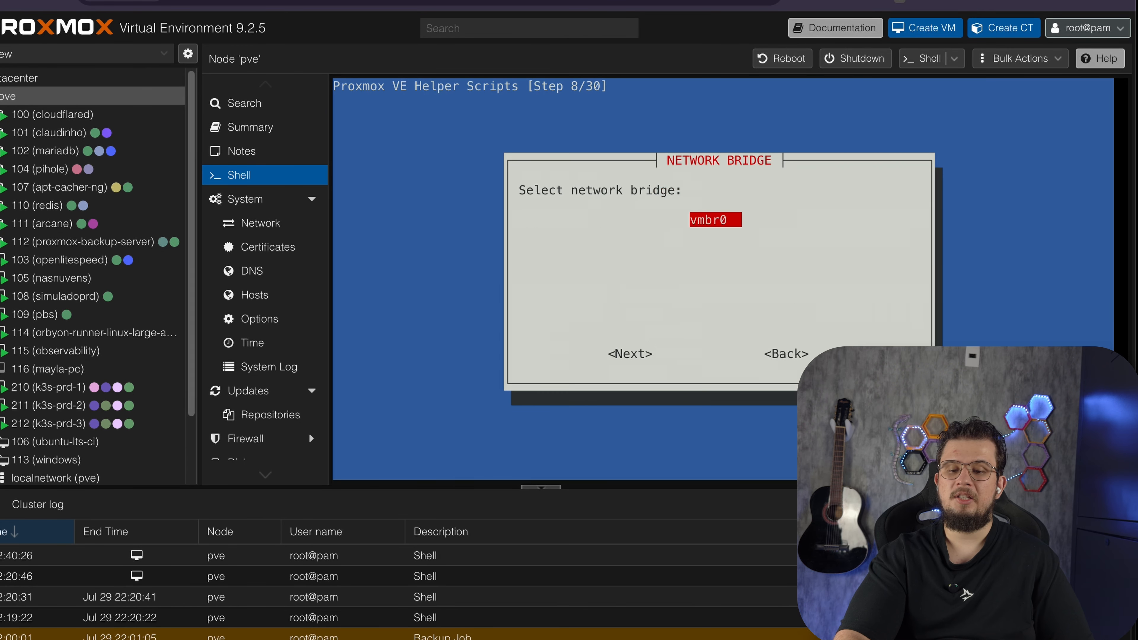
# Accept the SLAAC/AUTO IPv6 setting and the following default network options
pyautogui.press('Return')
pyautogui.press('Return')
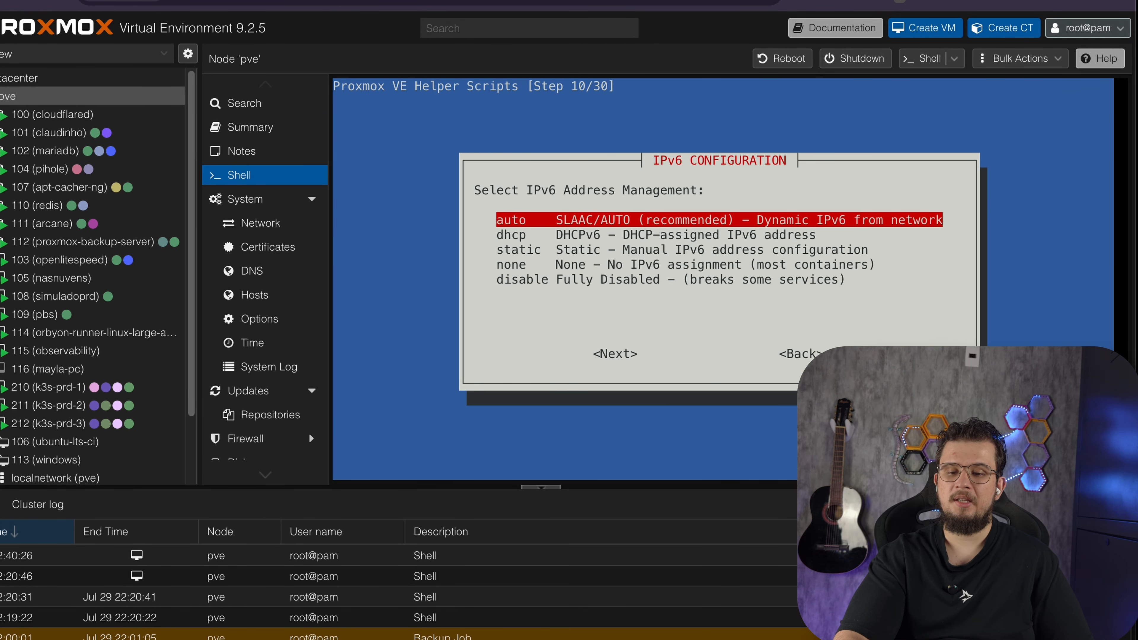
pyautogui.press('Return')
pyautogui.press('Return')
pyautogui.press('Return')
pyautogui.press('Return')
pyautogui.press('Return')
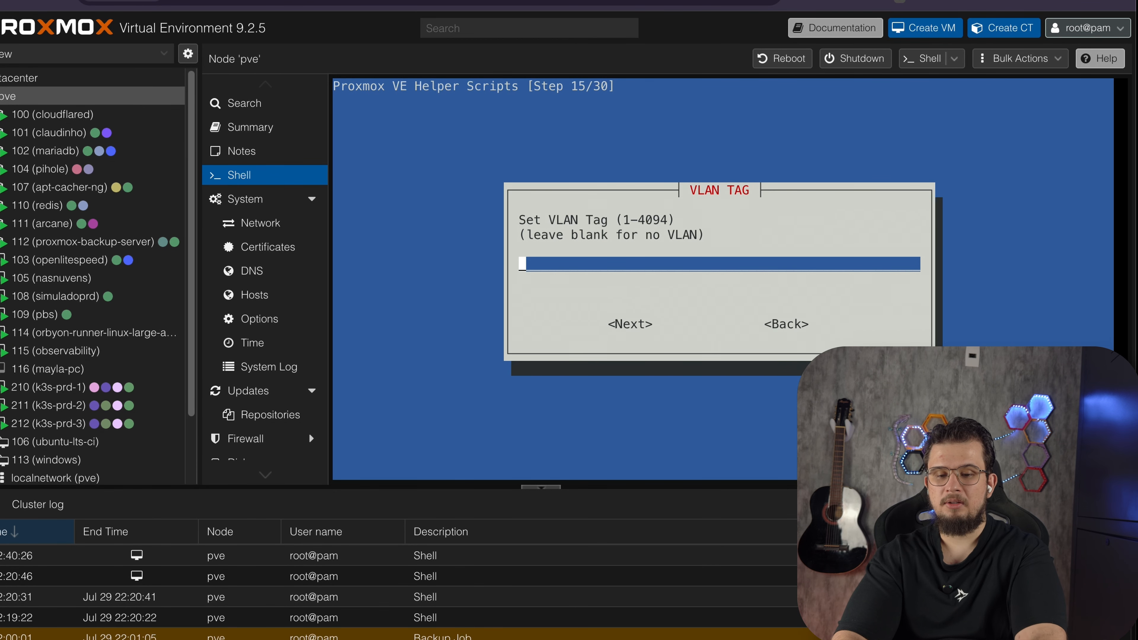
# Set the VLAN tag to 5 and accept the next default options
pyautogui.write('5')
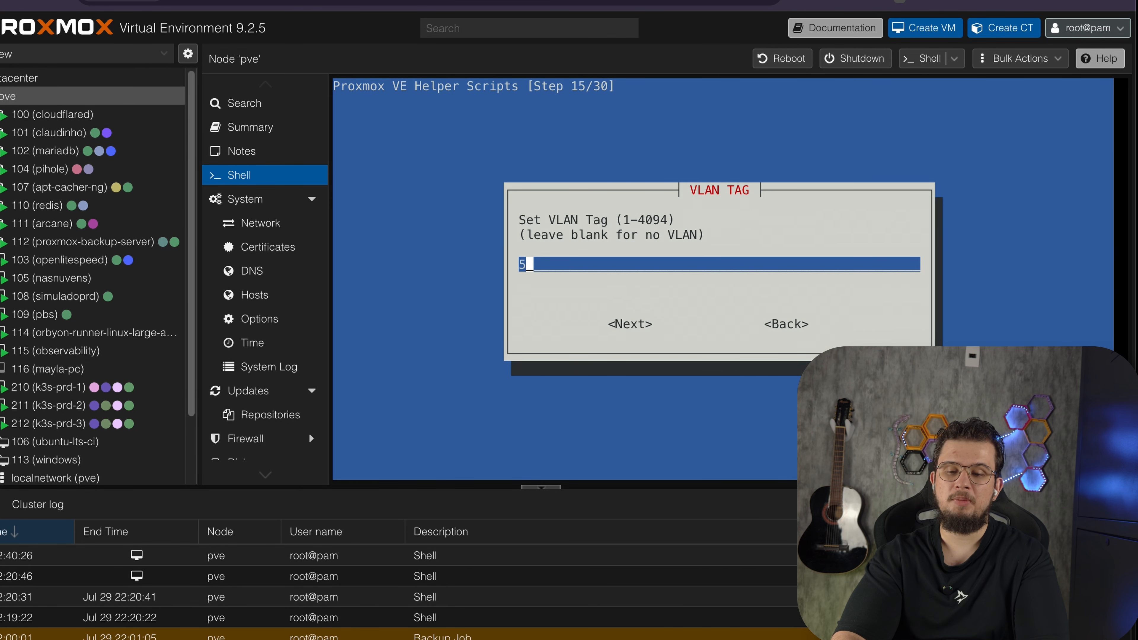
pyautogui.press('Return')
pyautogui.press('Return')
pyautogui.press('Return')
pyautogui.press('Return')
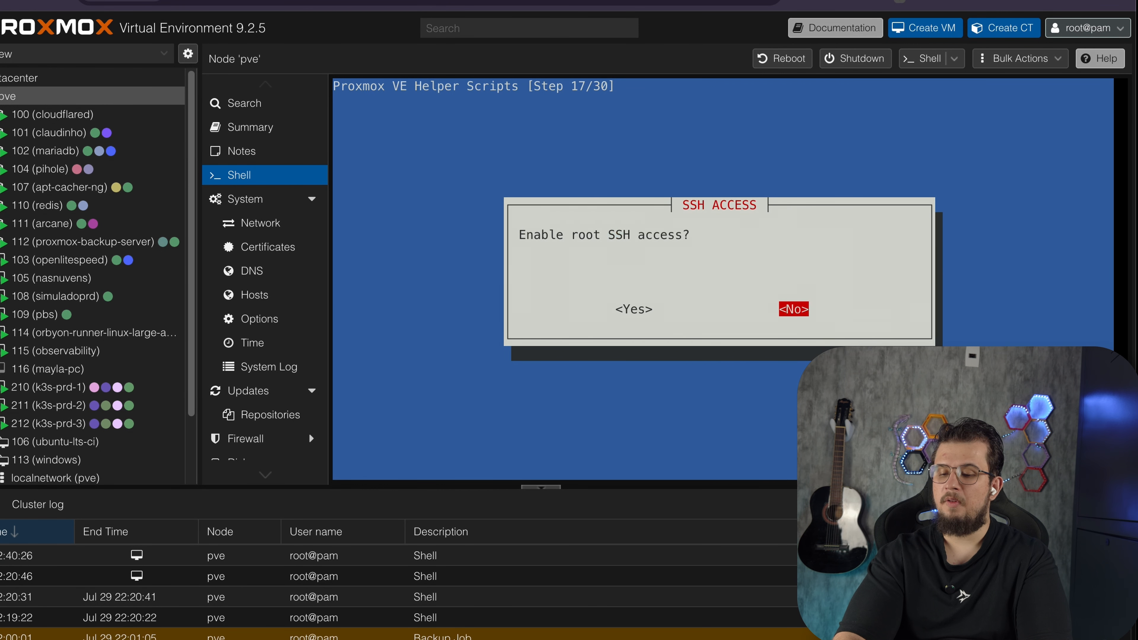
# Decline root SSH access and continue the container installation
pyautogui.press('Return')
pyautogui.press('Return')
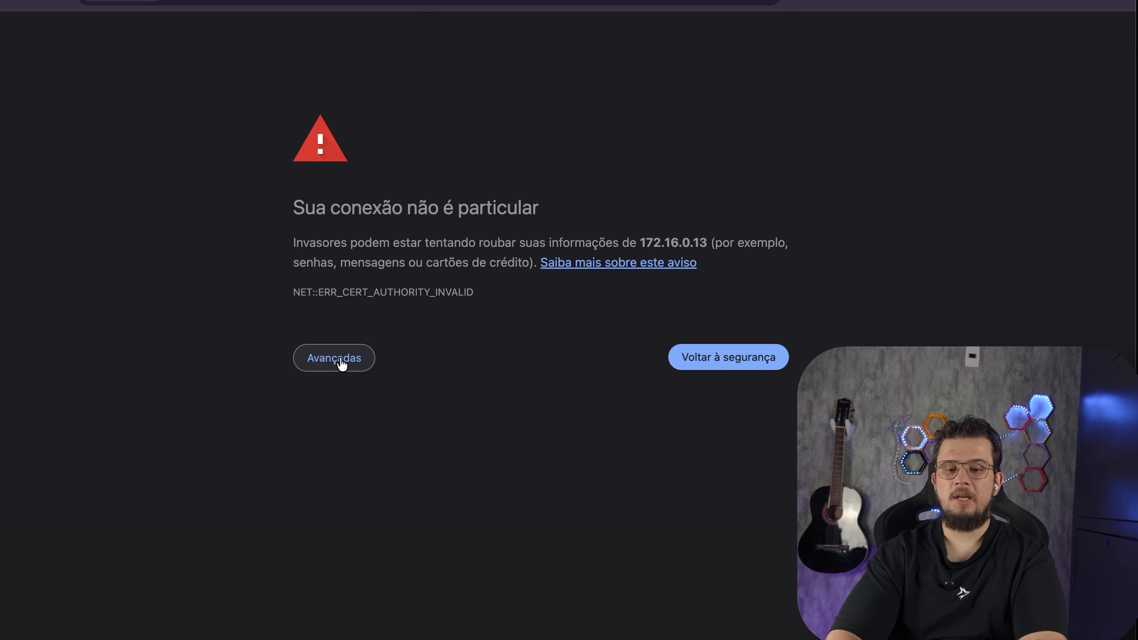
# Bypass the certificate warning and proceed to 172.16.0.13
pyautogui.click(338, 359)
pyautogui.click(354, 483)
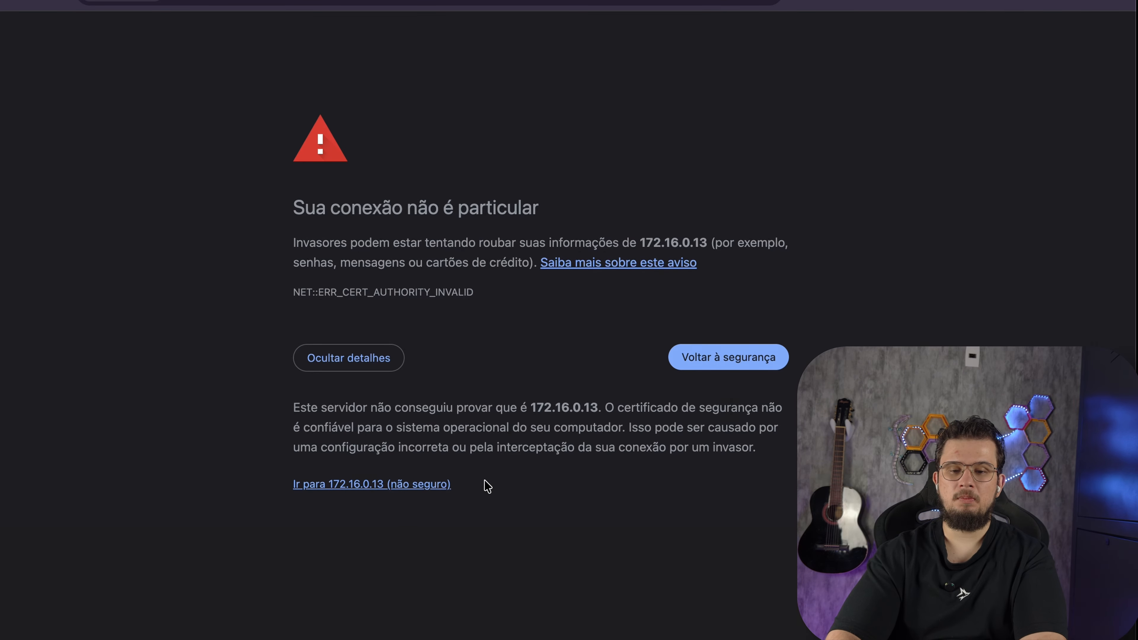
# Log in to the Backup Server web interface as root with the pasted account password and dismiss the subscription notice
pyautogui.click(512, 325)
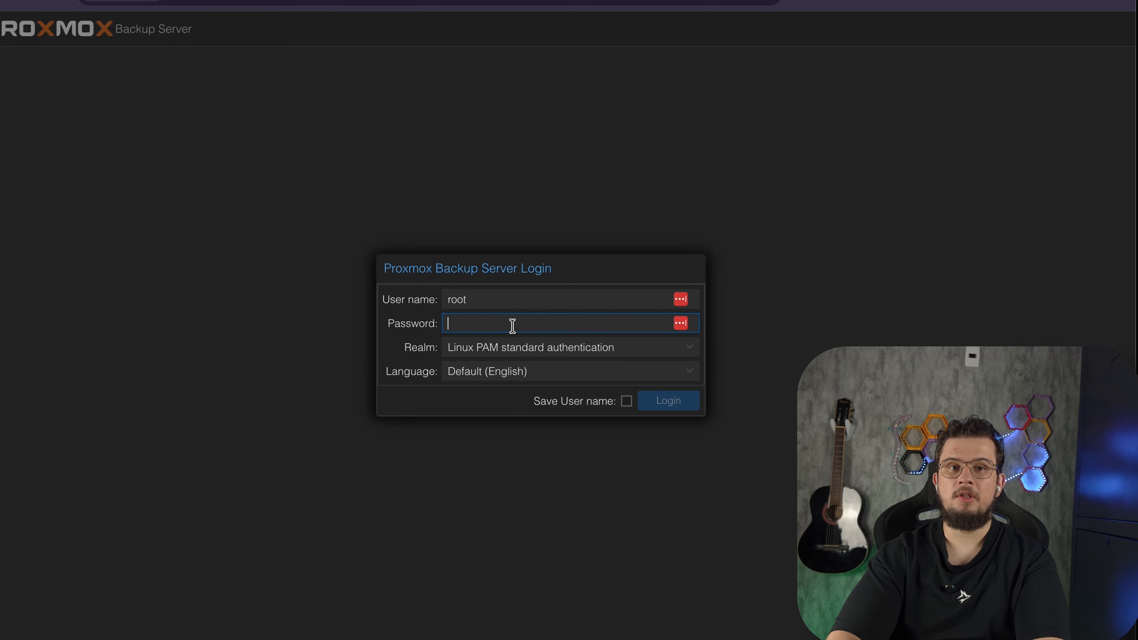
pyautogui.hotkey('ctrl', 'v')
pyautogui.press('Return')
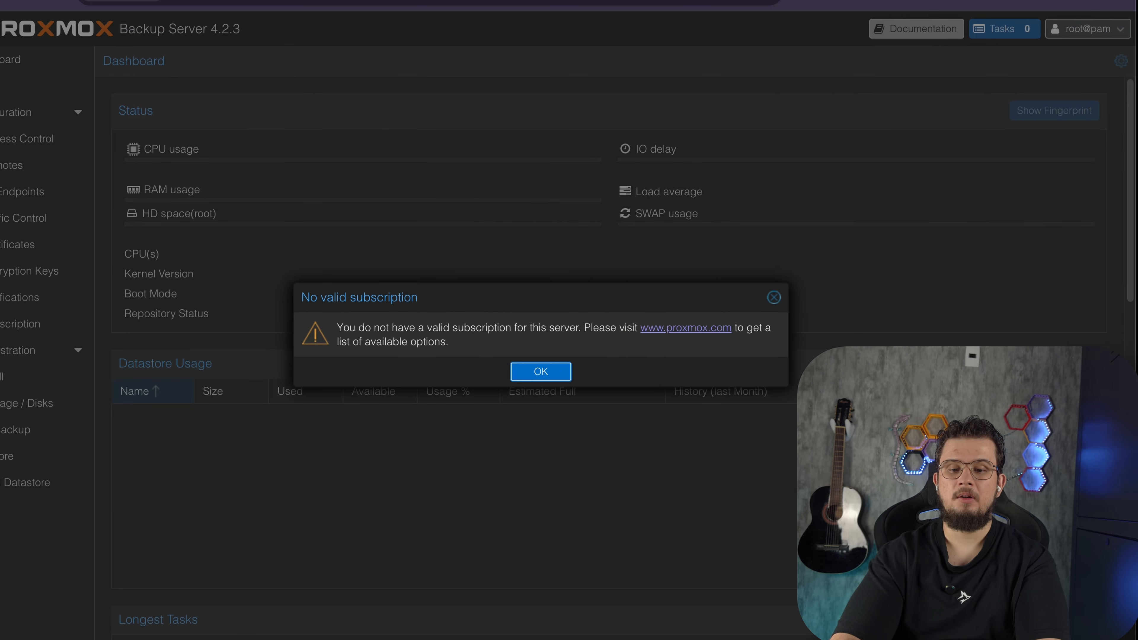
pyautogui.click(536, 371)
pyautogui.click(1097, 46)
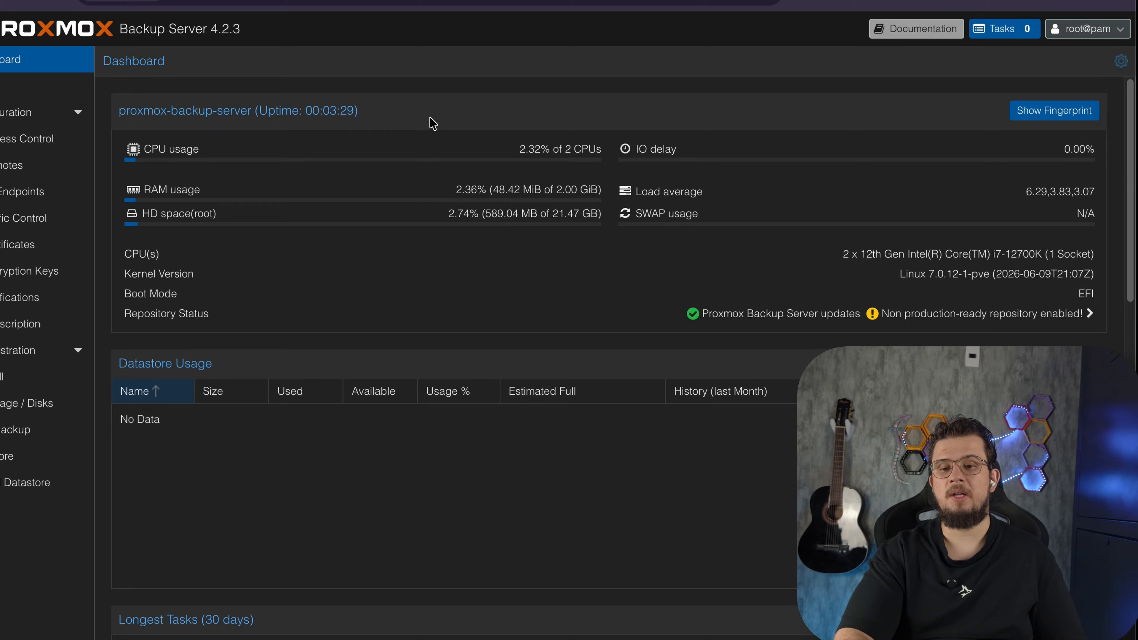
# Switch to the Cloudflare R2 dashboard and create a bucket named videobackup with automatic location and Standard storage class
pyautogui.hotkey('ctrl', 'Tab')
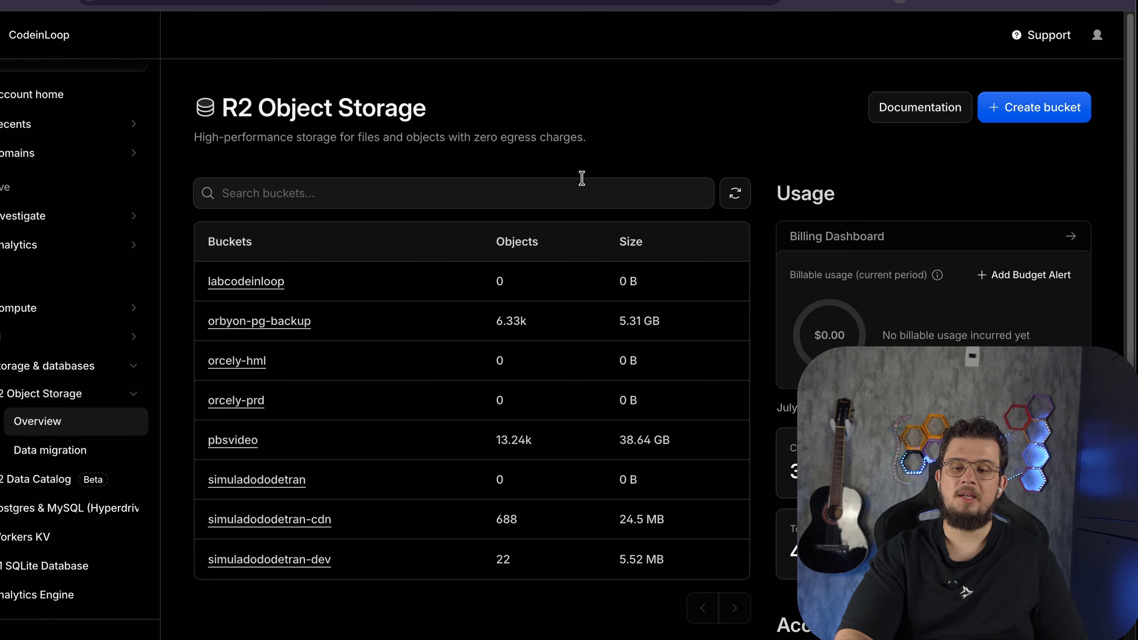
pyautogui.click(1028, 105)
pyautogui.click(657, 254)
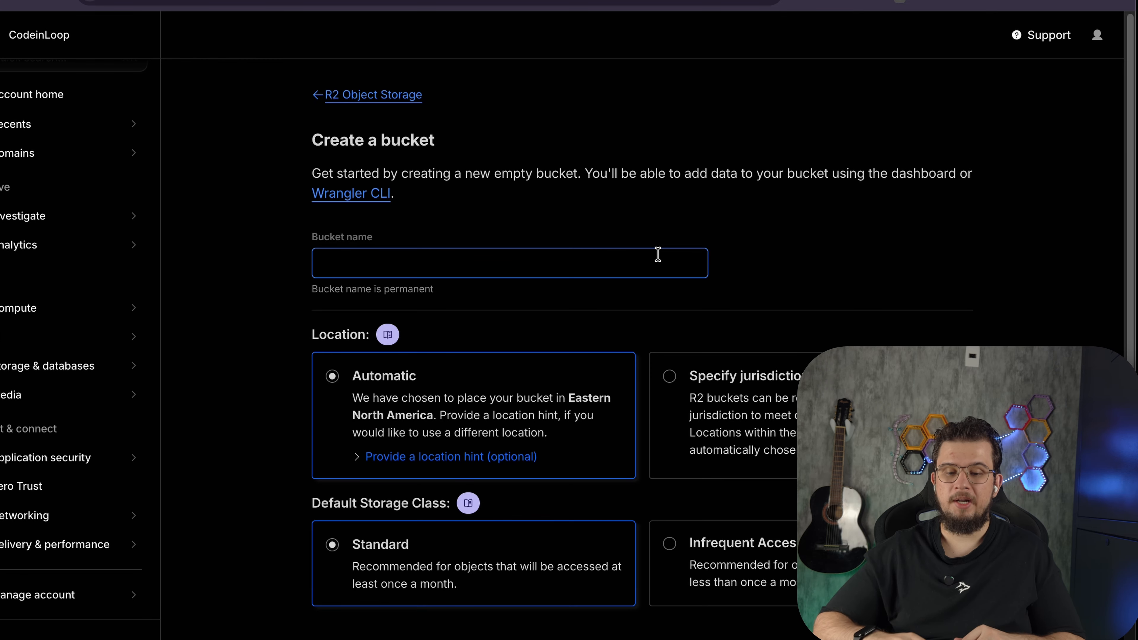
pyautogui.click(600, 257)
pyautogui.write('video')
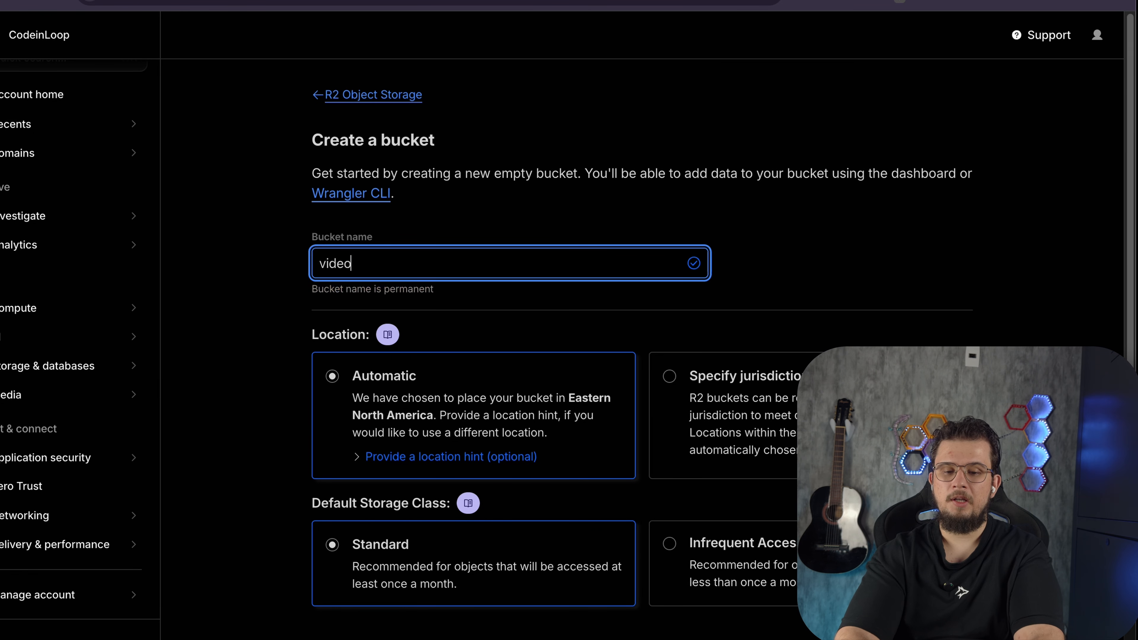
pyautogui.write('backup')
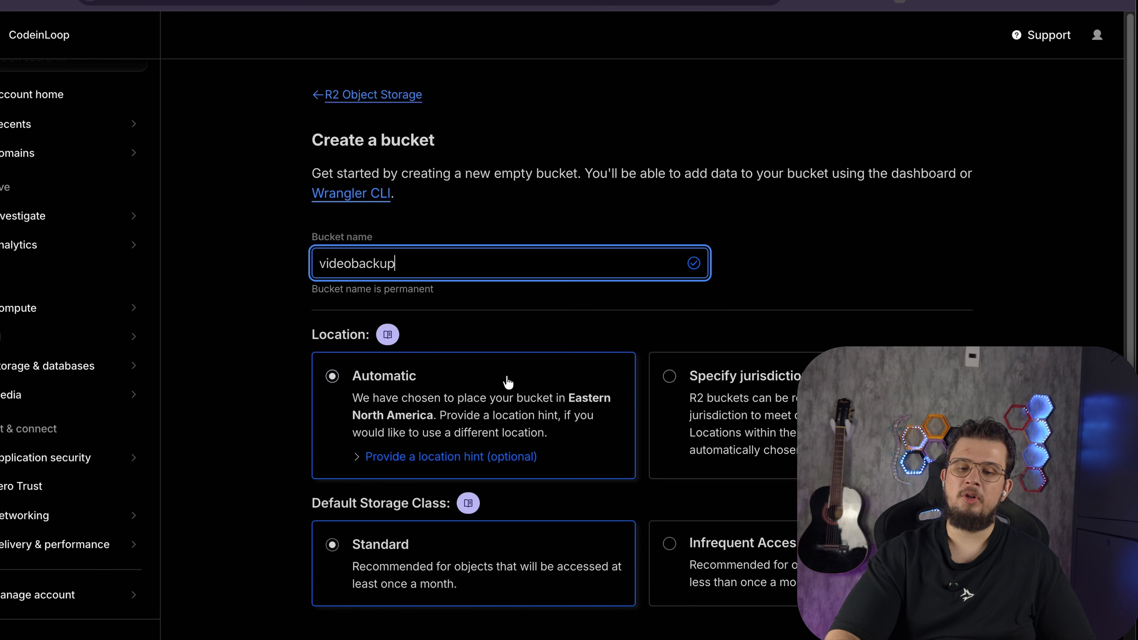
pyautogui.scroll(-3, 465, 401)
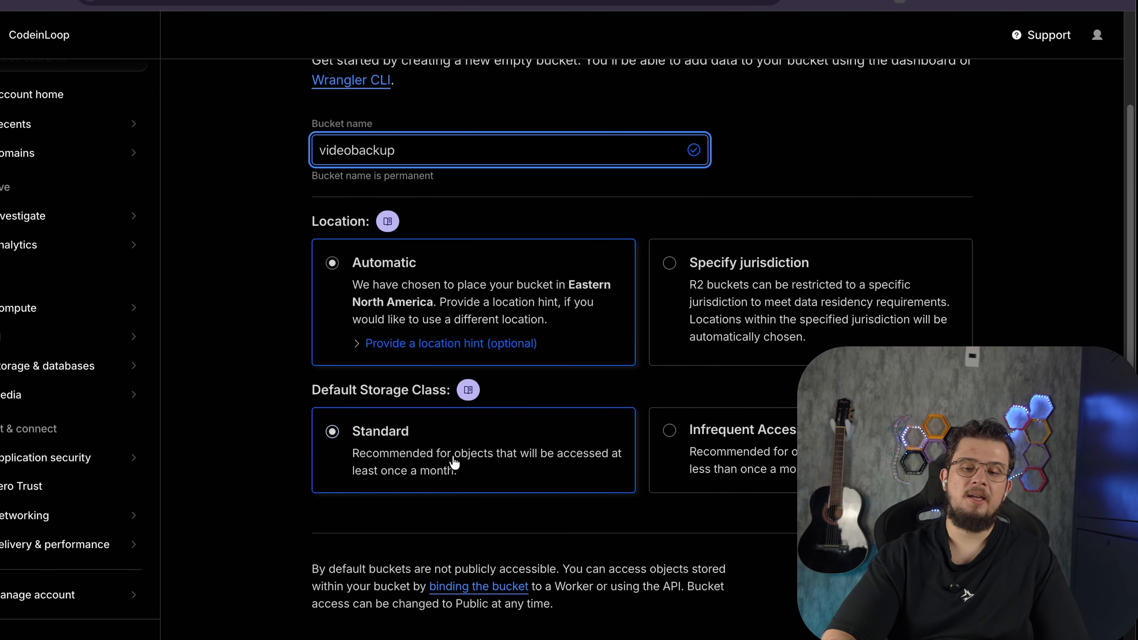
pyautogui.click(929, 586)
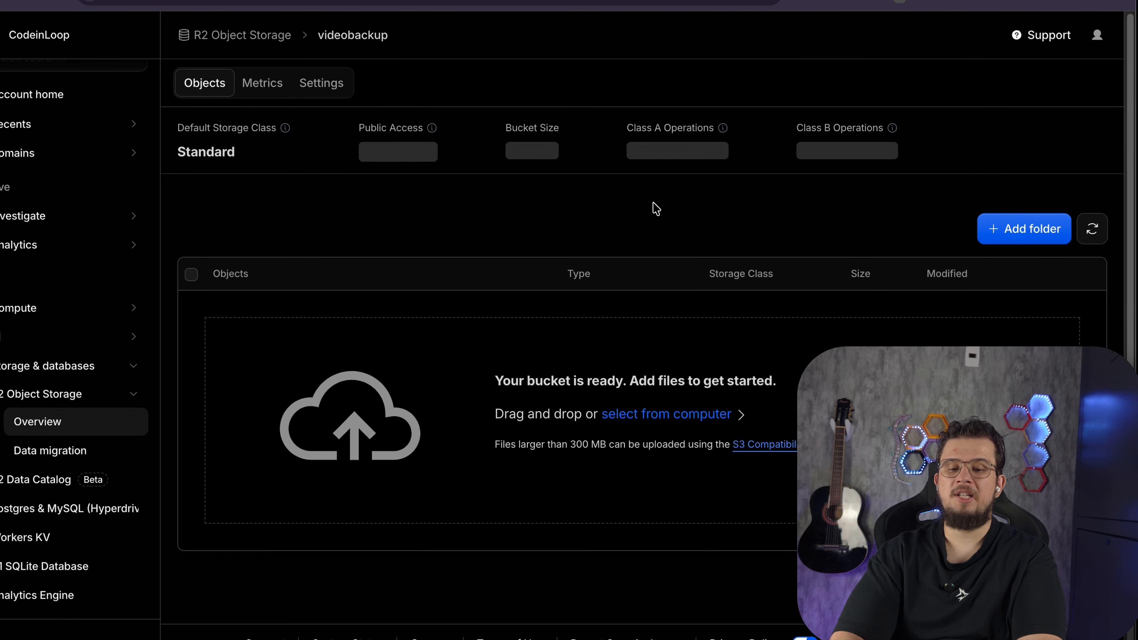
# Create an R2 user API token named videobackup with Admin Read & Write permission
pyautogui.moveTo(376, 39)
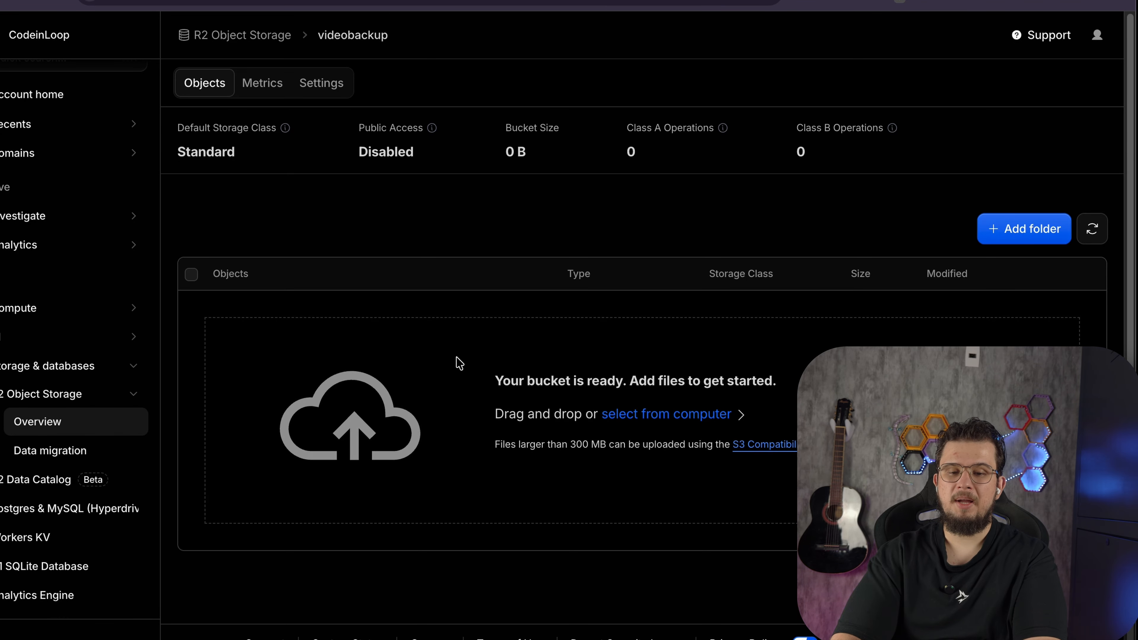
pyautogui.click(240, 36)
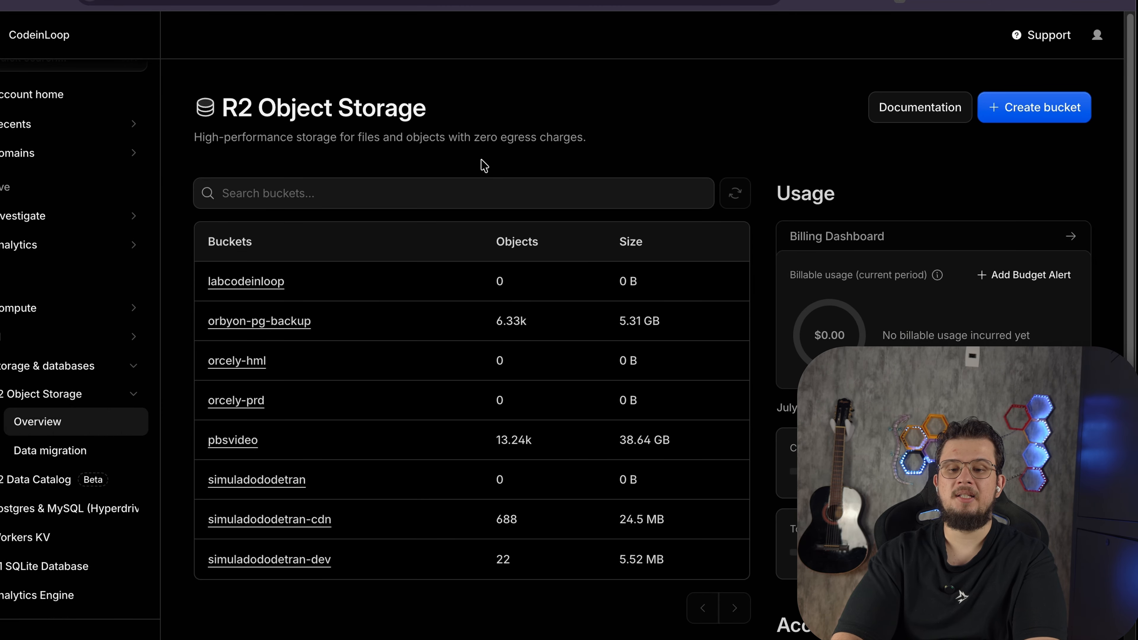
pyautogui.scroll(-4, 470, 336)
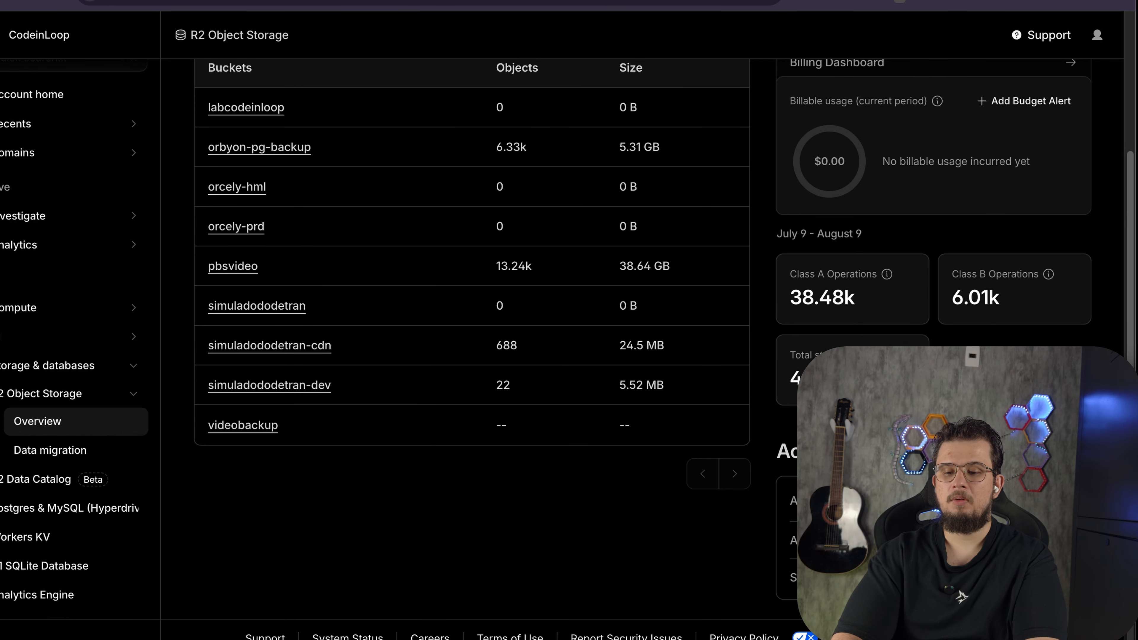
pyautogui.click(1053, 540)
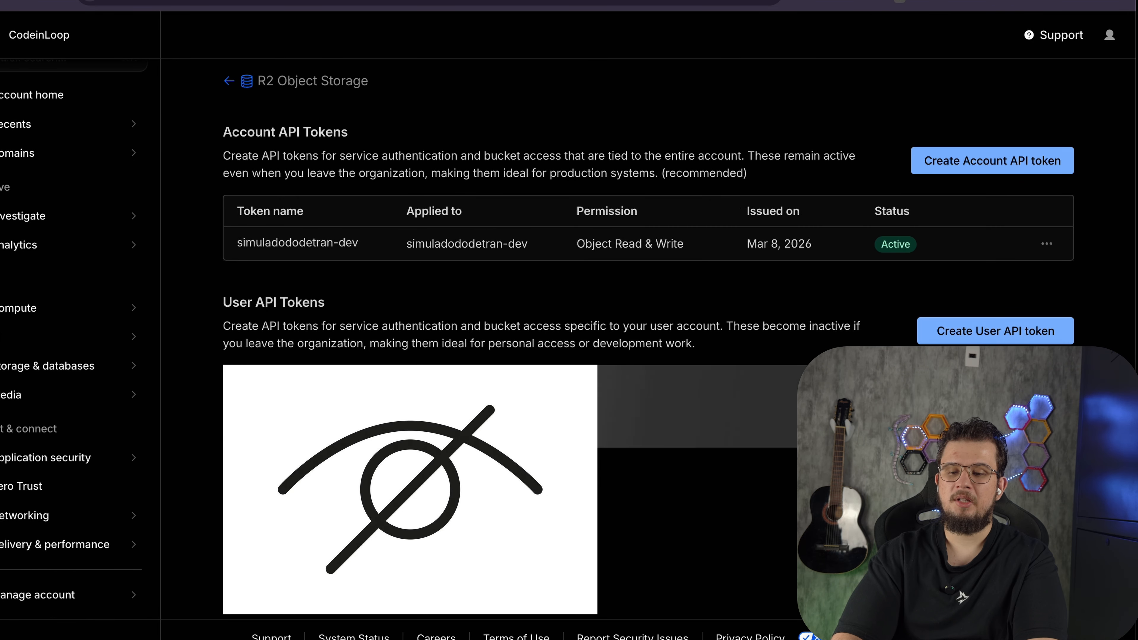
pyautogui.click(1003, 330)
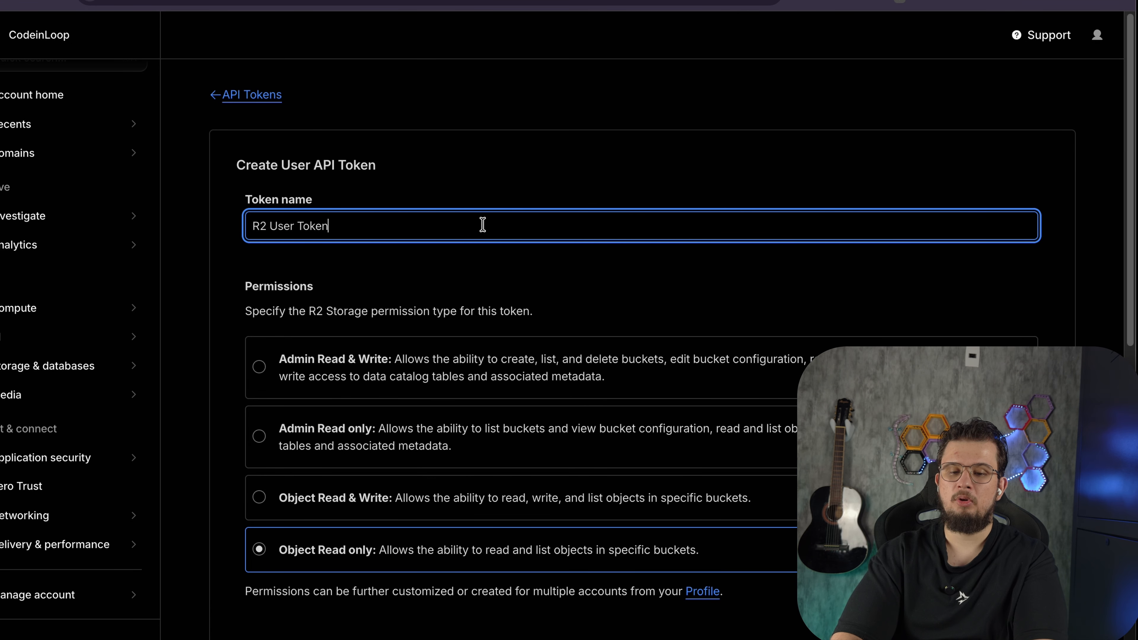
pyautogui.tripleClick(482, 224)
pyautogui.write('videobackup')
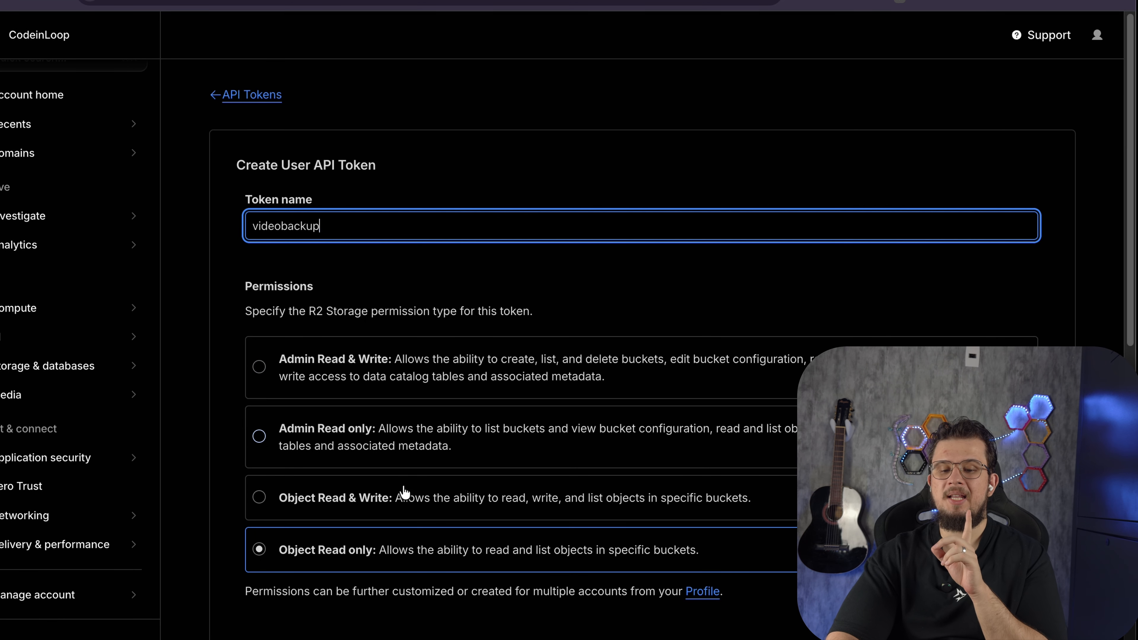
pyautogui.click(403, 501)
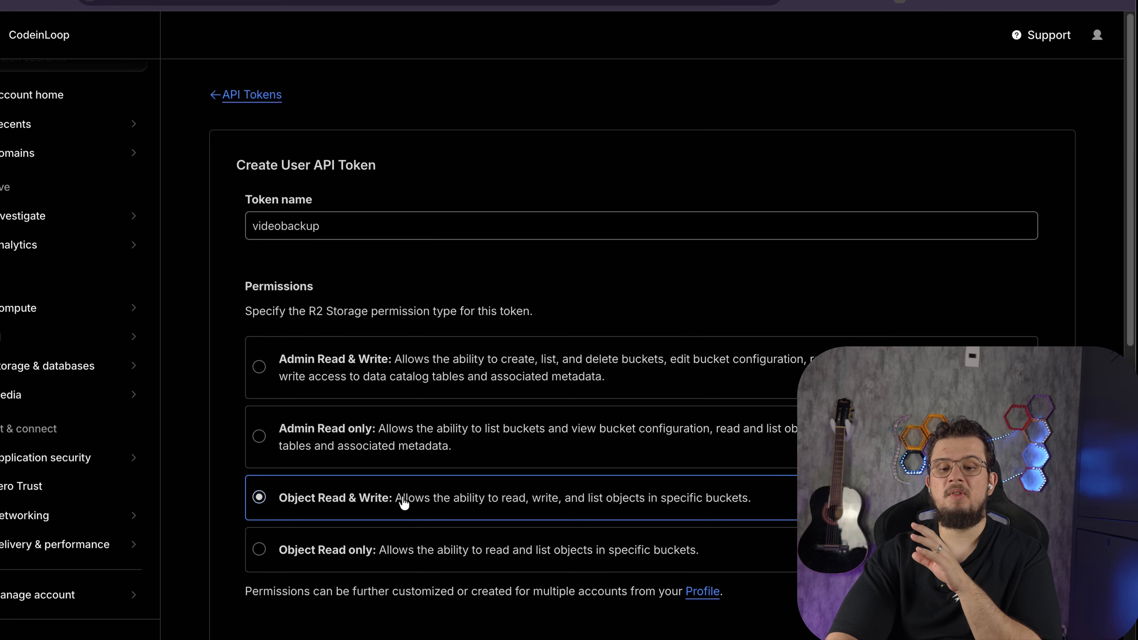
pyautogui.click(419, 377)
pyautogui.scroll(-5, 468, 398)
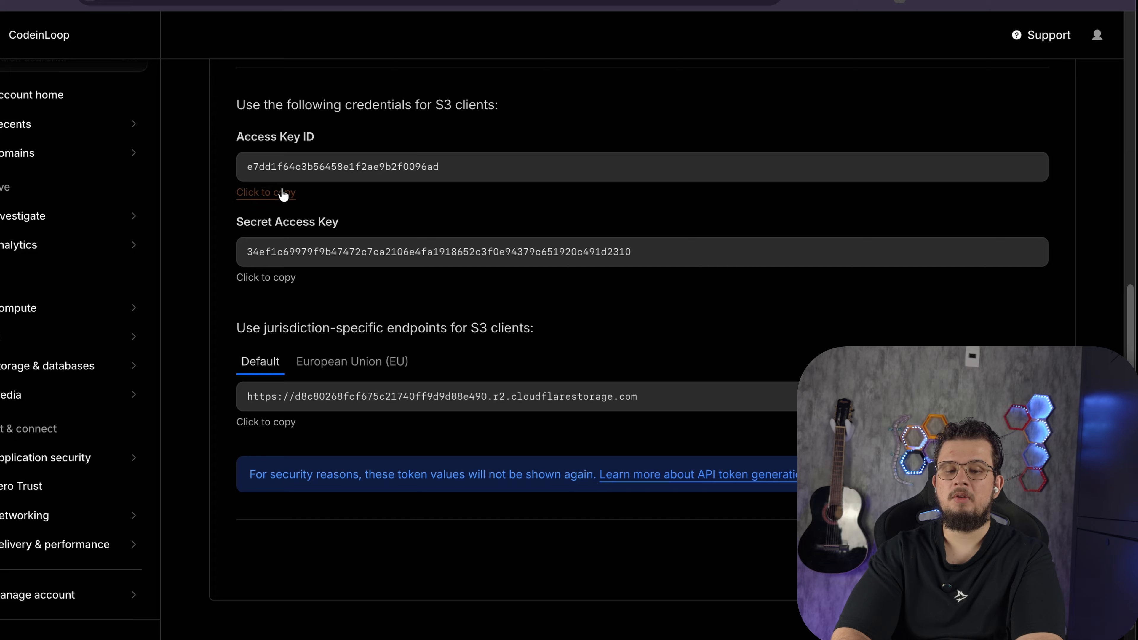
pyautogui.click(283, 194)
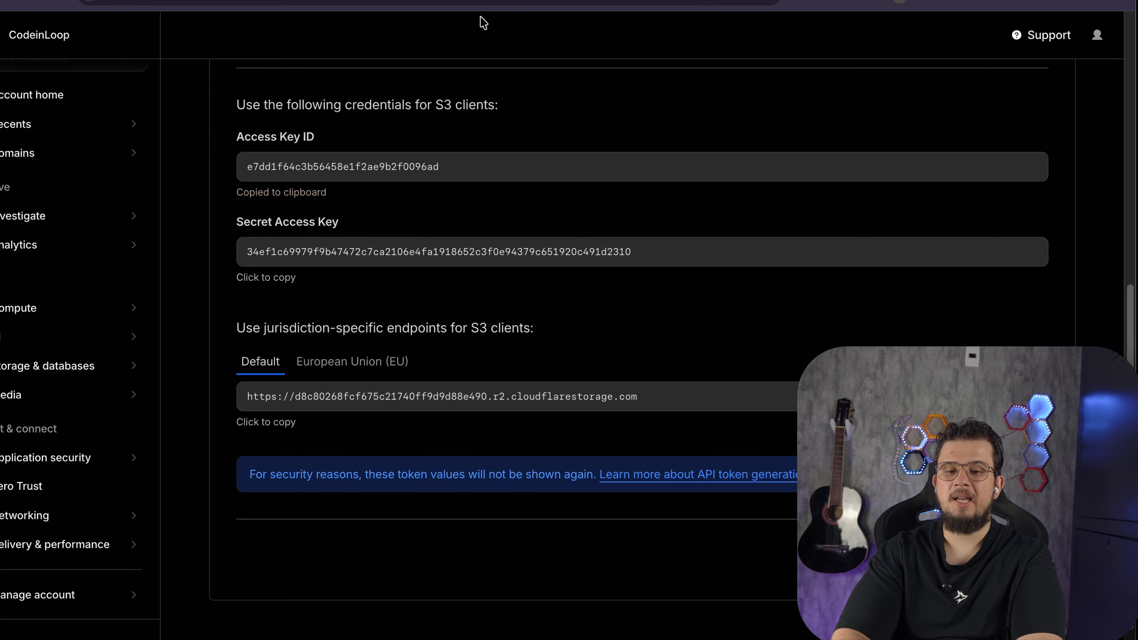
# Add a new S3 endpoint in the Backup Server and paste the R2 access key ID and secret access key into it
pyautogui.click(358, 1)
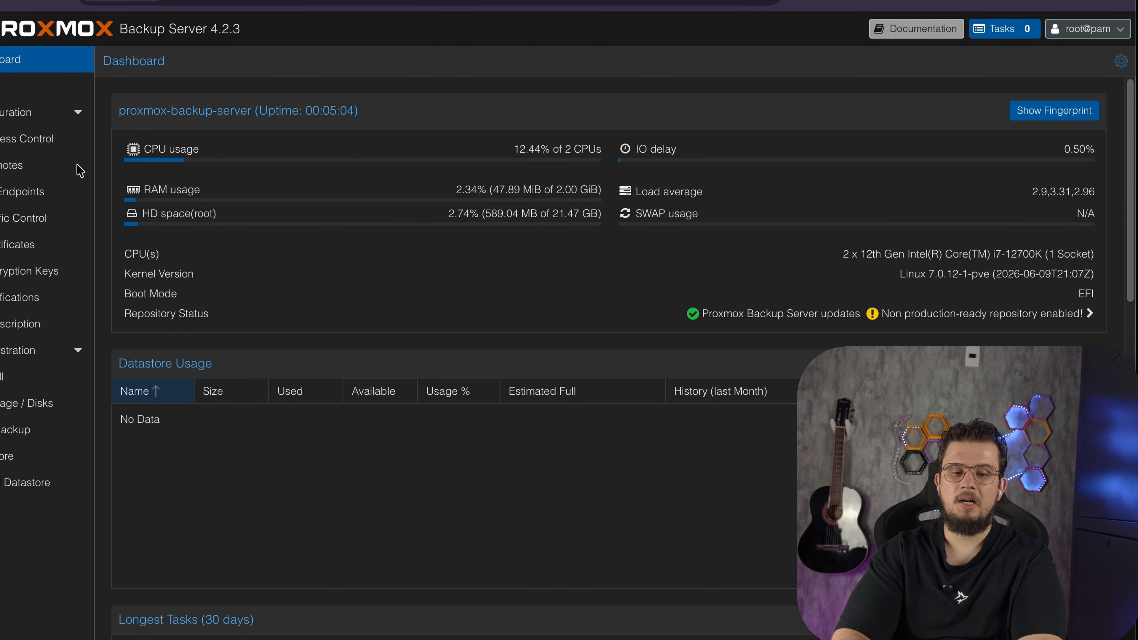
pyautogui.click(20, 194)
pyautogui.click(118, 92)
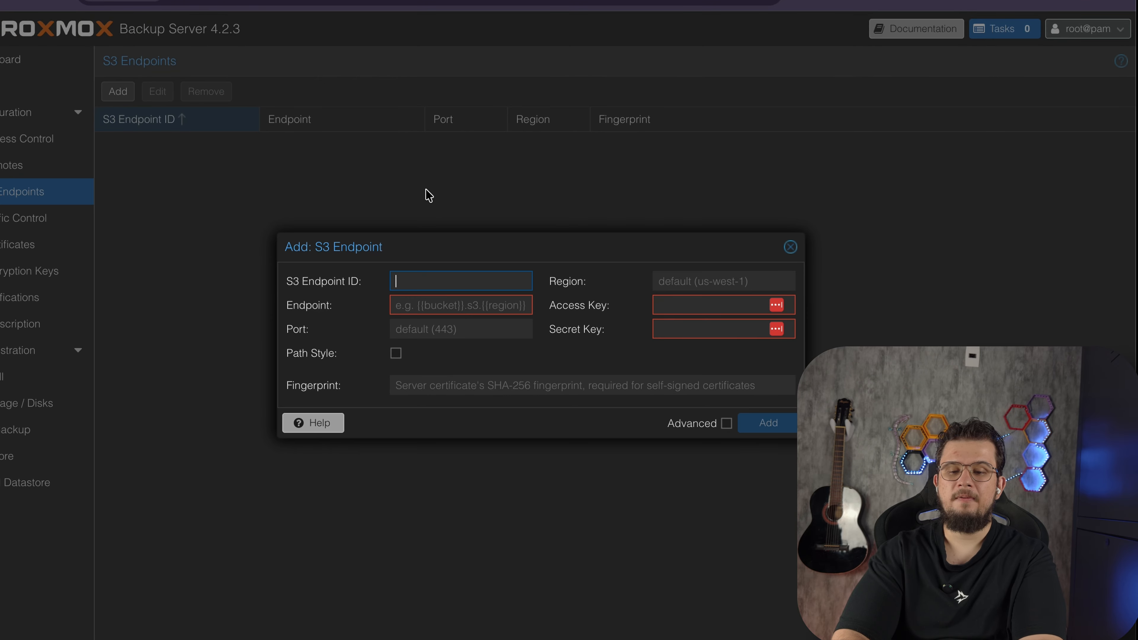
pyautogui.click(685, 302)
pyautogui.press('super+v')
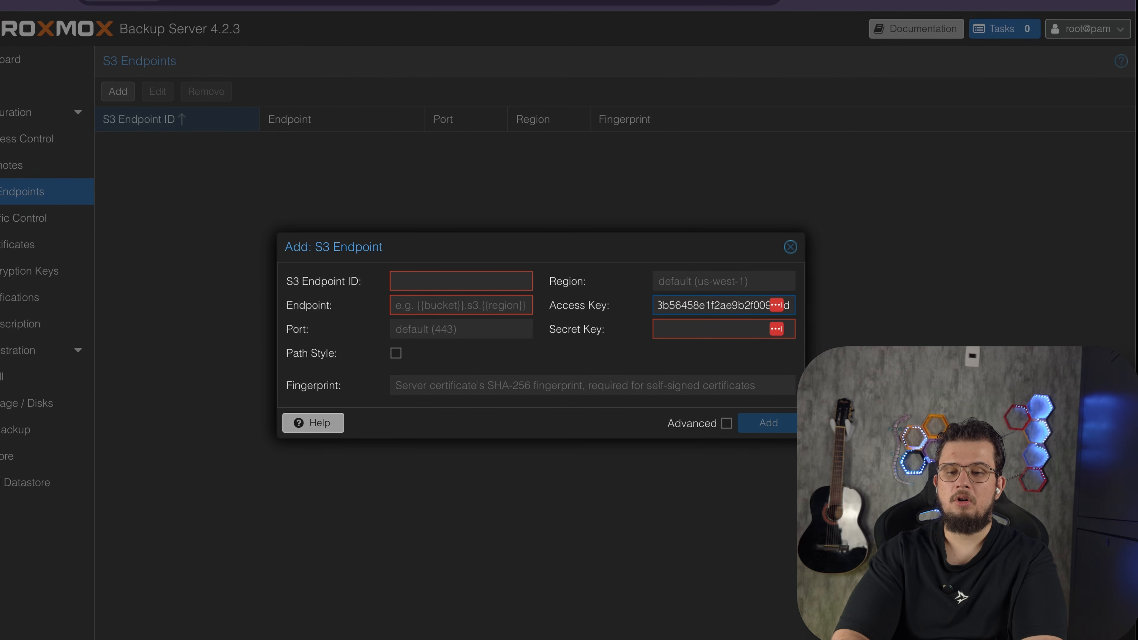
pyautogui.click(697, 0)
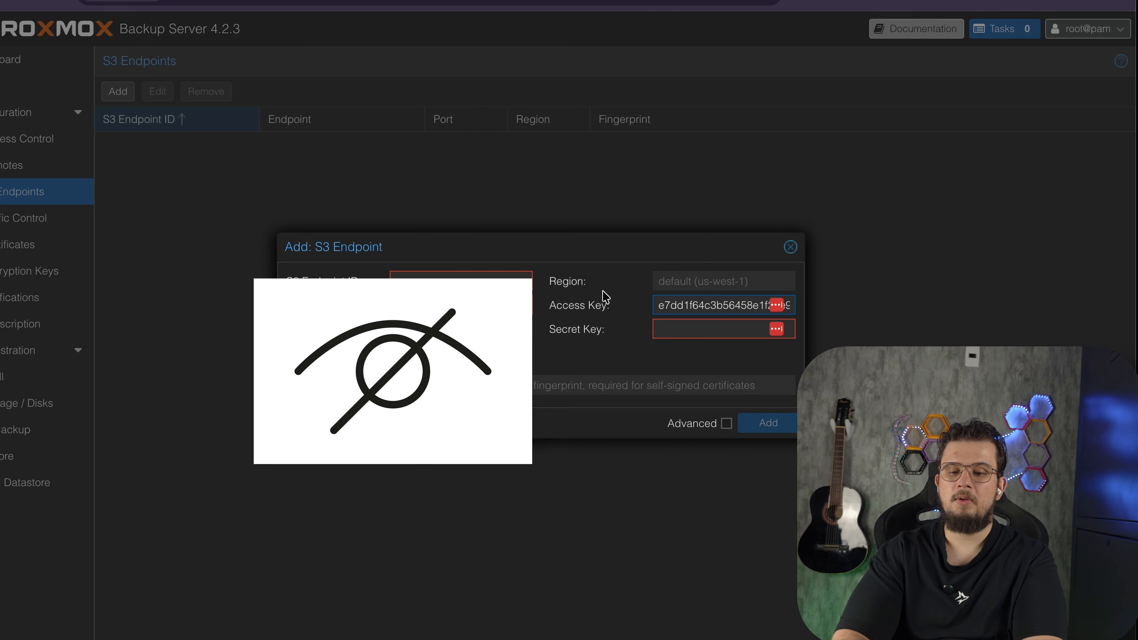
pyautogui.click(686, 331)
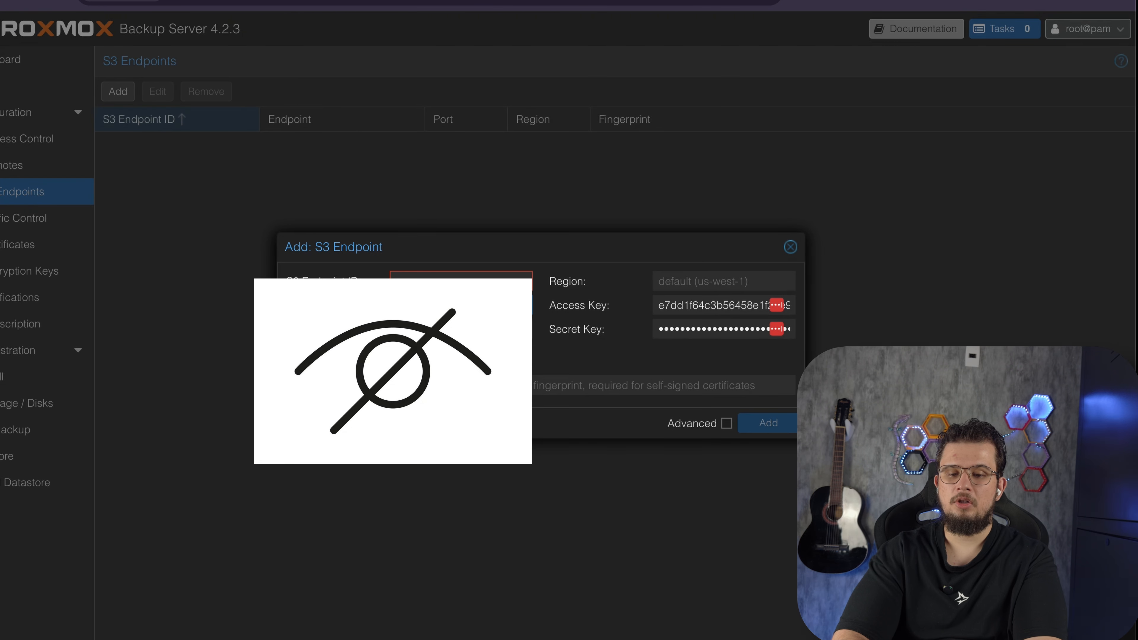
# Set the S3 endpoint ID to cloudflare and the region to auto
pyautogui.click(419, 279)
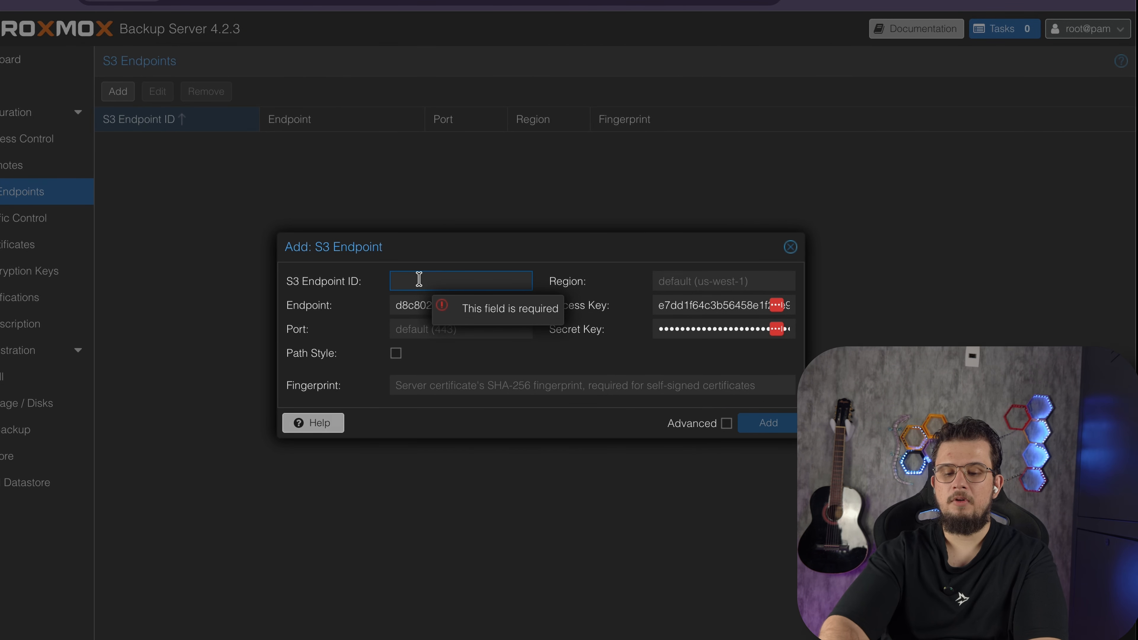
pyautogui.write('cloudf')
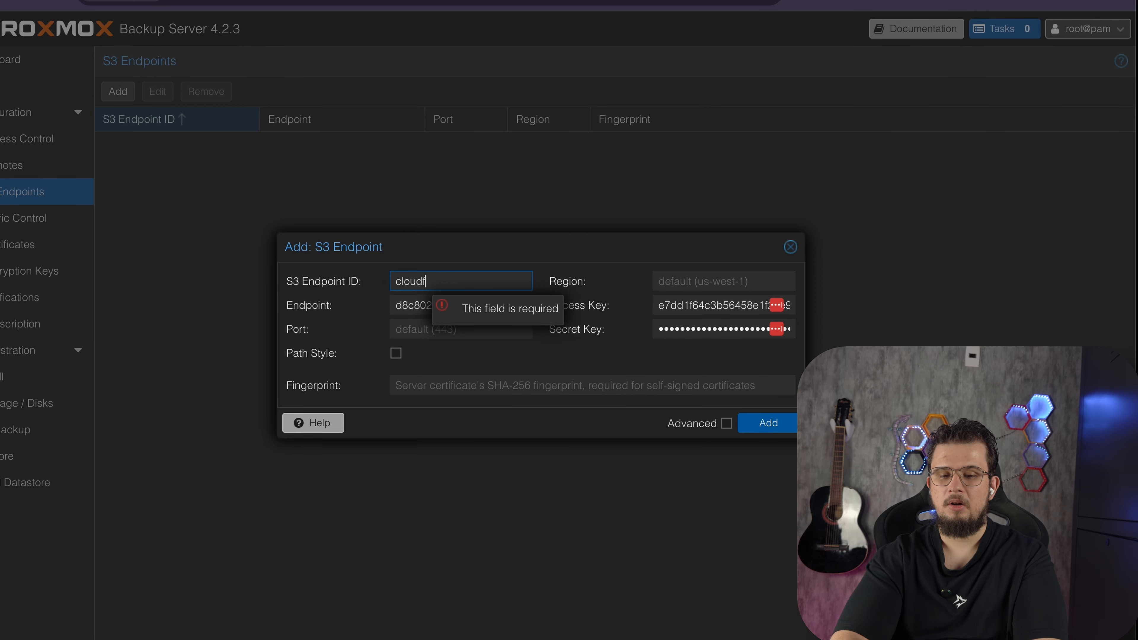
pyautogui.write('lare')
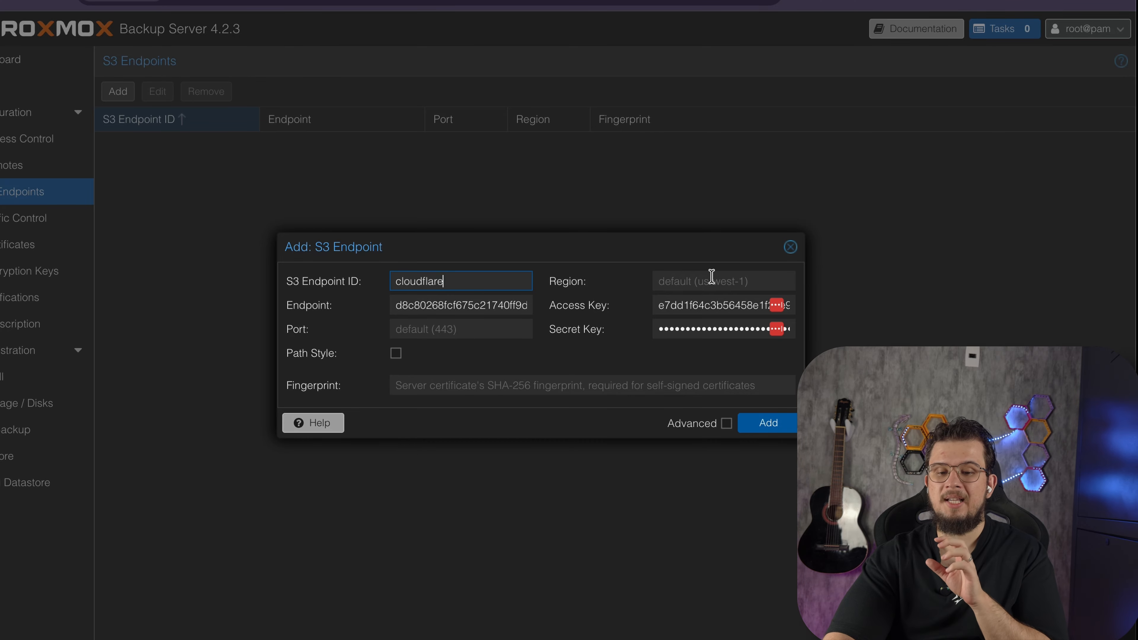
pyautogui.click(705, 279)
pyautogui.write('auto')
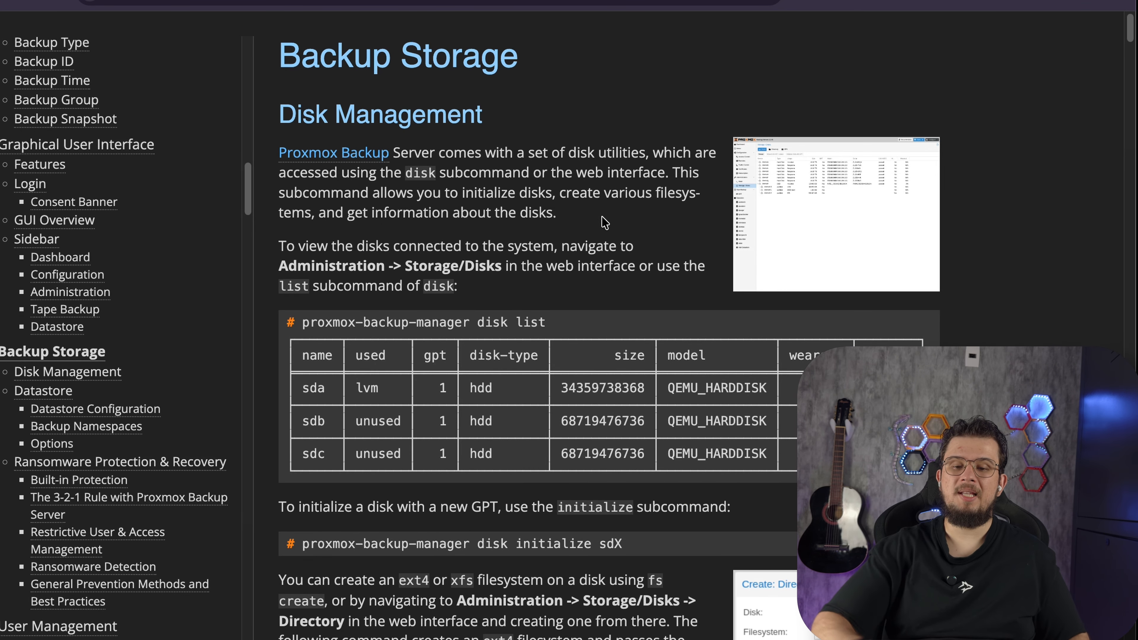
# Enable path-style addressing, following the Cloudflare R2 example in the documentation, and add the endpoint
pyautogui.scroll(-10, 605, 223)
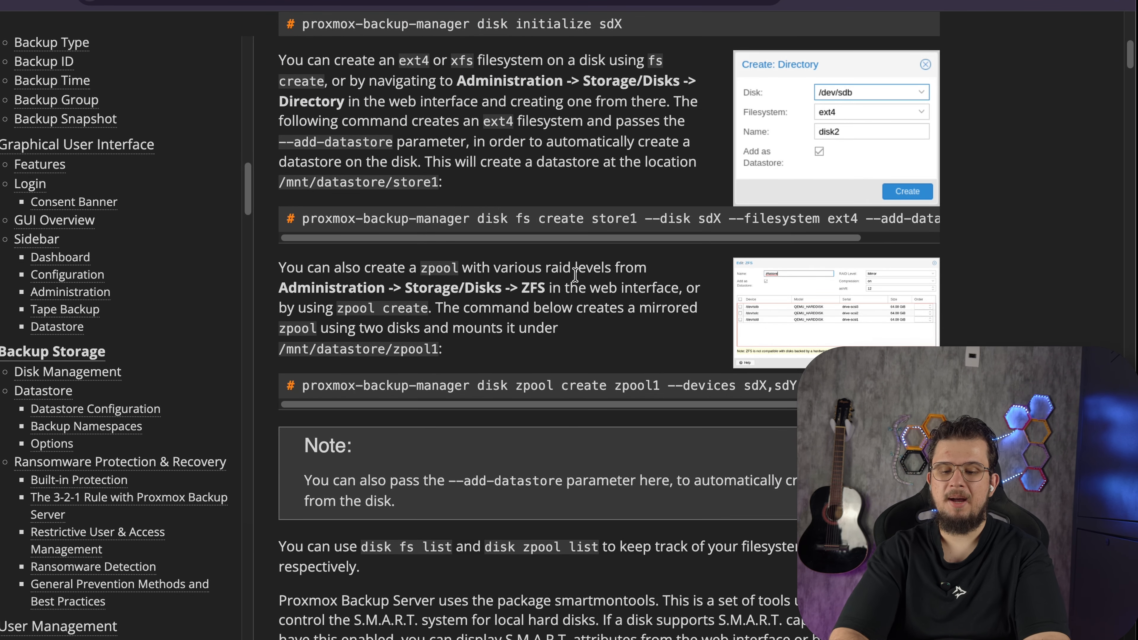
pyautogui.hotkey('ctrl', 'f')
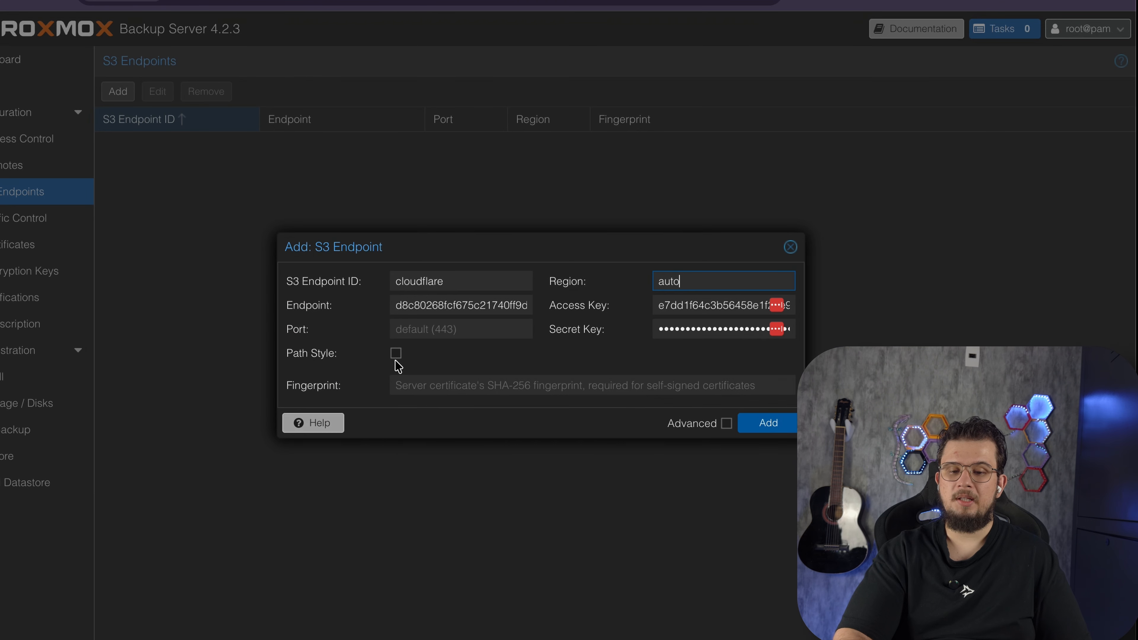
pyautogui.click(397, 354)
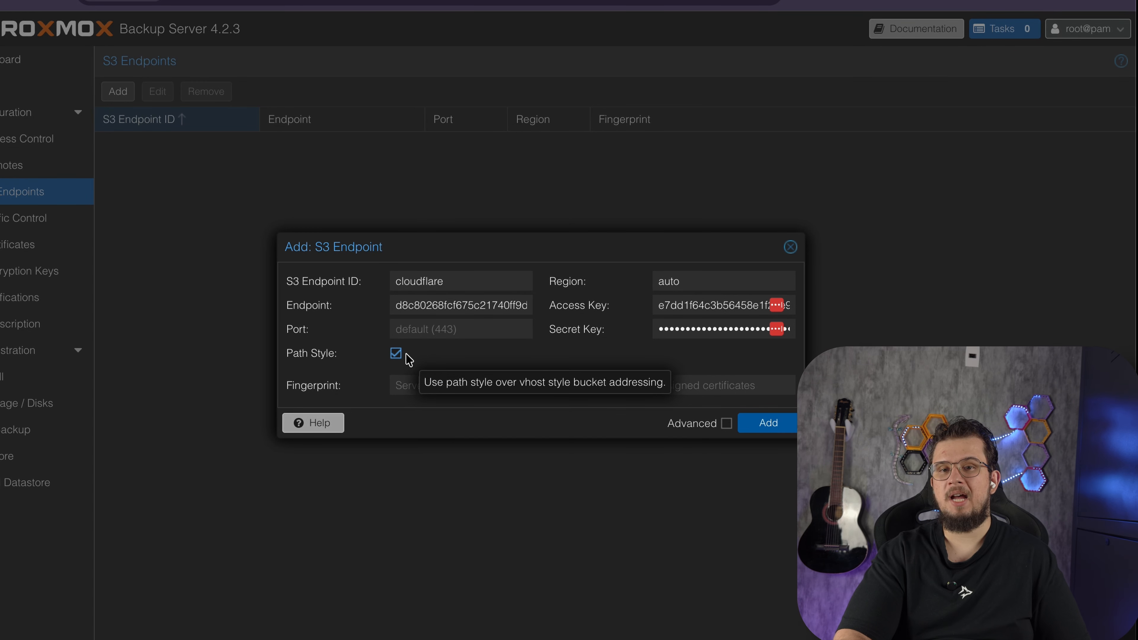
pyautogui.click(770, 433)
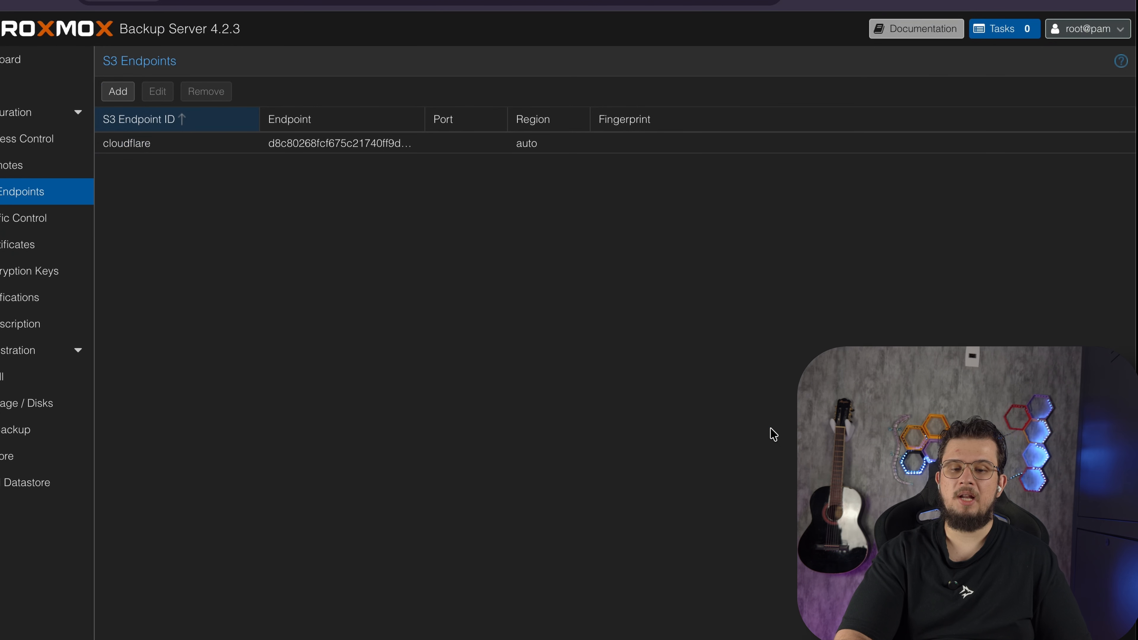
# Start adding a datastore named videobackup and set its datastore type to S3
pyautogui.click(20, 485)
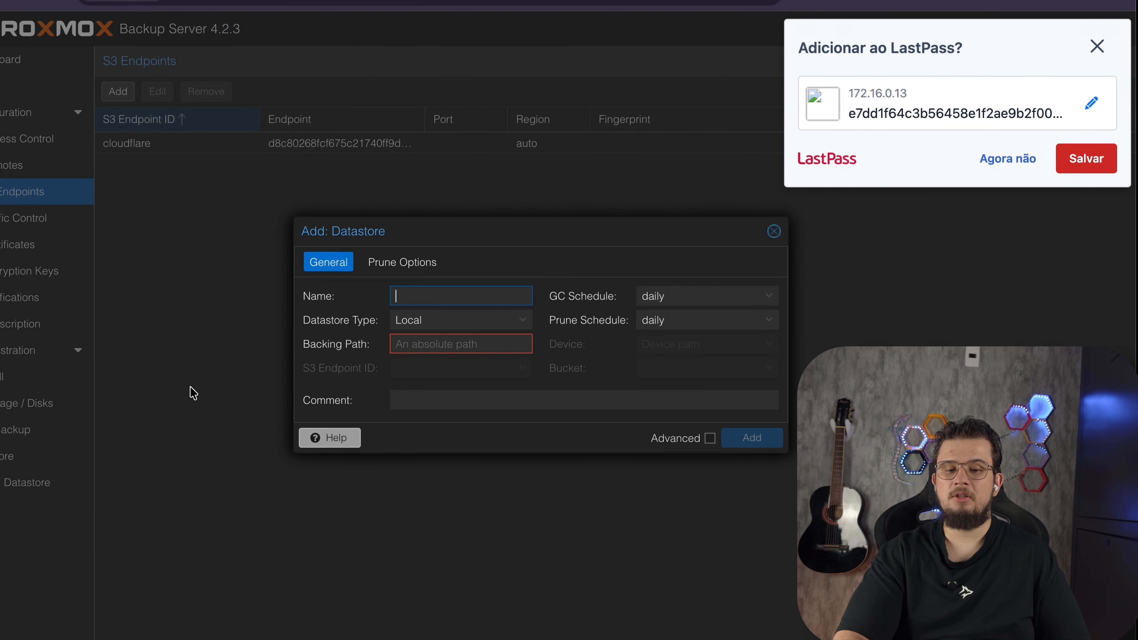
pyautogui.click(418, 306)
pyautogui.write('videobackup')
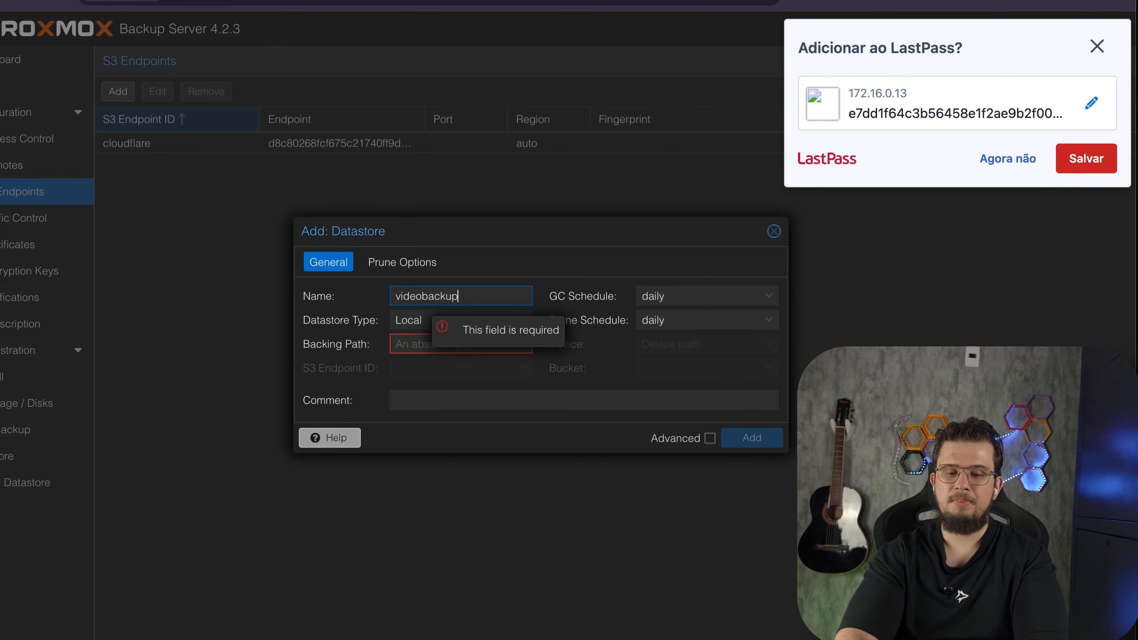
pyautogui.click(524, 319)
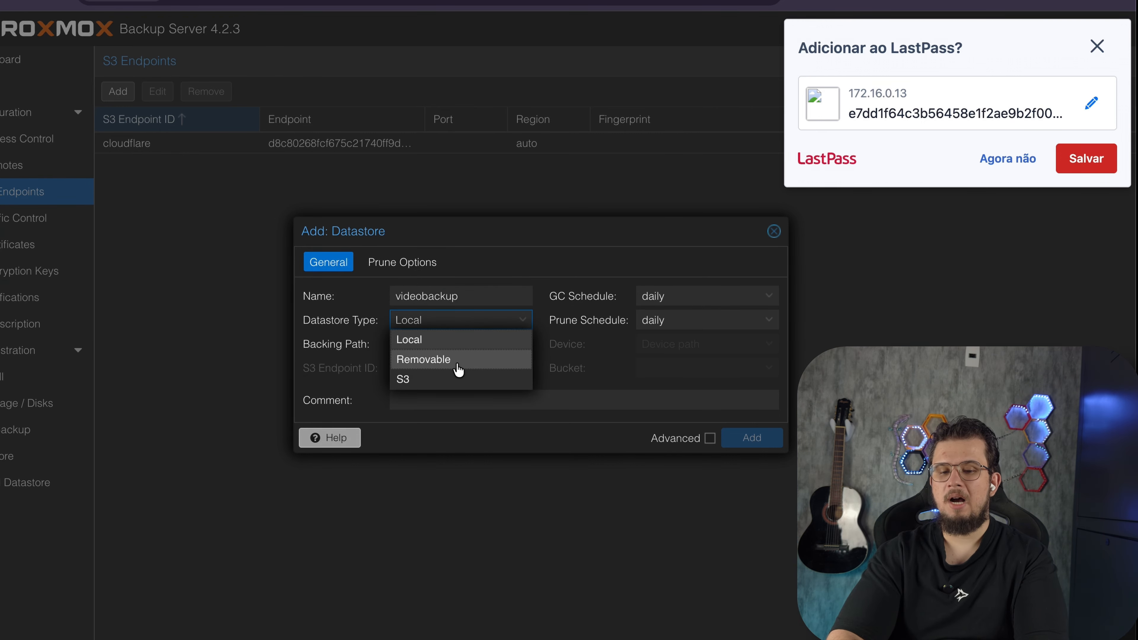
pyautogui.click(437, 377)
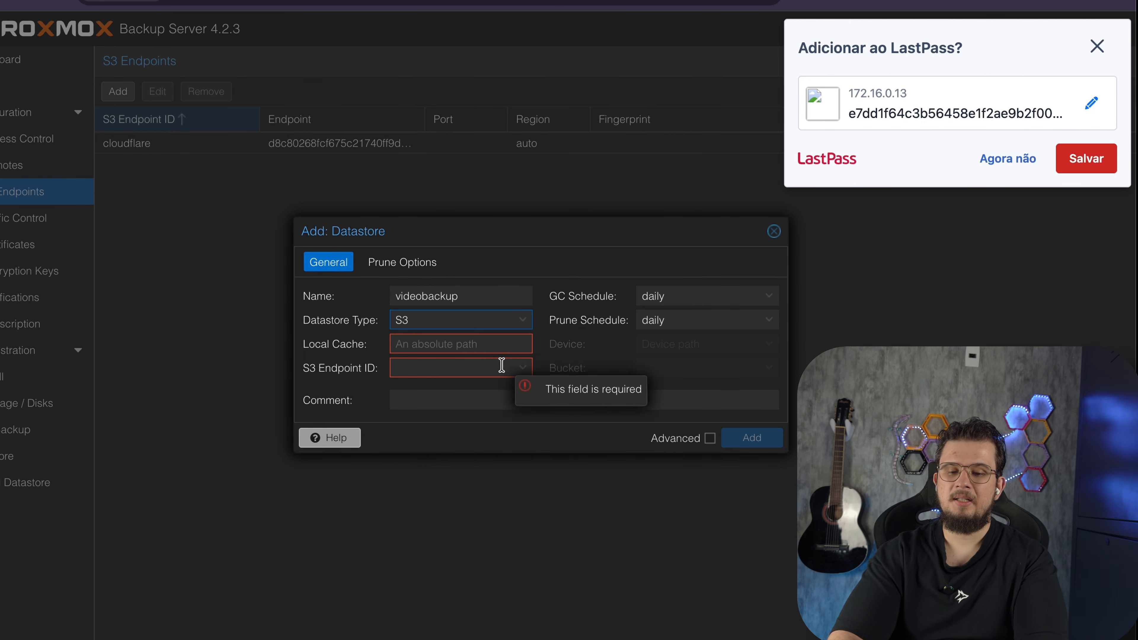
# Set the local cache to /temp/cloudflare, choose the cloudflare S3 endpoint and the videobackup bucket, and add the datastore
pyautogui.click(462, 346)
pyautogui.write('/t')
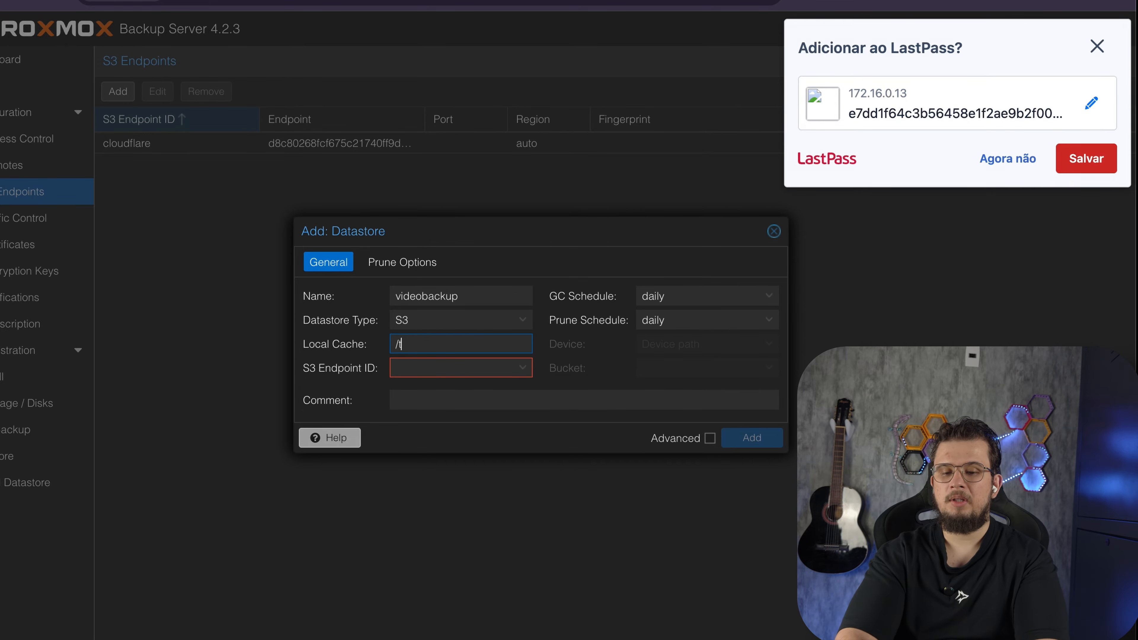
pyautogui.write('emp/cloudflare')
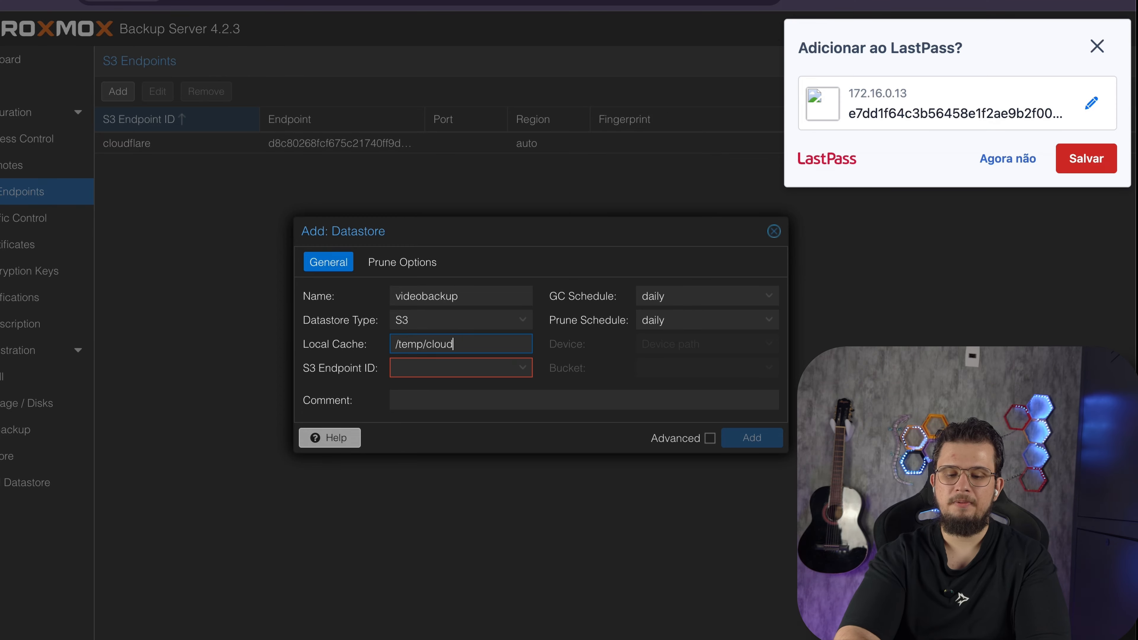
pyautogui.click(522, 369)
pyautogui.click(480, 414)
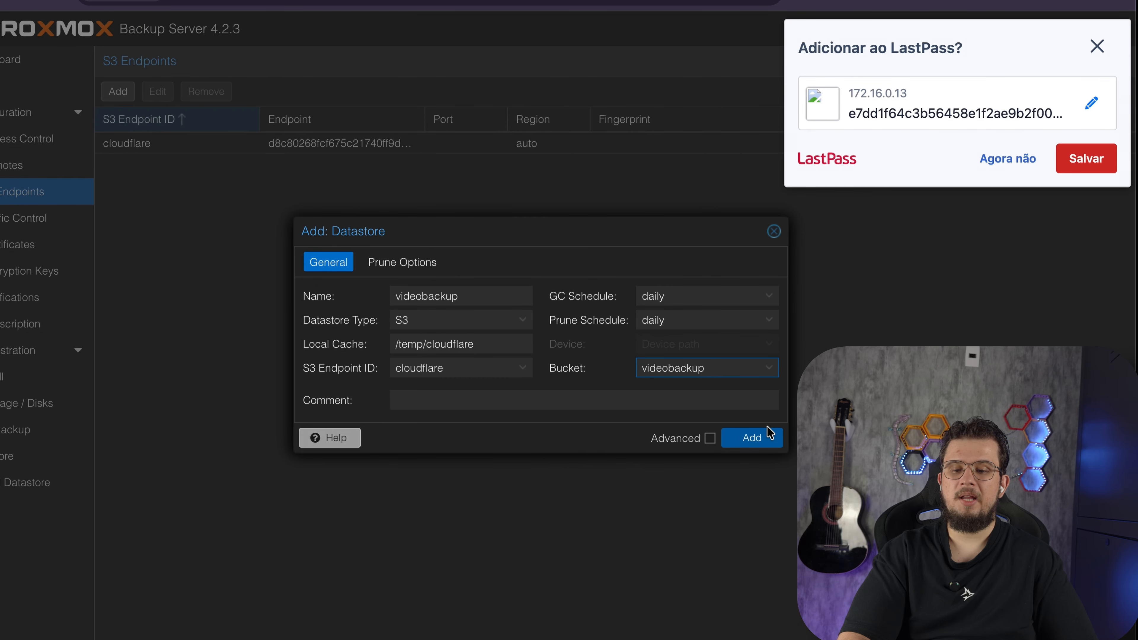
pyautogui.click(768, 435)
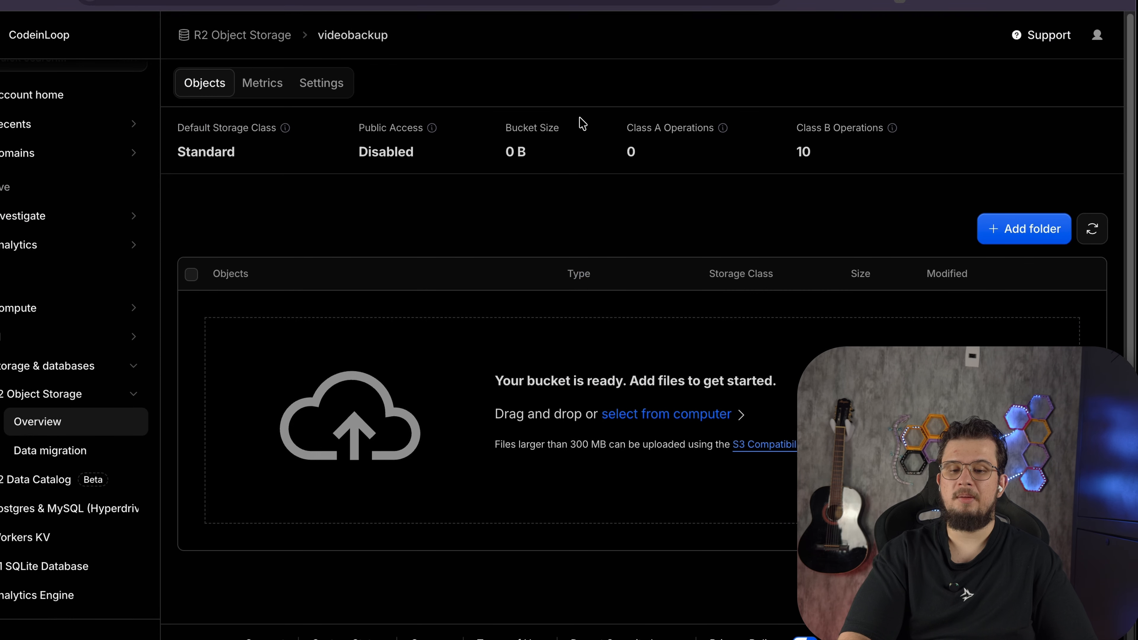
# Refresh the R2 videobackup bucket and browse into its videobackup folder and .chunks subfolder
pyautogui.click(1093, 228)
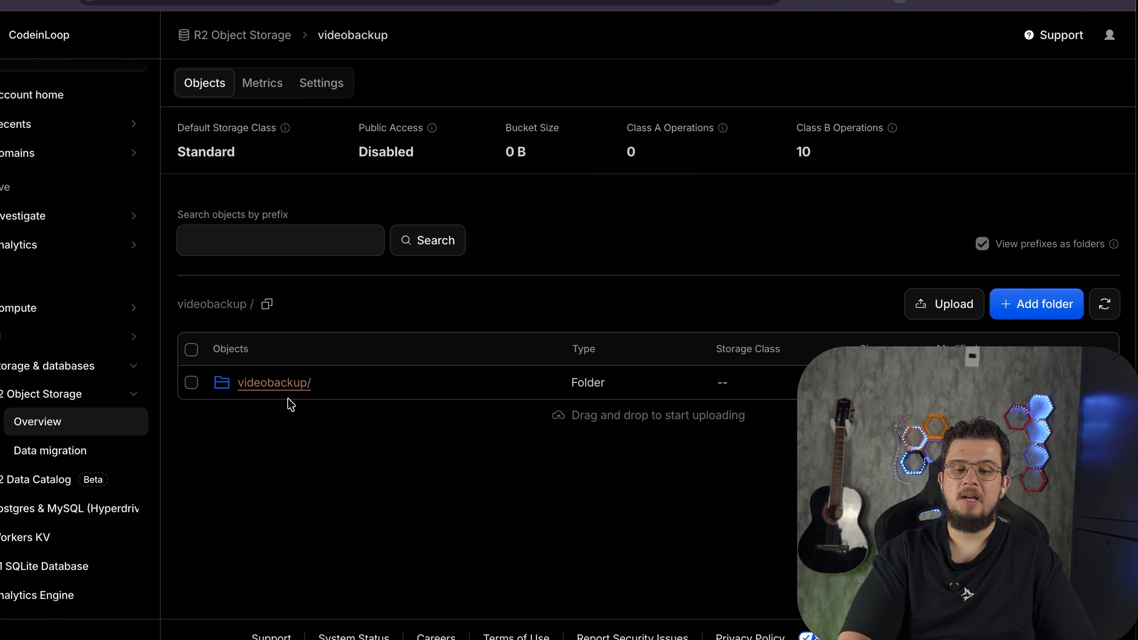
pyautogui.click(289, 389)
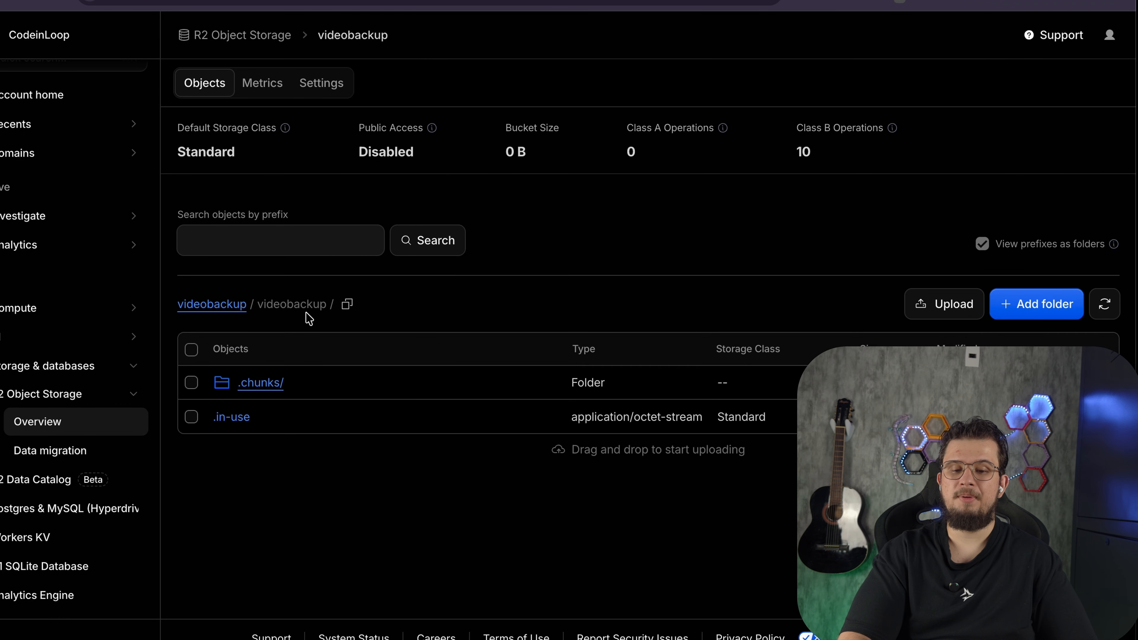
pyautogui.click(260, 385)
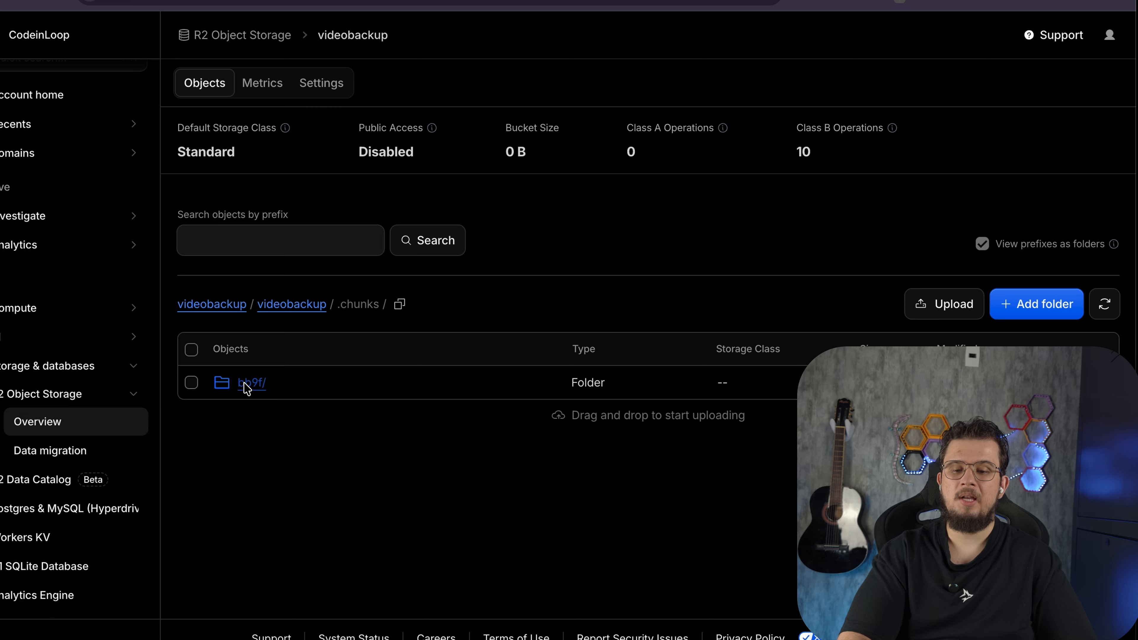
pyautogui.click(246, 384)
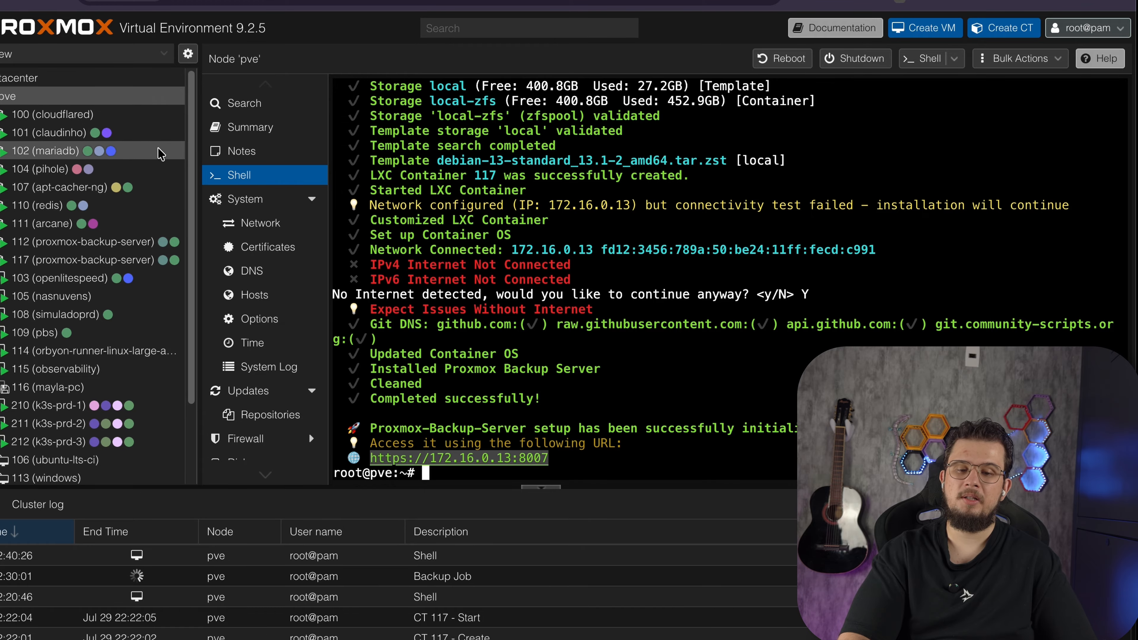
# Switch to Proxmox VE and start adding a Proxmox Backup Server storage at the datacenter level
pyautogui.click(27, 78)
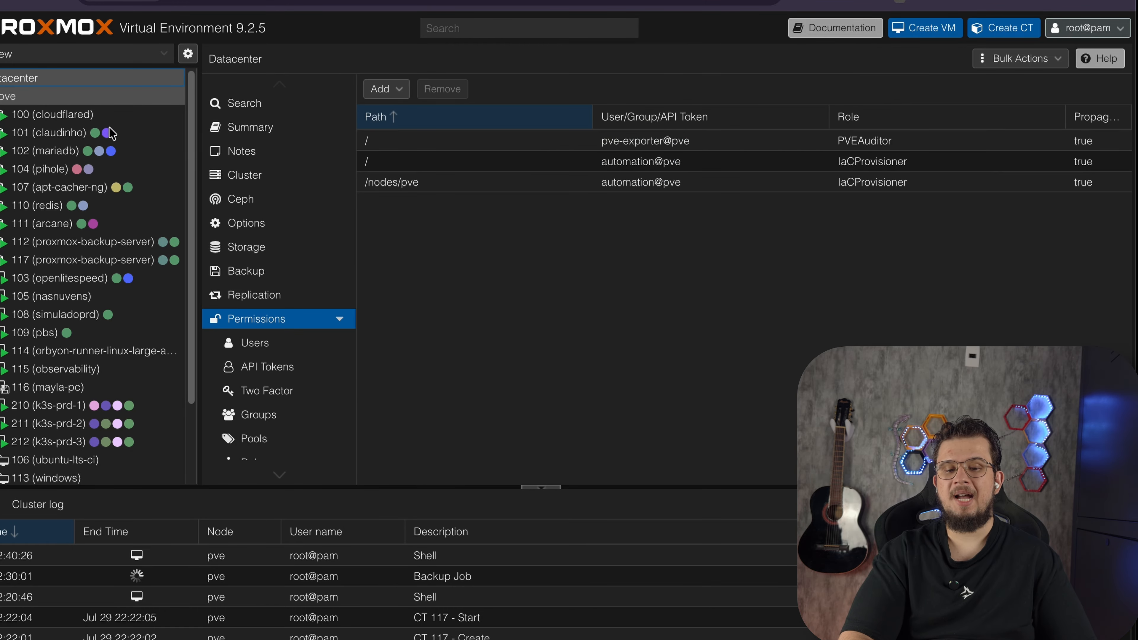
pyautogui.click(252, 245)
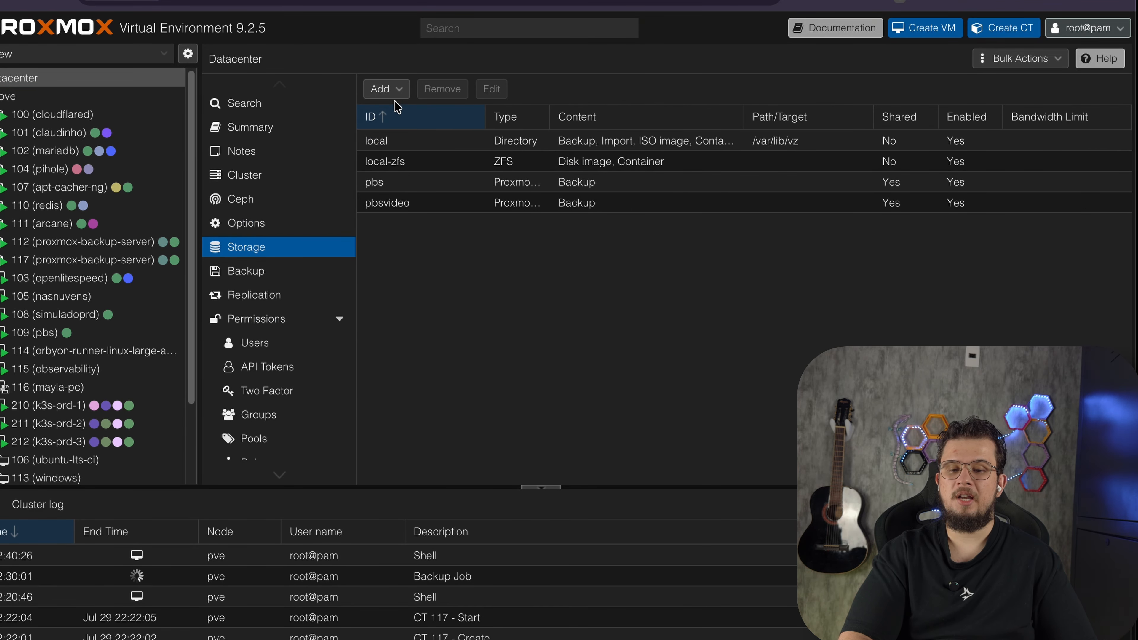
pyautogui.click(394, 89)
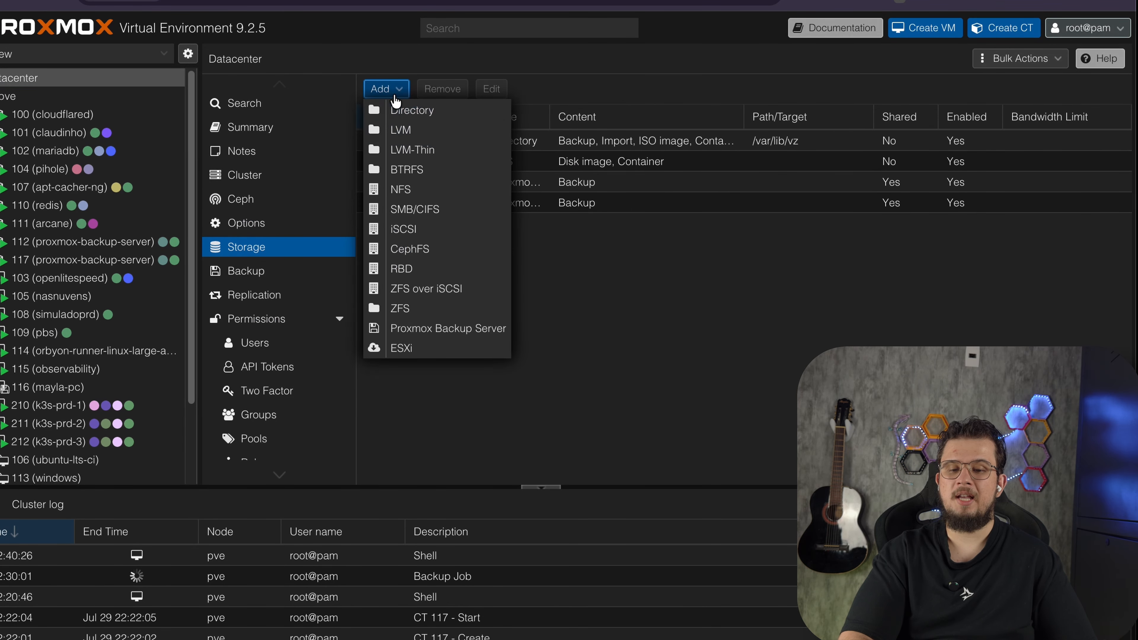
pyautogui.click(432, 329)
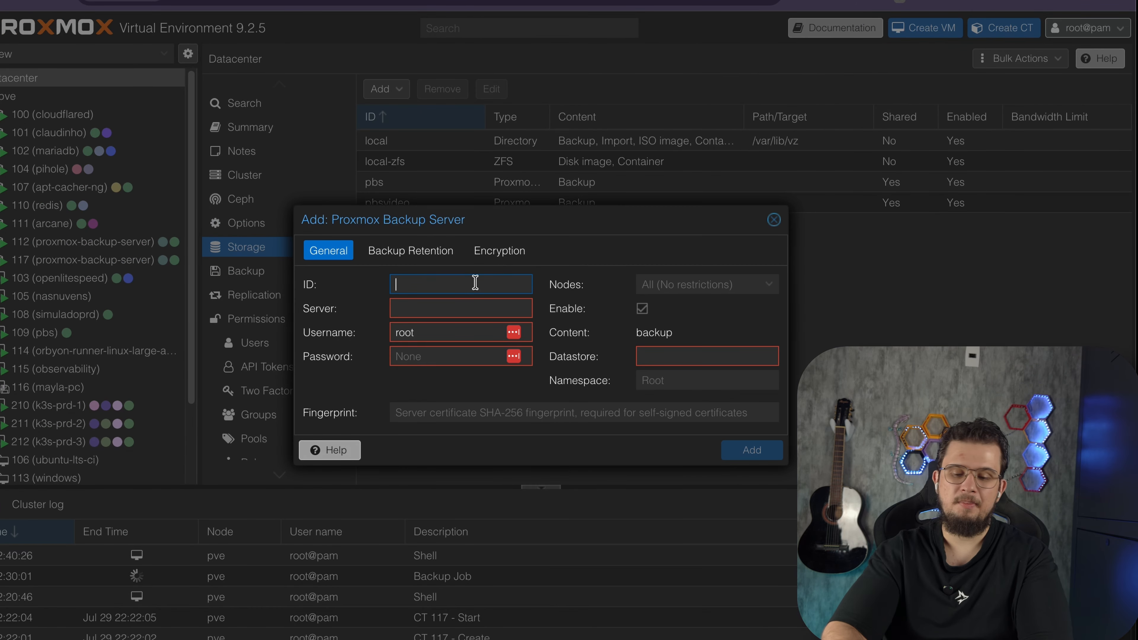
# Set the new storage's ID to videobackup
pyautogui.write('pbs')
pyautogui.hotkey('ctrl', 'a')
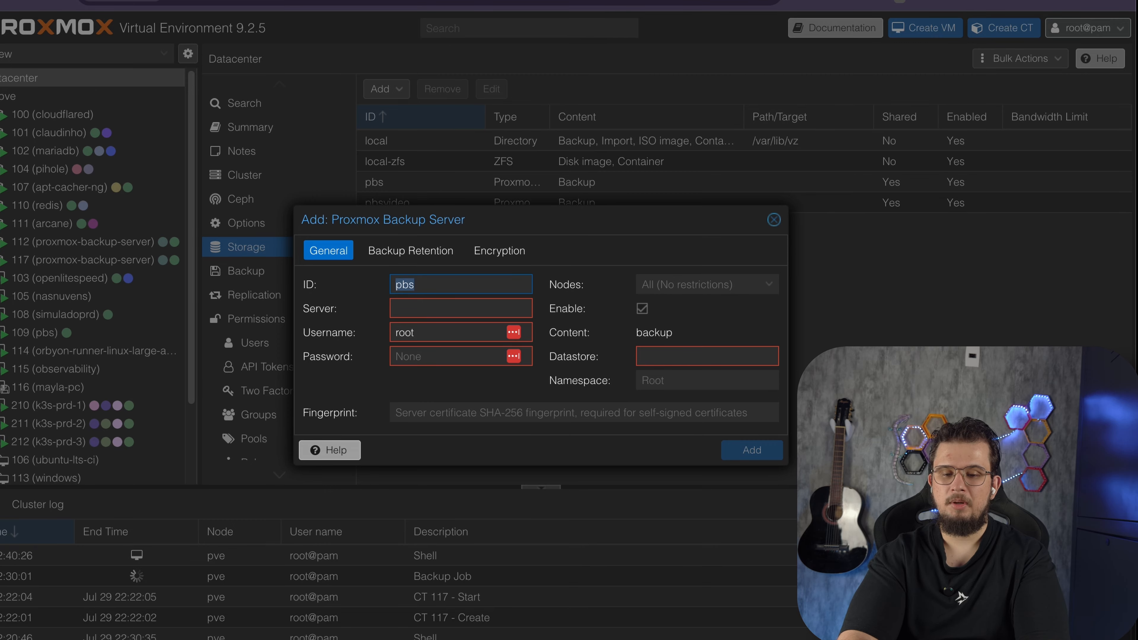
pyautogui.hotkey('ctrl', 'v')
pyautogui.hotkey('ctrl', 'a')
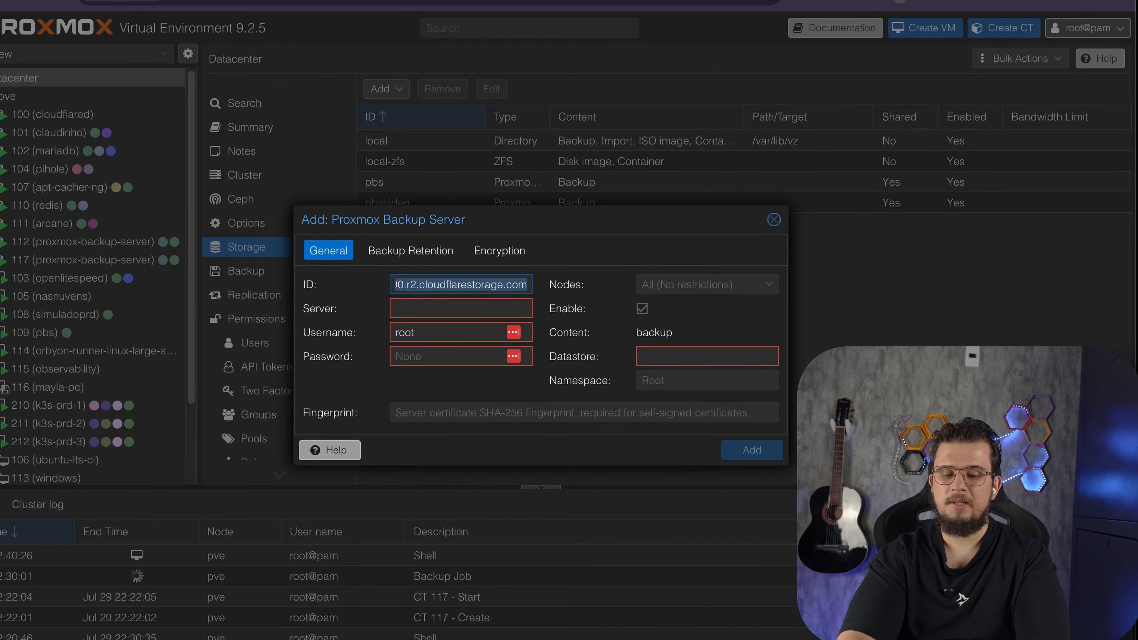
pyautogui.write('videobackup')
pyautogui.hotkey('ctrl', 'a')
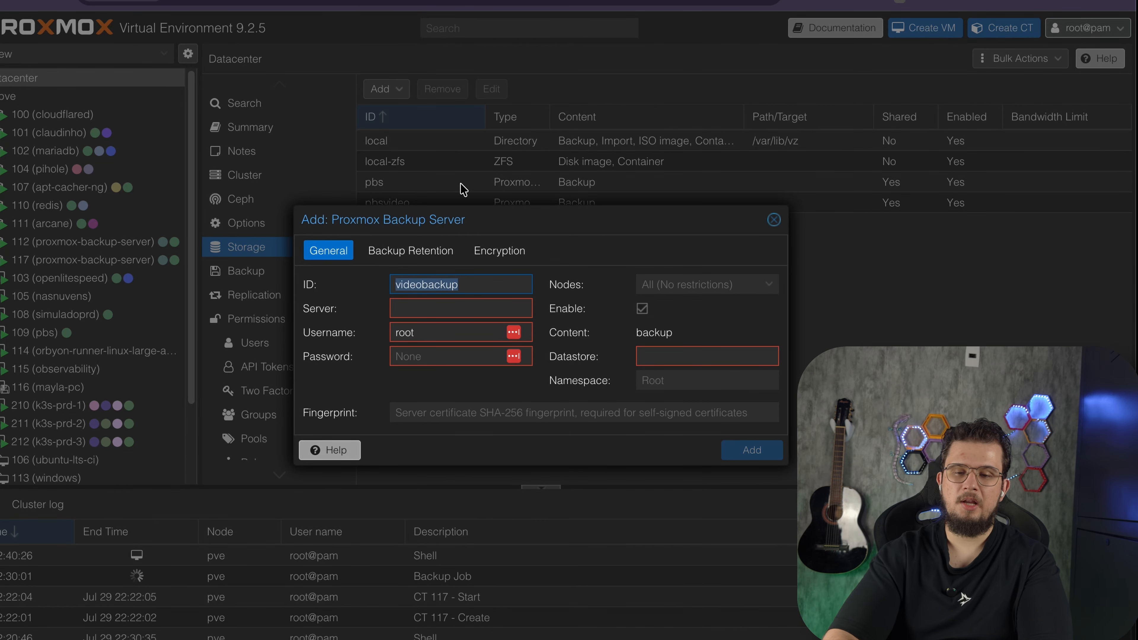
# Fill in the storage's server address as 172.16.0.13:8007
pyautogui.click(590, 0)
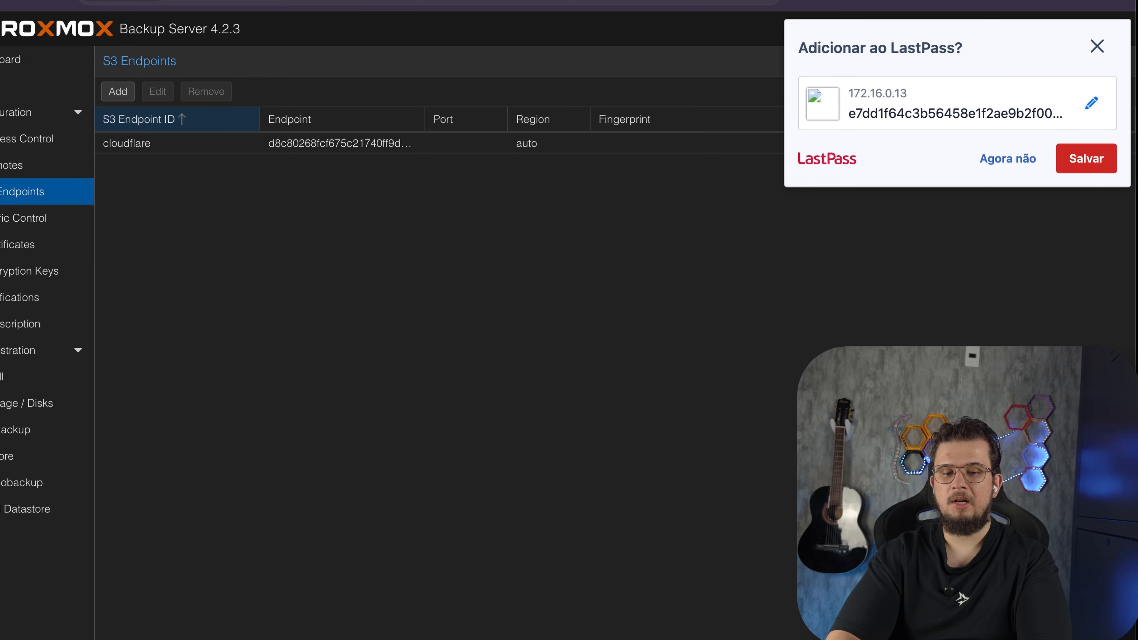
pyautogui.click(279, 1)
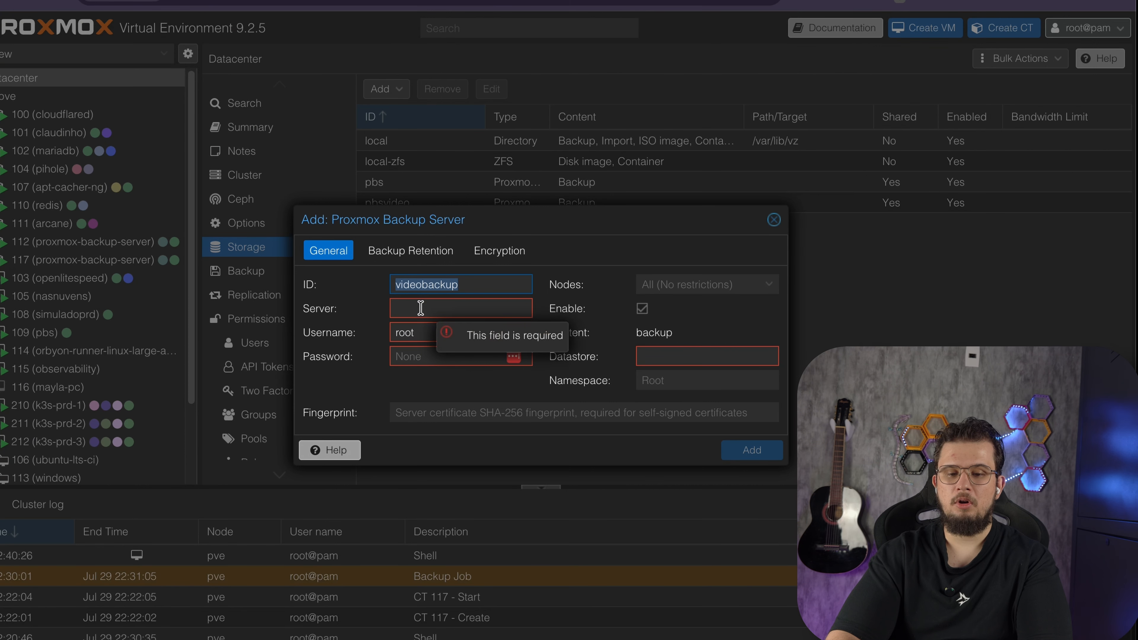
pyautogui.click(417, 309)
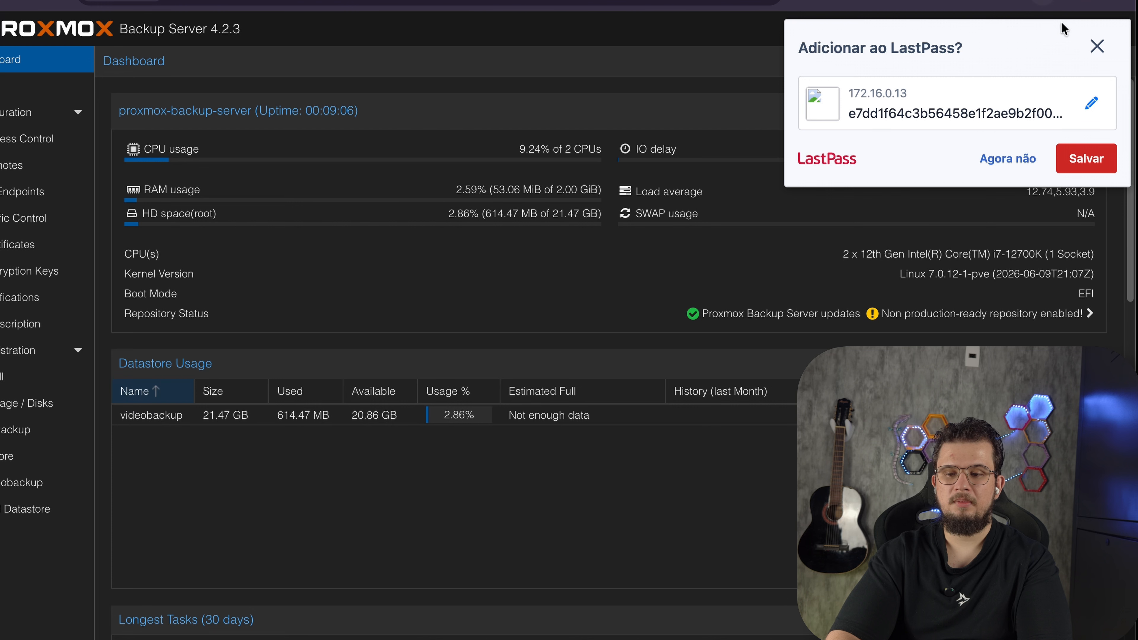
# Copy the Backup Server's certificate fingerprint and paste it into the storage's Fingerprint field
pyautogui.click(1097, 45)
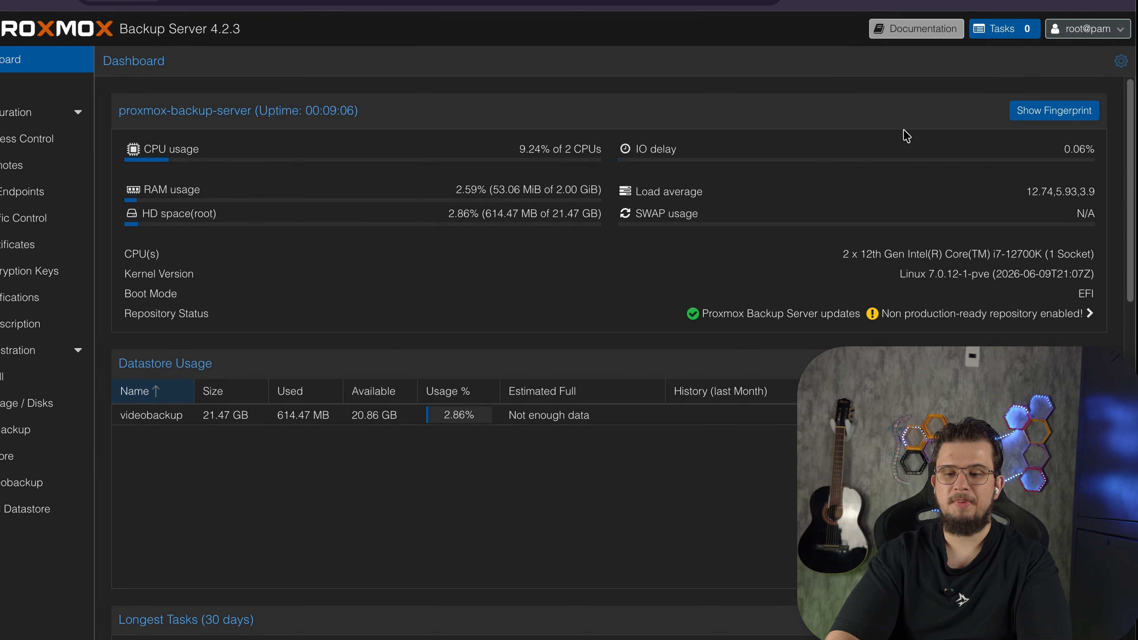
pyautogui.click(1088, 115)
pyautogui.click(694, 371)
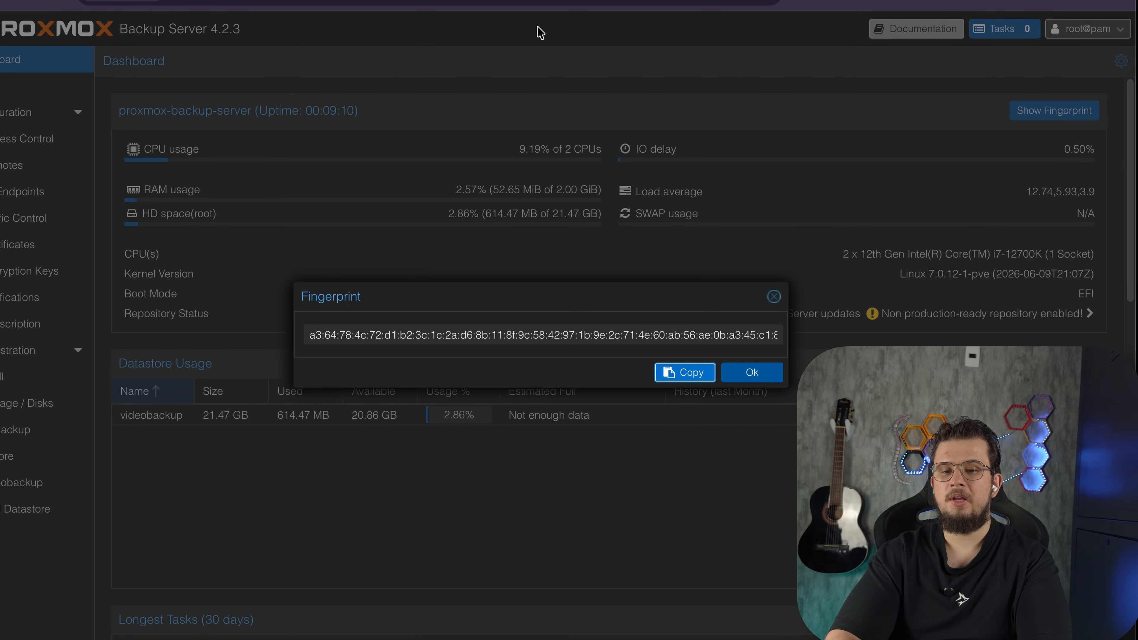
pyautogui.click(516, 0)
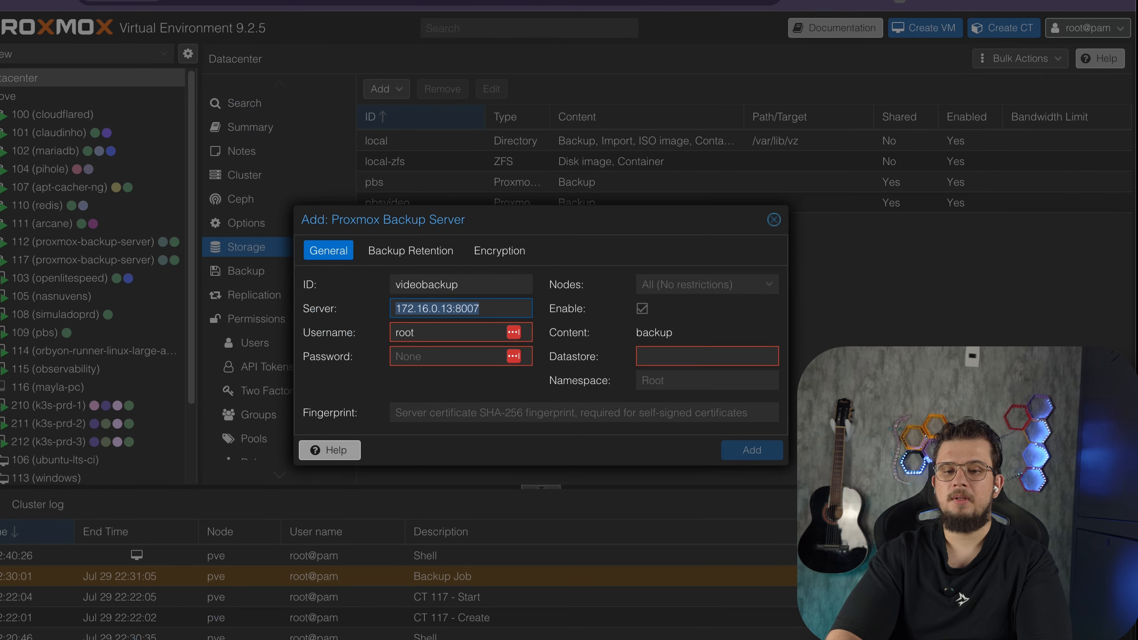
pyautogui.click(528, 410)
pyautogui.hotkey('ctrl', 'v')
pyautogui.hotkey('ctrl', 'Tab')
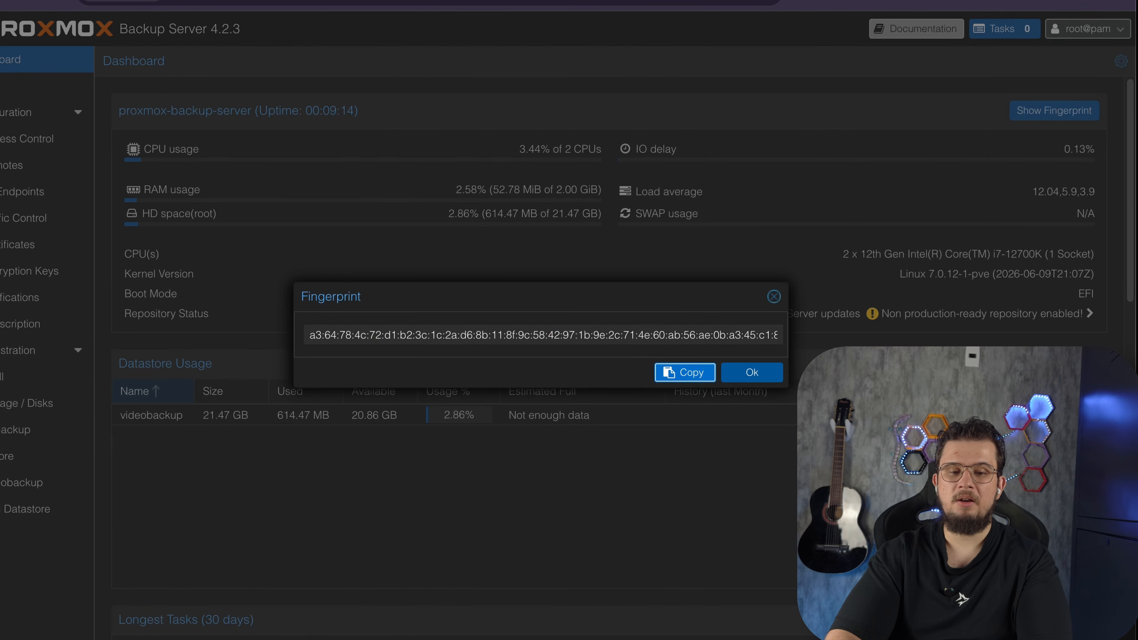
pyautogui.click(753, 372)
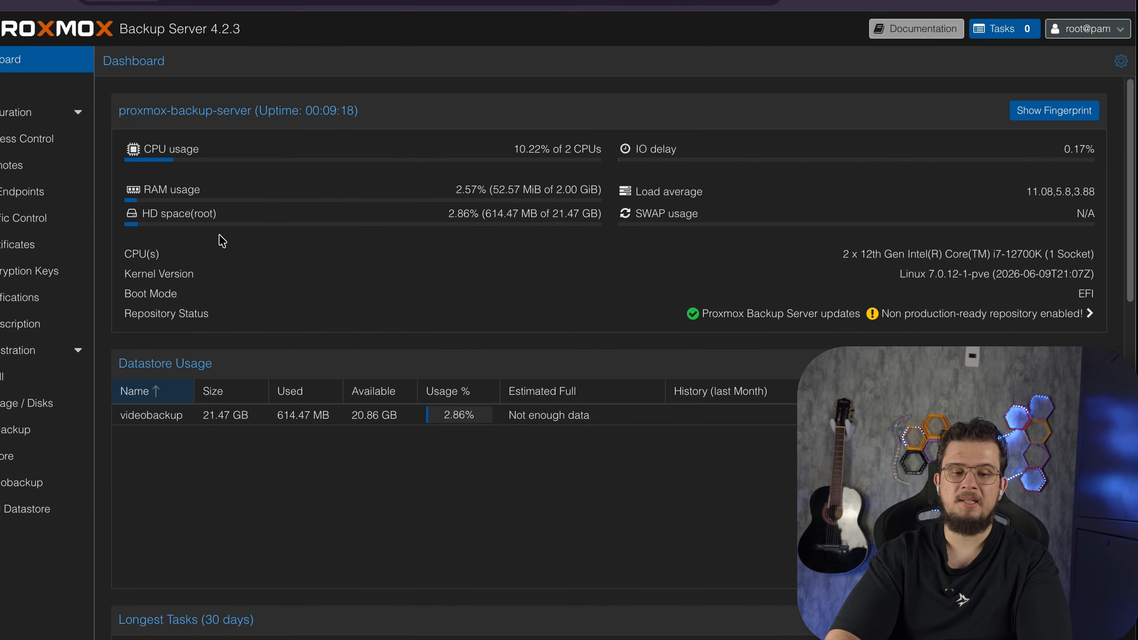
# Create a Backup Server user named backup with the name Backup video in the pbs realm
pyautogui.click(45, 139)
pyautogui.click(148, 93)
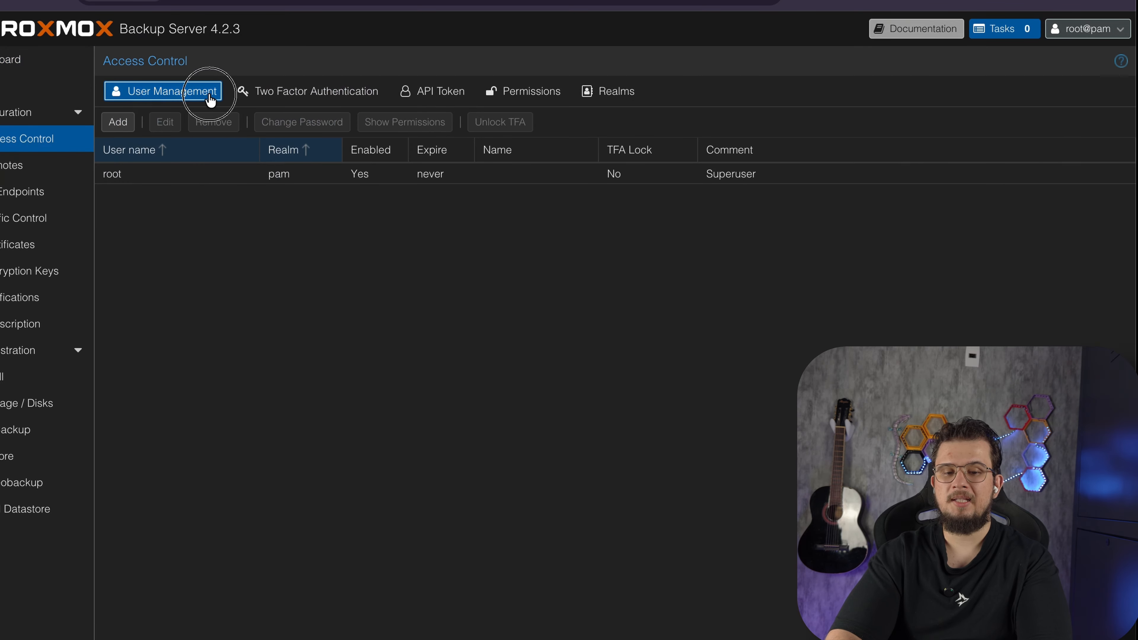
pyautogui.click(118, 122)
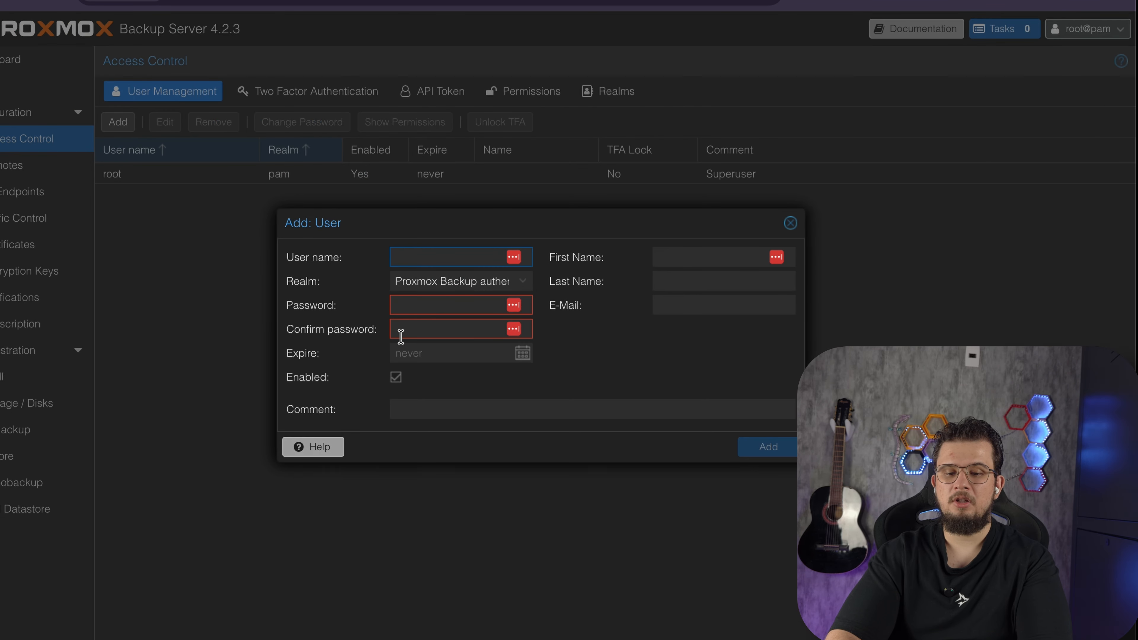
pyautogui.write('backup')
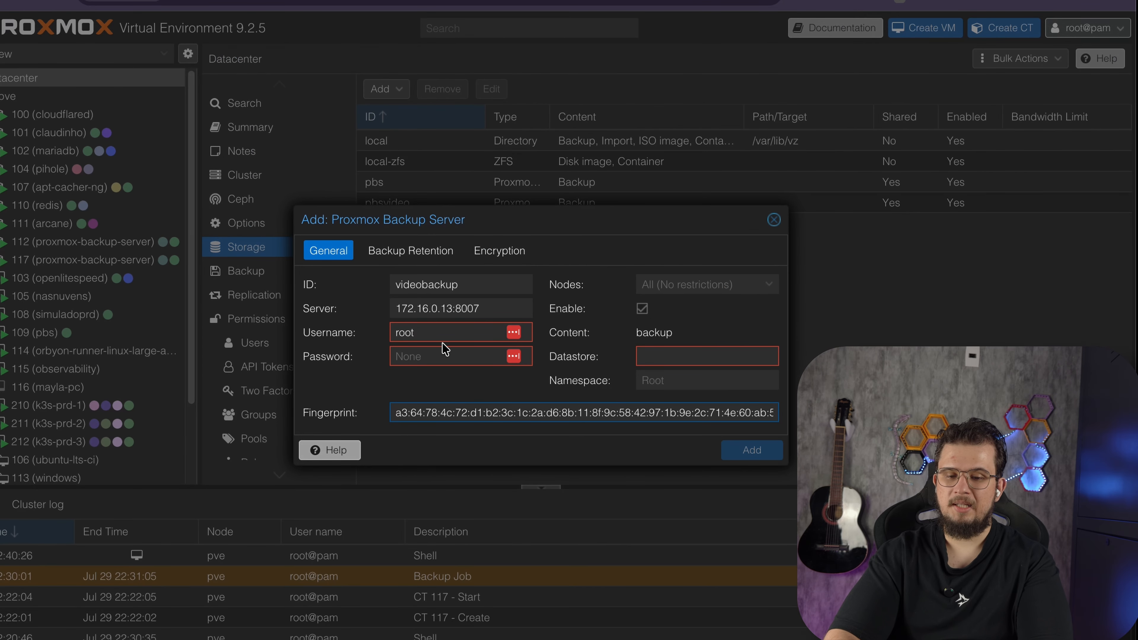
pyautogui.click(444, 357)
pyautogui.press('Down')
pyautogui.press('Return')
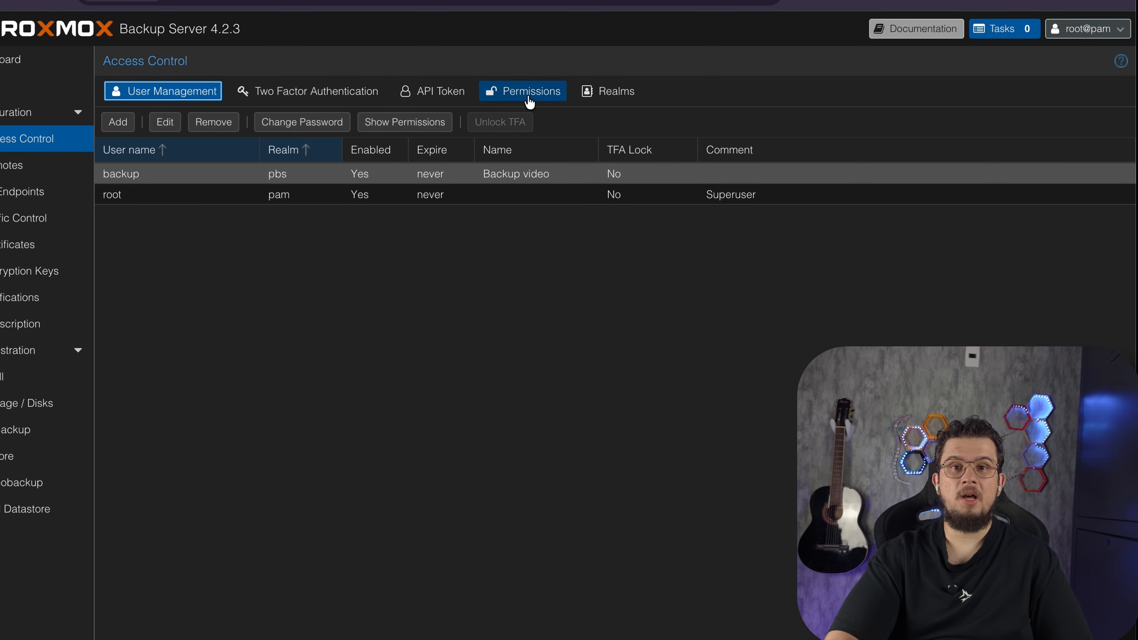
# Grant the backup@pbs user the DatastoreBackup role on the /datastore/videobackup path
pyautogui.click(530, 99)
pyautogui.click(122, 123)
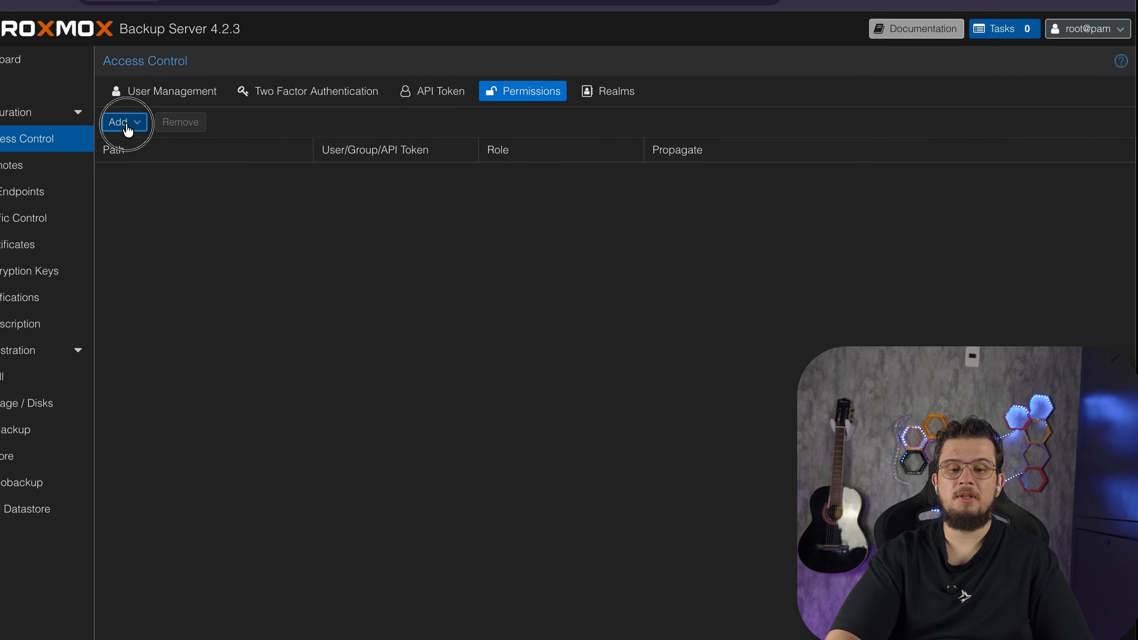
pyautogui.click(152, 152)
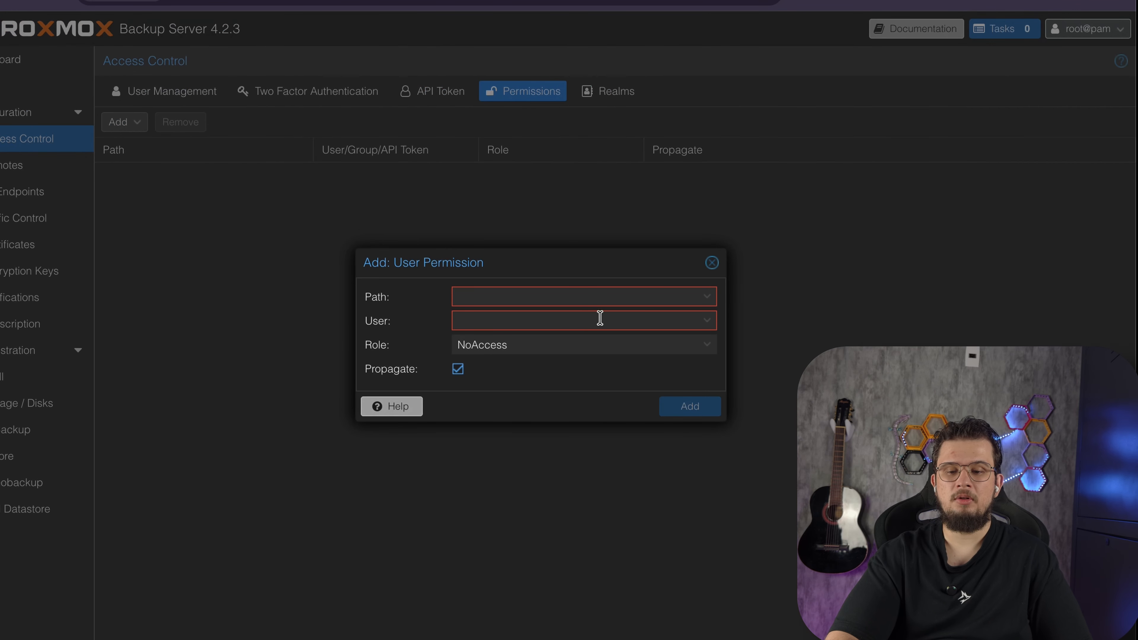
pyautogui.click(711, 304)
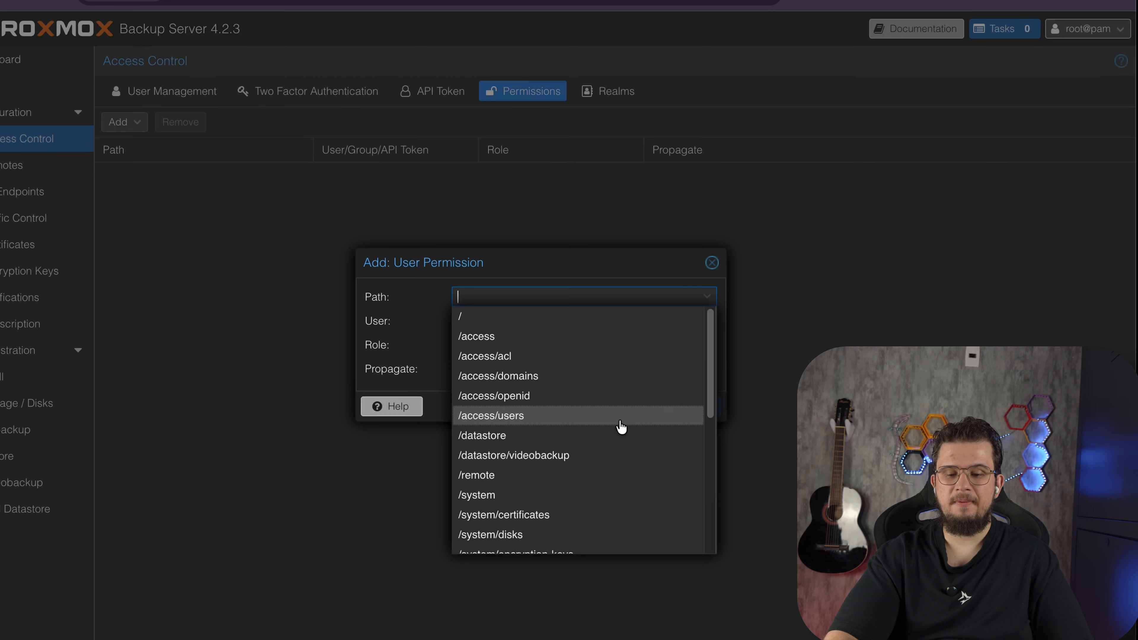
pyautogui.scroll(-1, 621, 427)
pyautogui.scroll(-3, 621, 427)
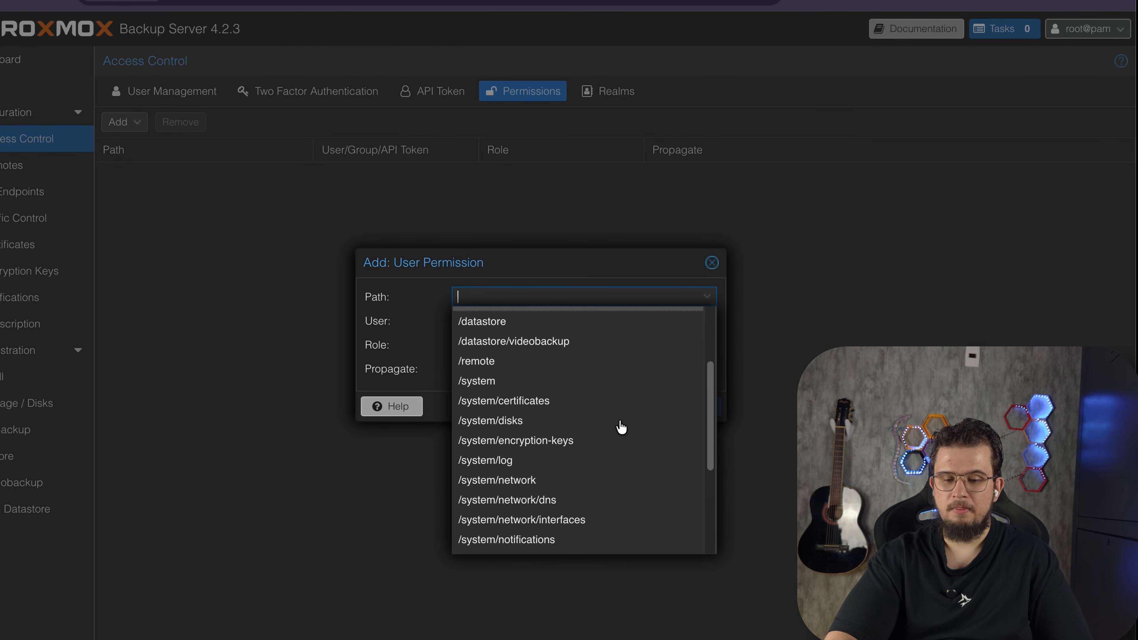
pyautogui.click(555, 343)
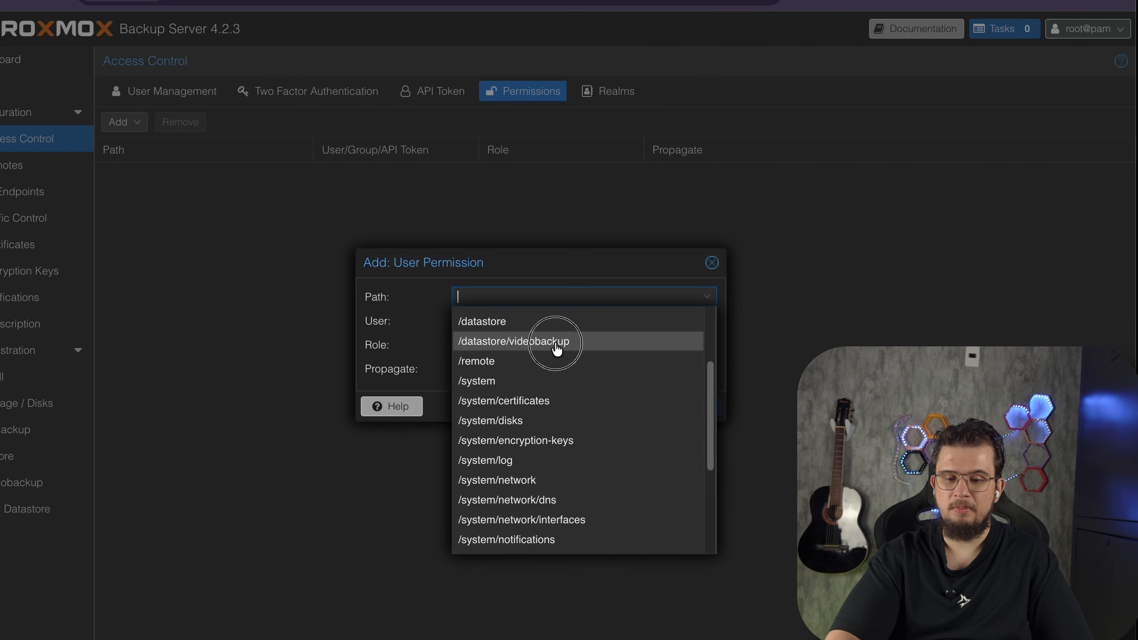
pyautogui.click(700, 325)
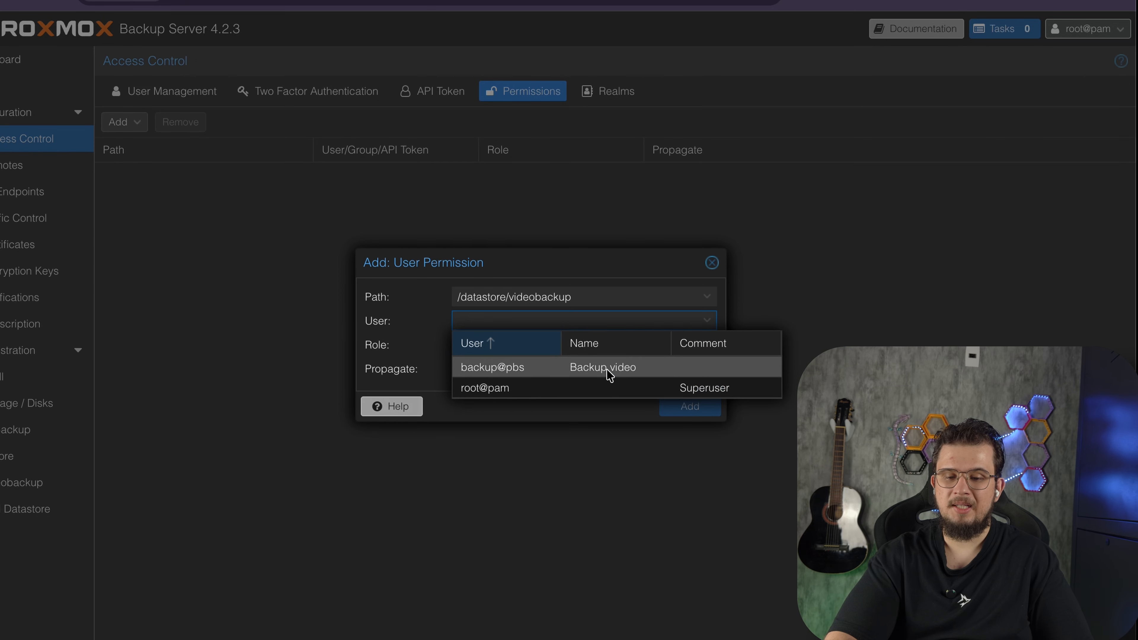
pyautogui.click(609, 367)
pyautogui.click(707, 351)
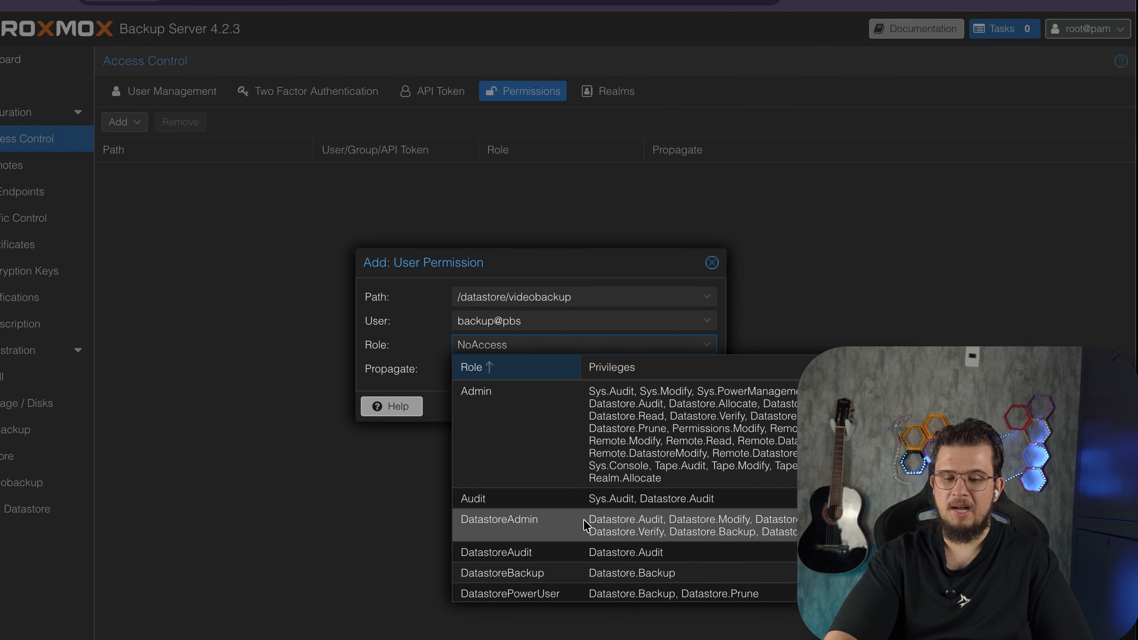
pyautogui.click(508, 575)
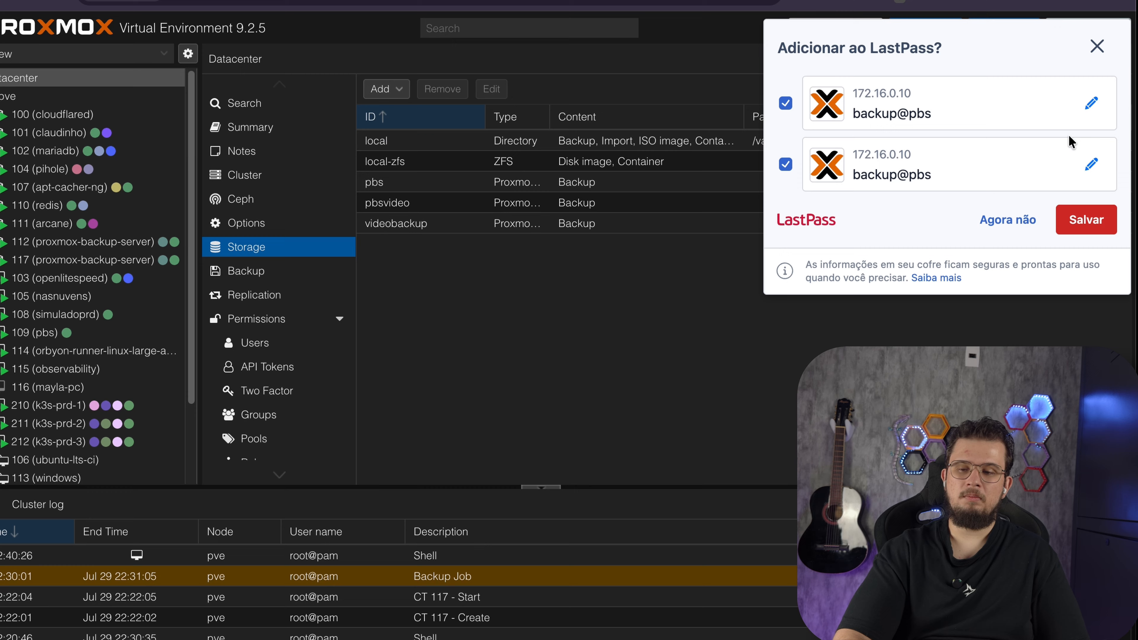
pyautogui.click(1097, 47)
# Start a new datacenter backup job to the videobackup storage every */30 and include guests 116 and 101
pyautogui.click(254, 272)
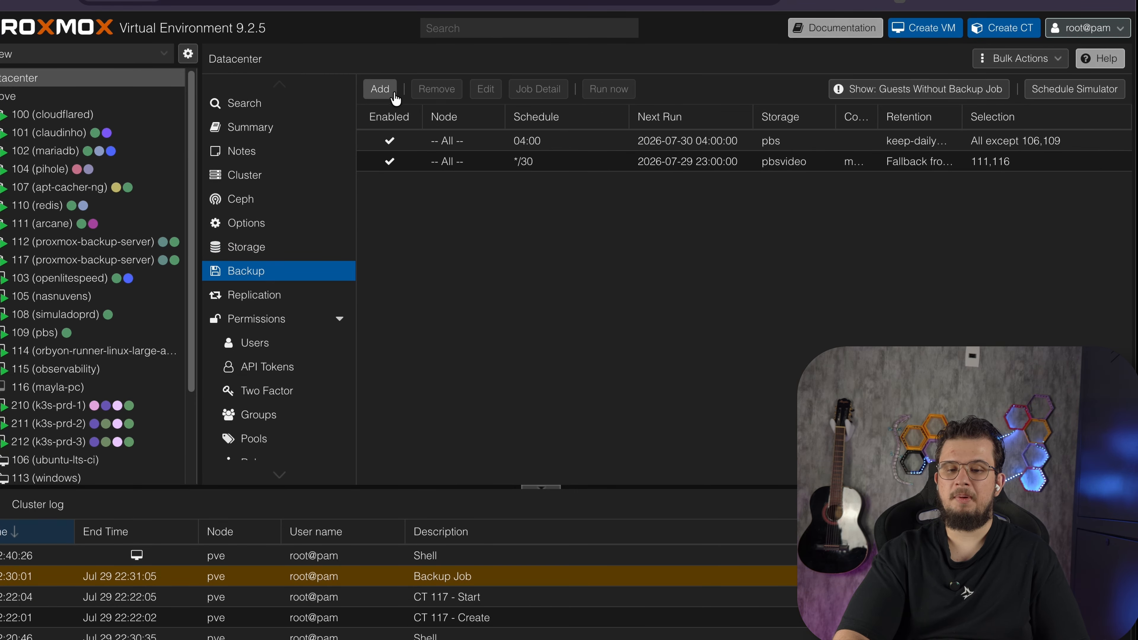
pyautogui.click(380, 88)
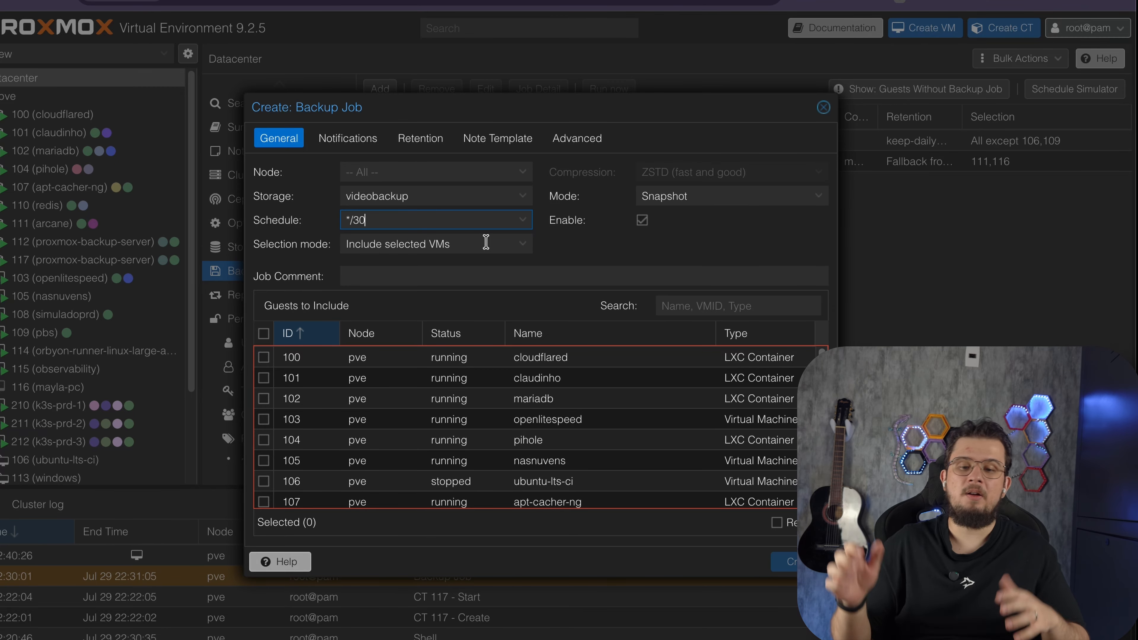
pyautogui.click(713, 306)
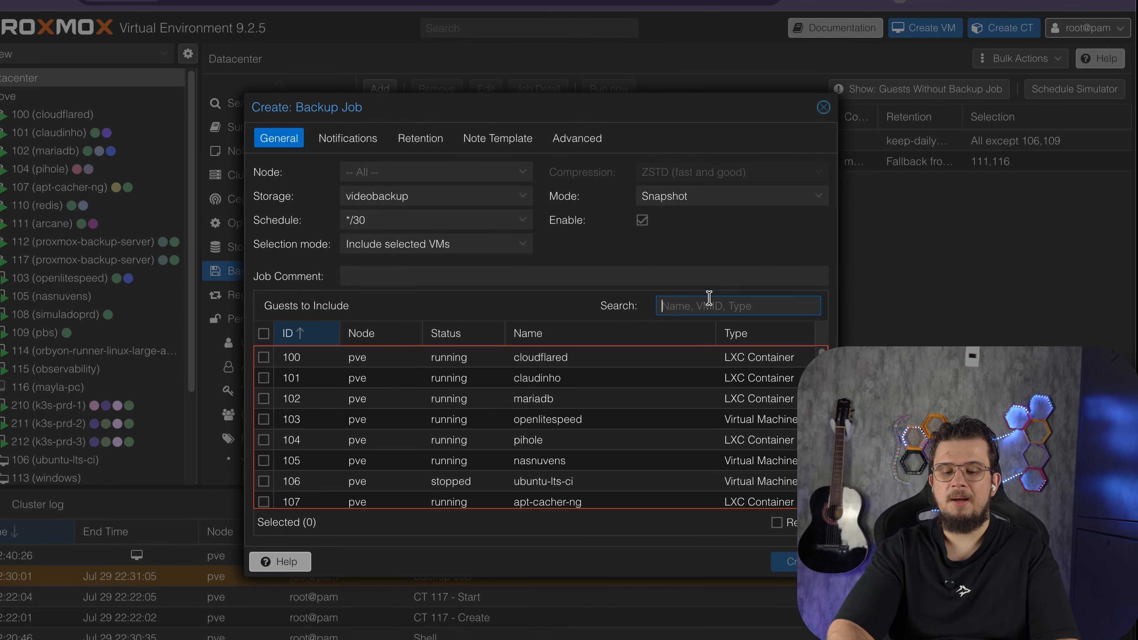
pyautogui.write('mayla')
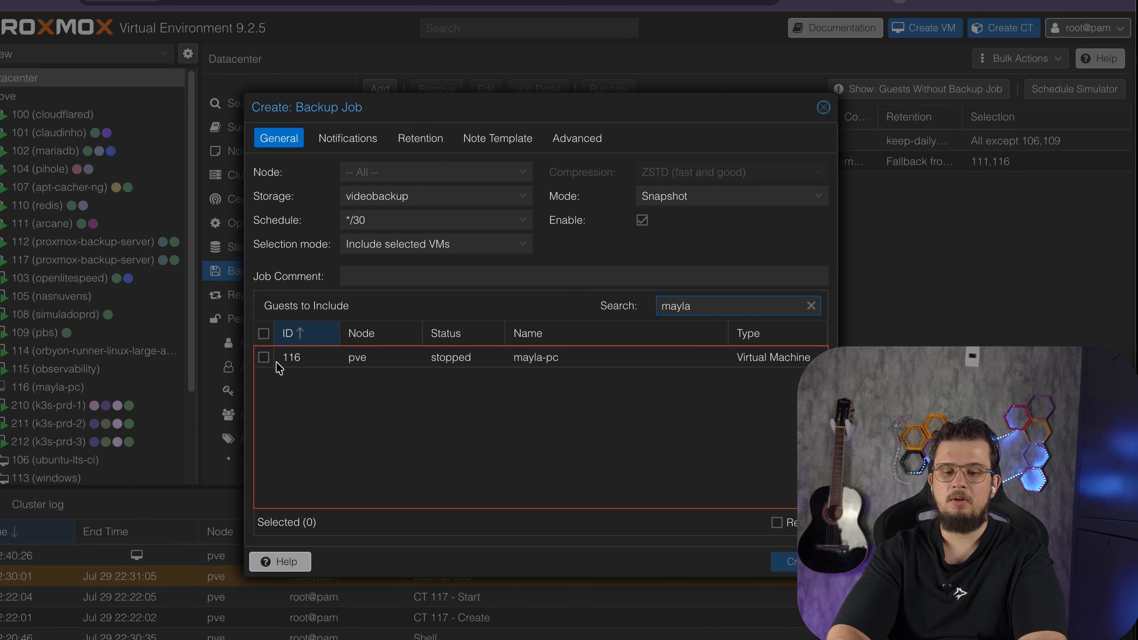
pyautogui.click(264, 357)
pyautogui.press('BackSpace')
pyautogui.press('BackSpace')
pyautogui.press('BackSpace')
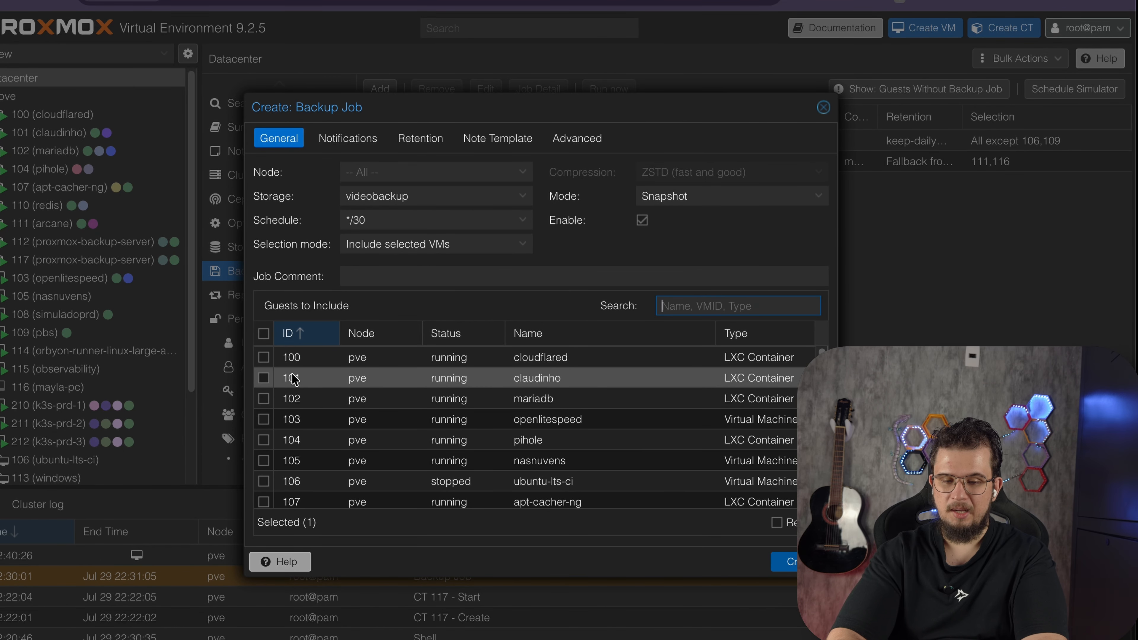
# Set the backup job's retention to keep 7 daily backups
pyautogui.click(352, 145)
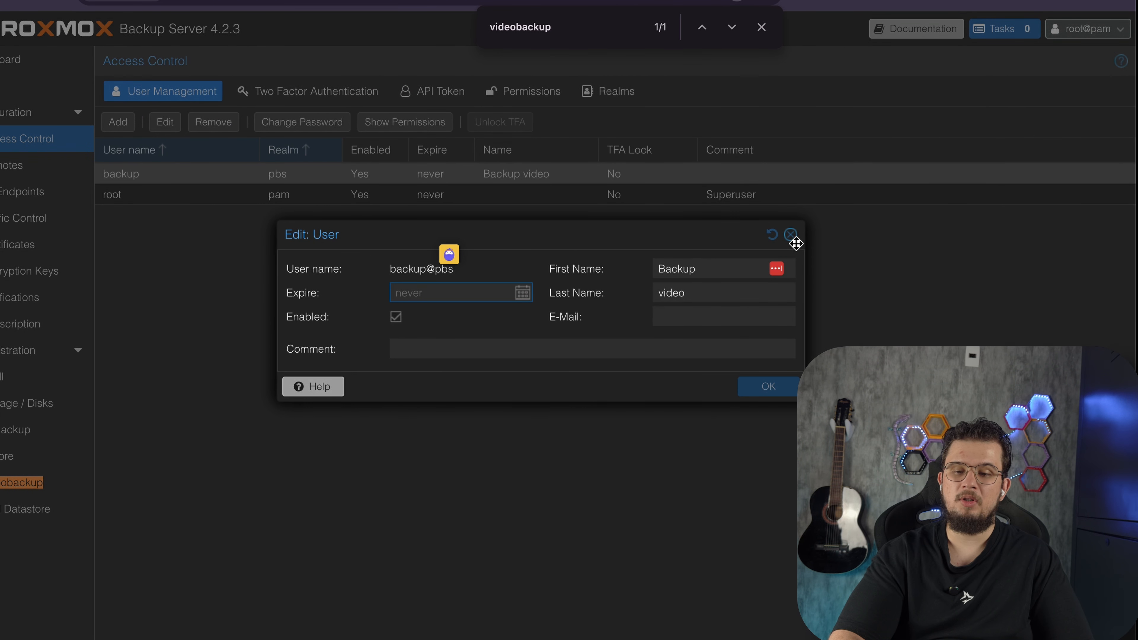
pyautogui.click(791, 234)
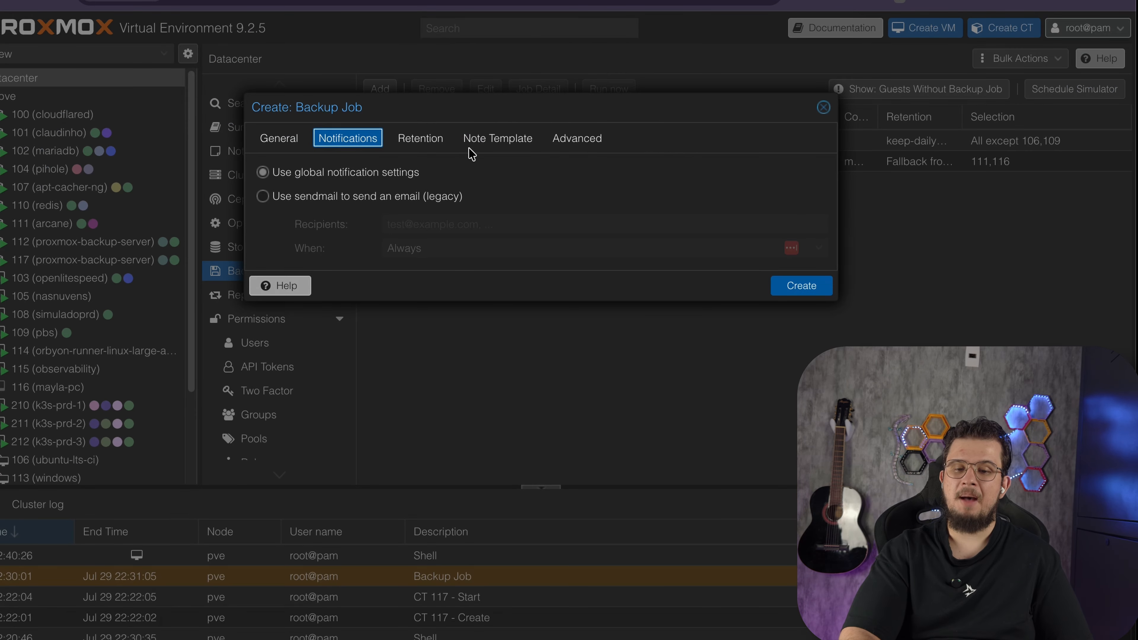
pyautogui.click(420, 139)
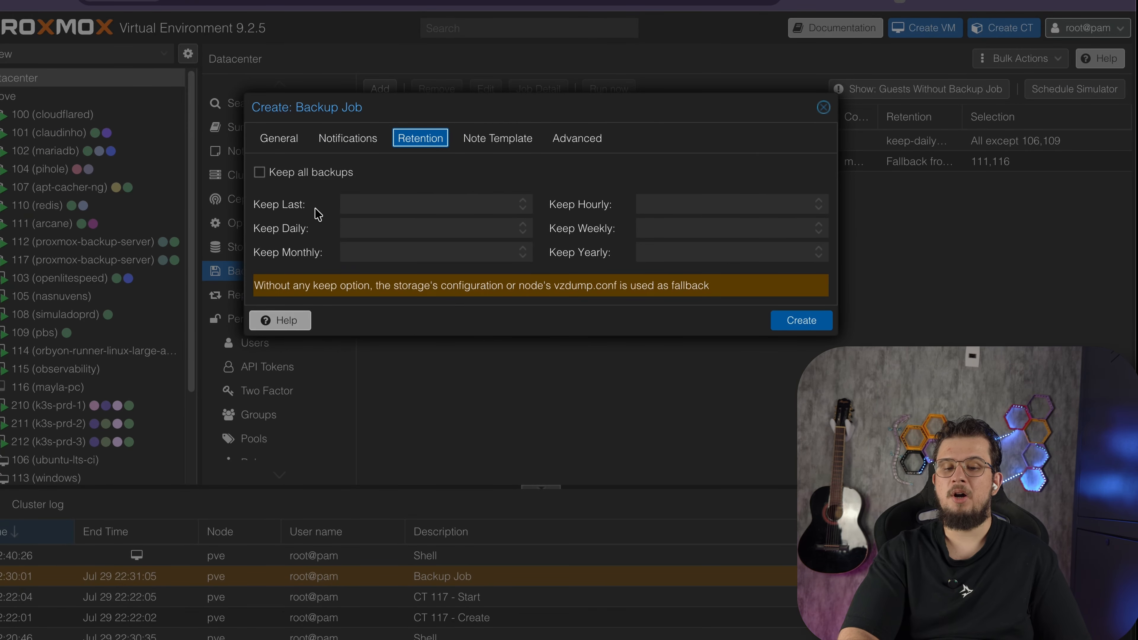
pyautogui.click(394, 224)
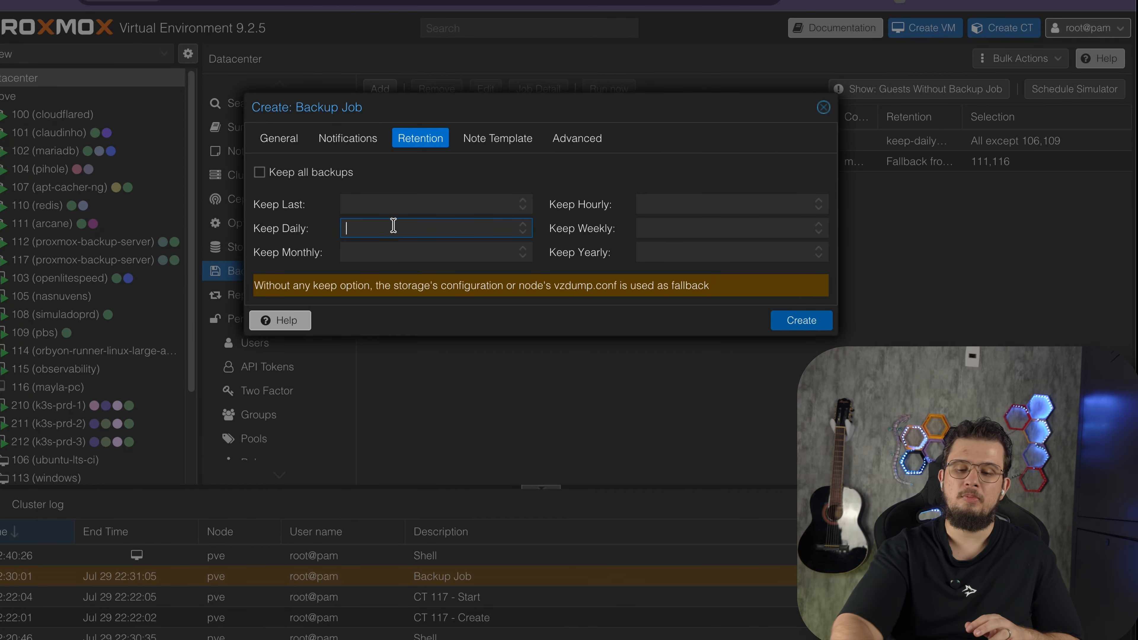
pyautogui.write('7')
pyautogui.click(379, 253)
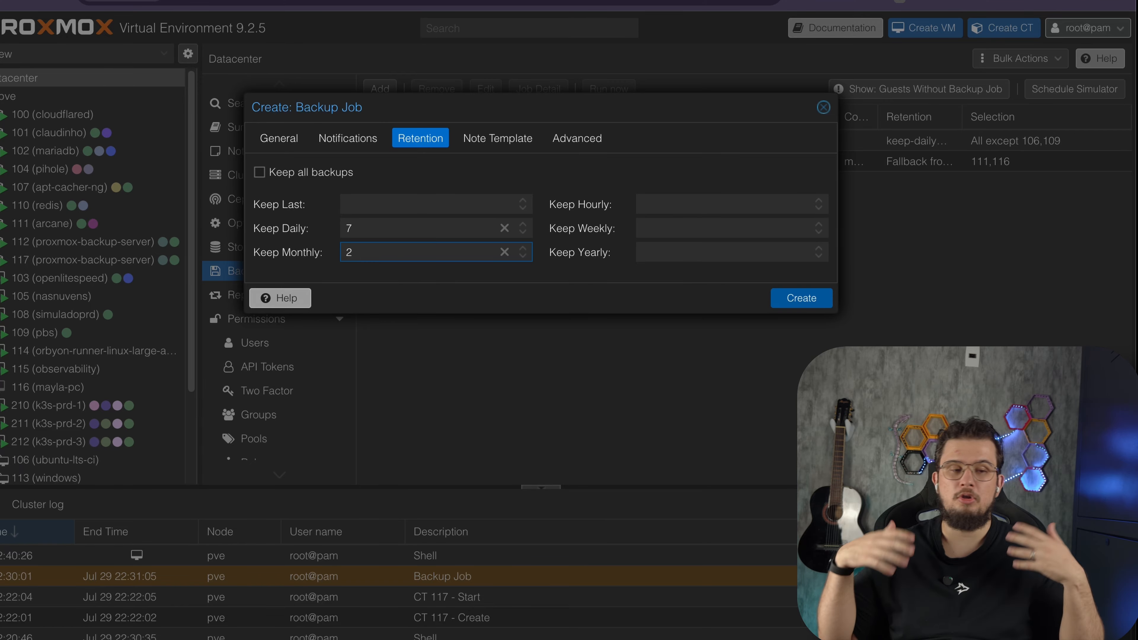
pyautogui.write('2')
pyautogui.click(699, 226)
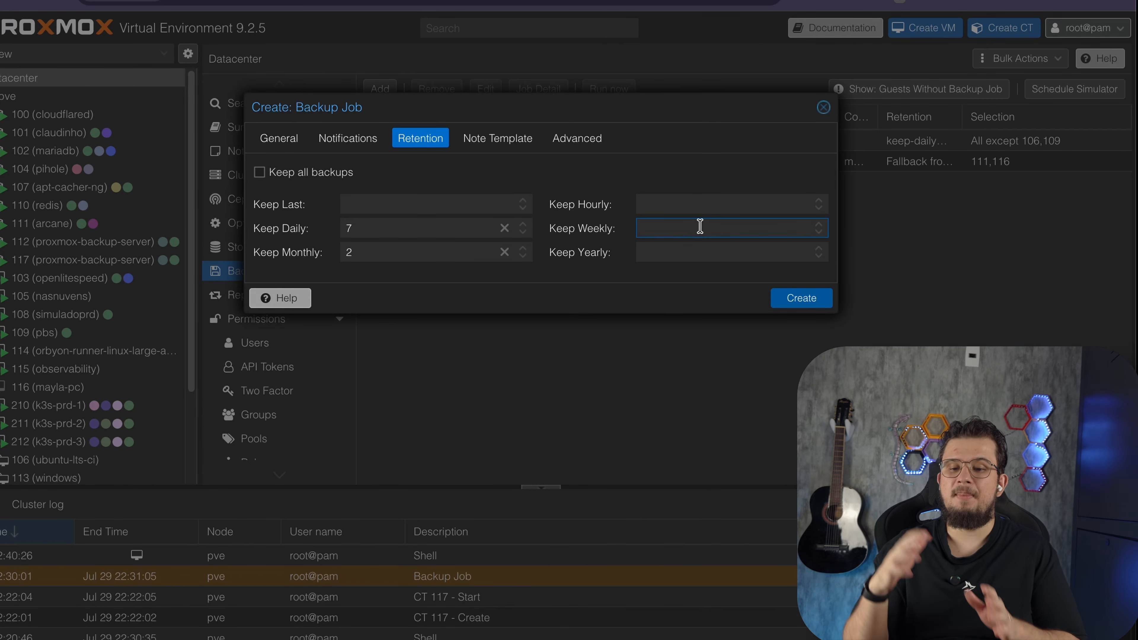
pyautogui.write('4')
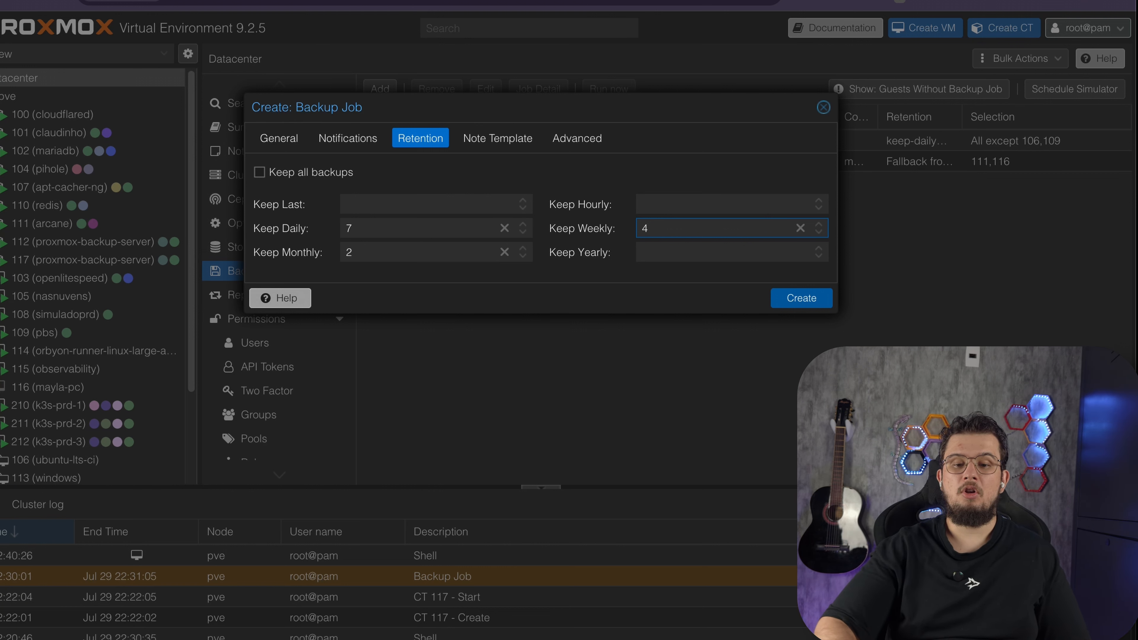
pyautogui.click(801, 228)
pyautogui.click(504, 252)
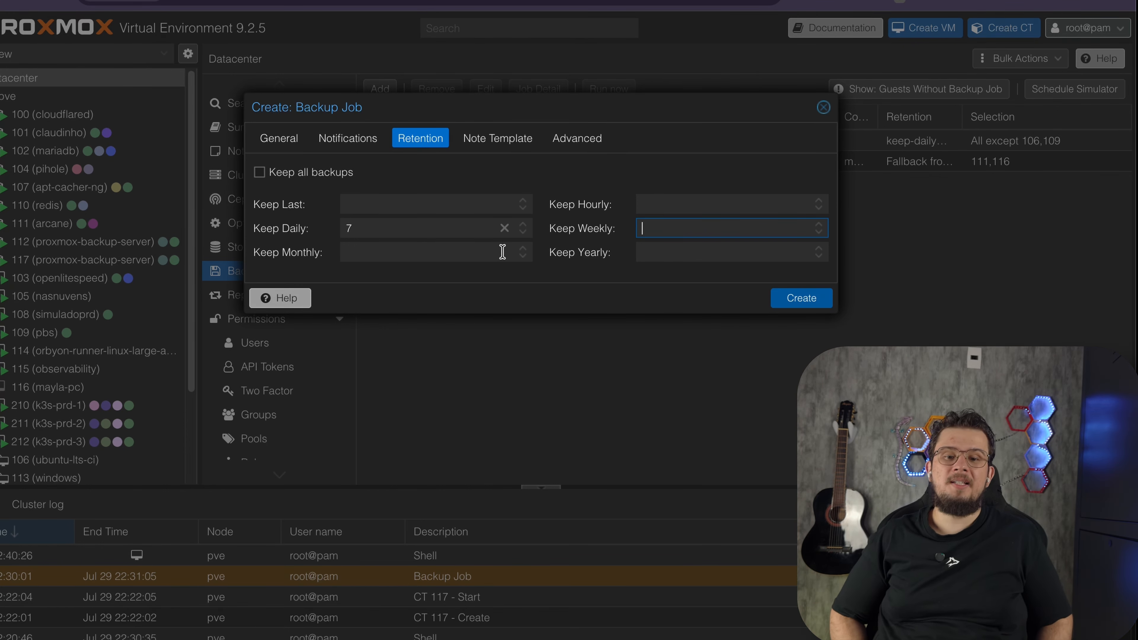
# Create the backup job and run it immediately
pyautogui.press('Return')
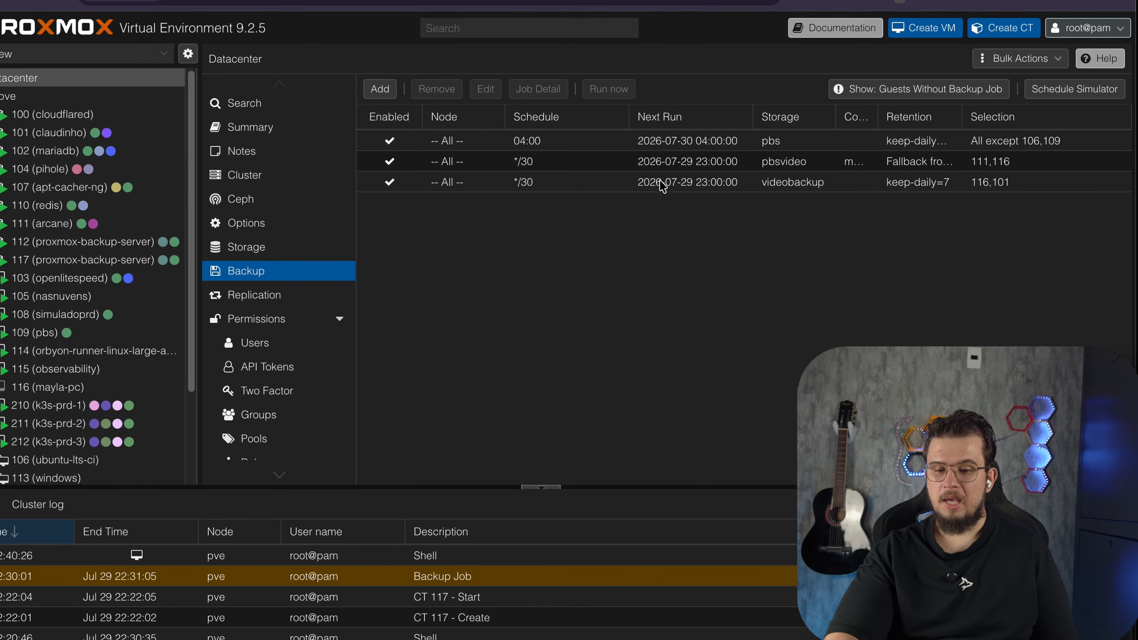
pyautogui.click(662, 191)
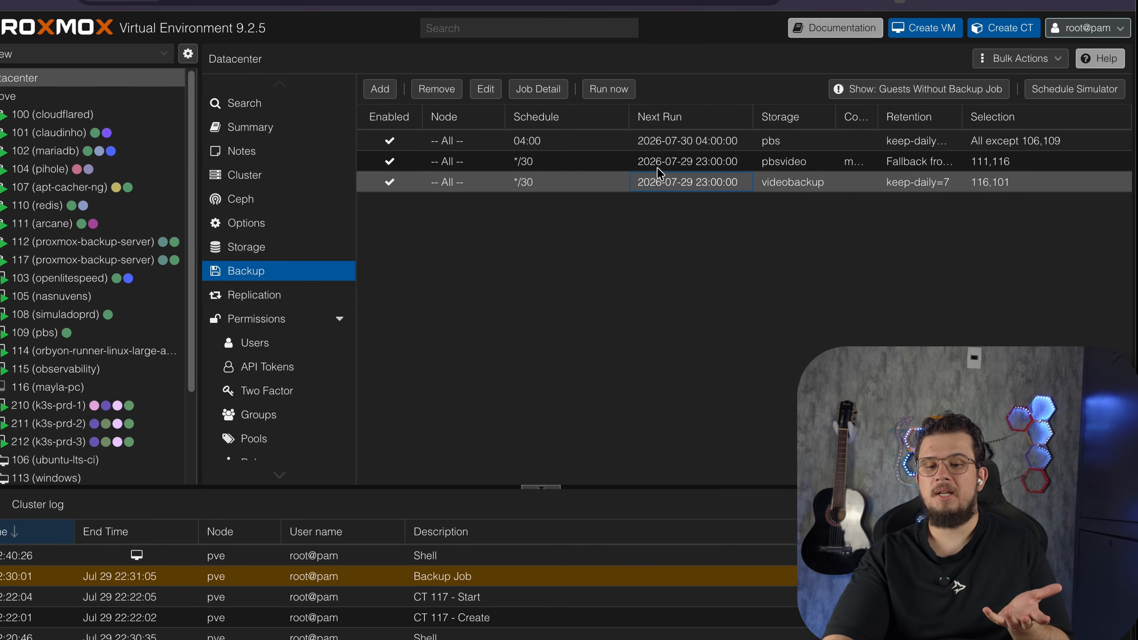
pyautogui.click(619, 95)
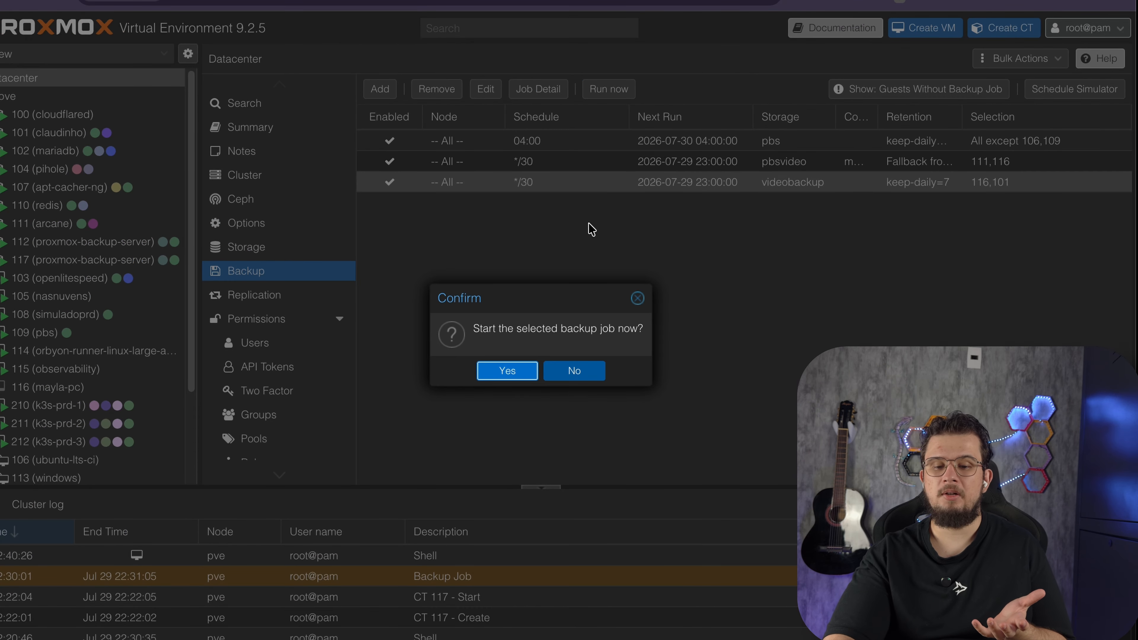
pyautogui.click(516, 372)
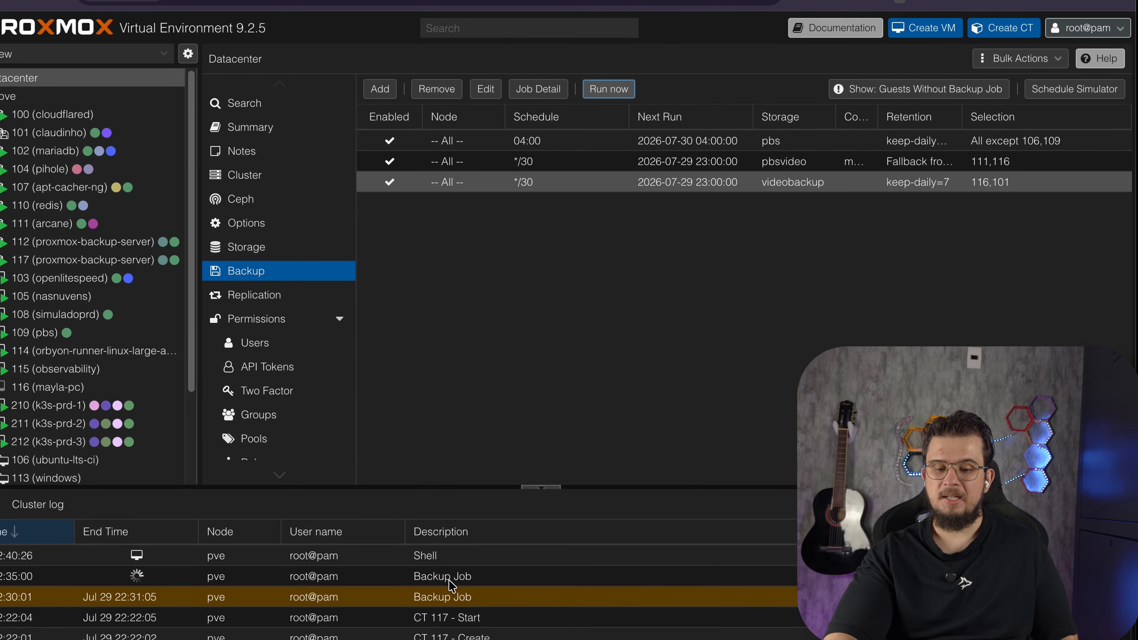
# Remove the older backup job that targets the pbsvideo storage
pyautogui.click(572, 160)
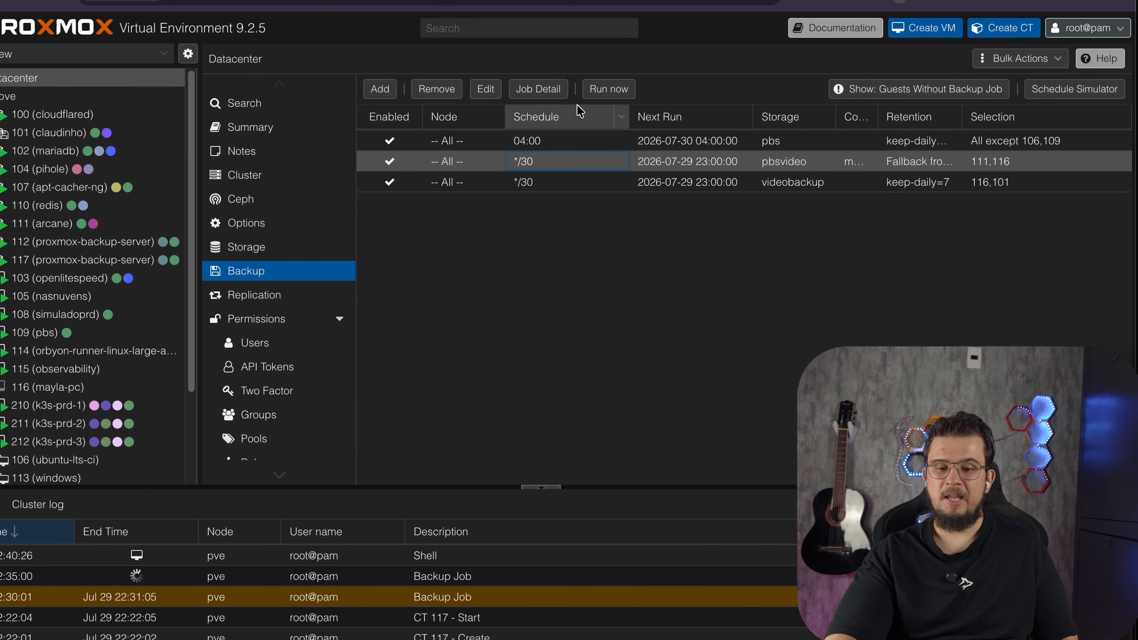
pyautogui.click(434, 90)
pyautogui.click(534, 371)
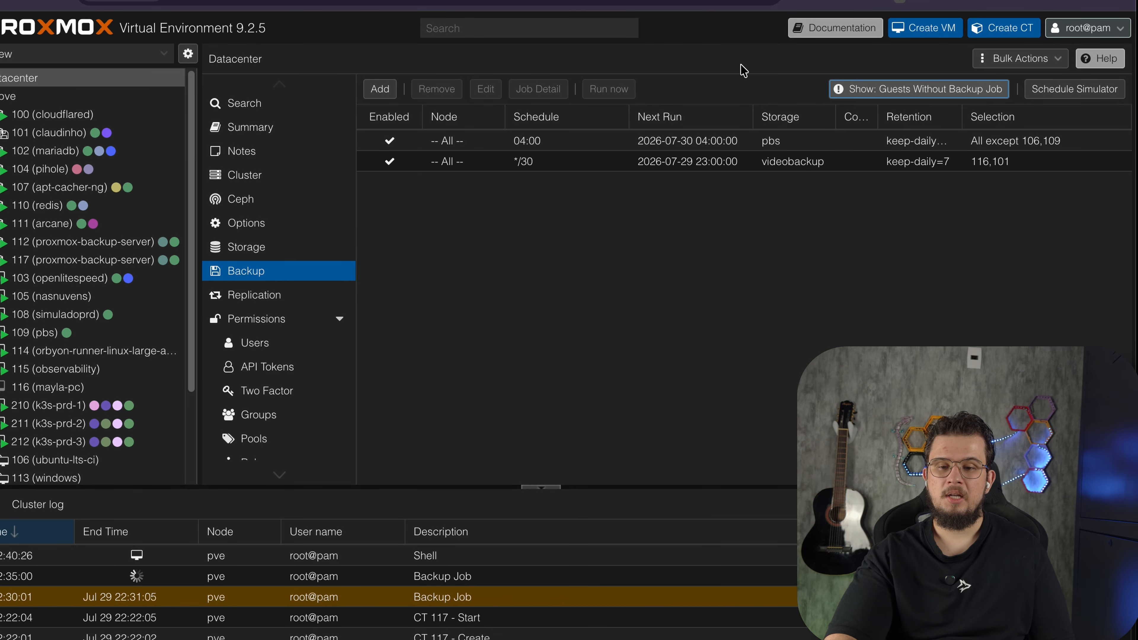
# Review the videobackup datastore's summary and content in the Backup Server
pyautogui.hotkey('ctrl', 'Tab')
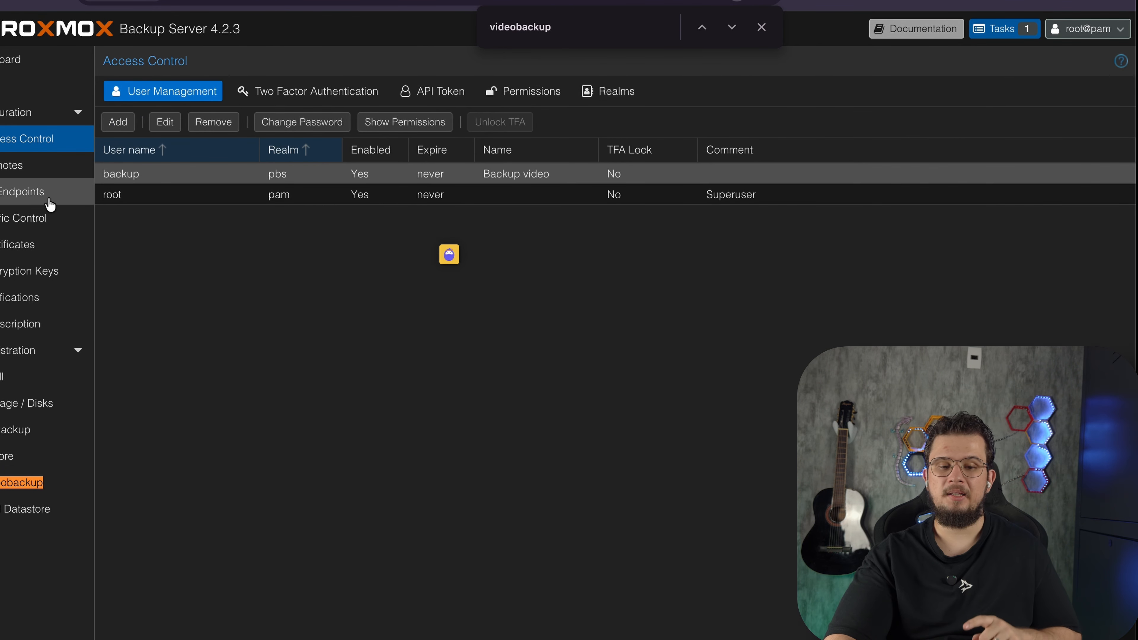
pyautogui.click(22, 67)
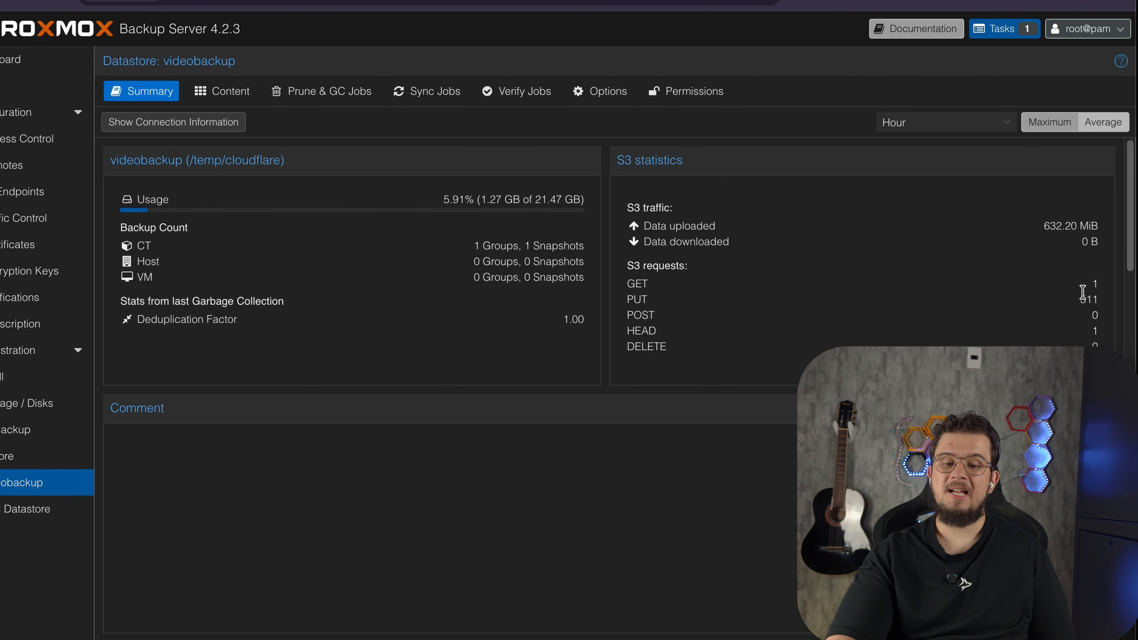
pyautogui.scroll(-5, 1001, 341)
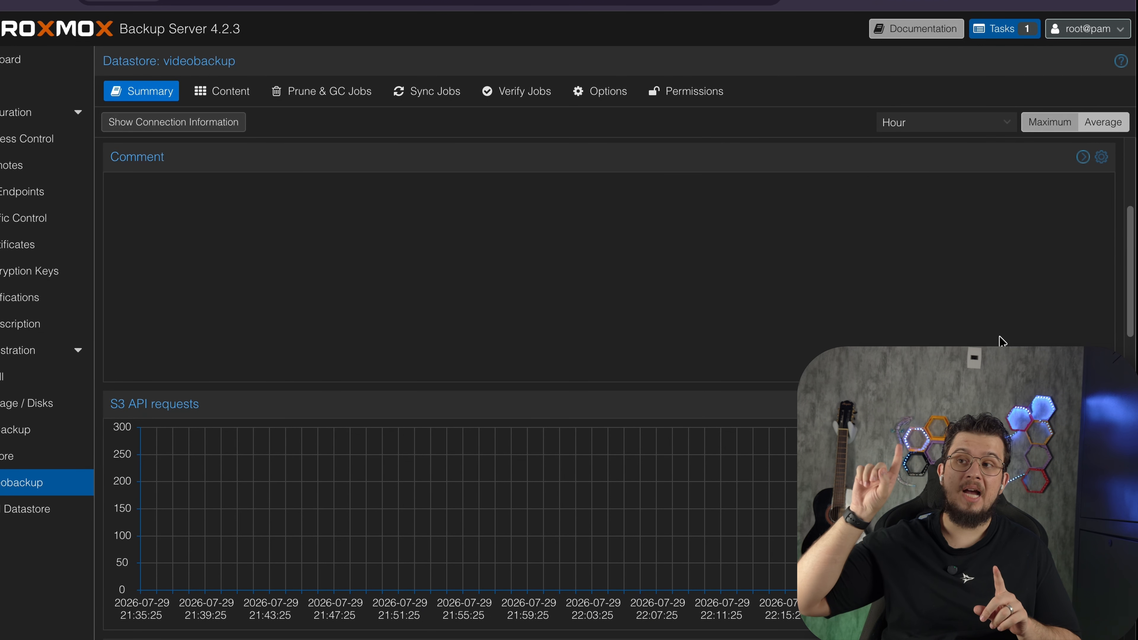
pyautogui.click(239, 102)
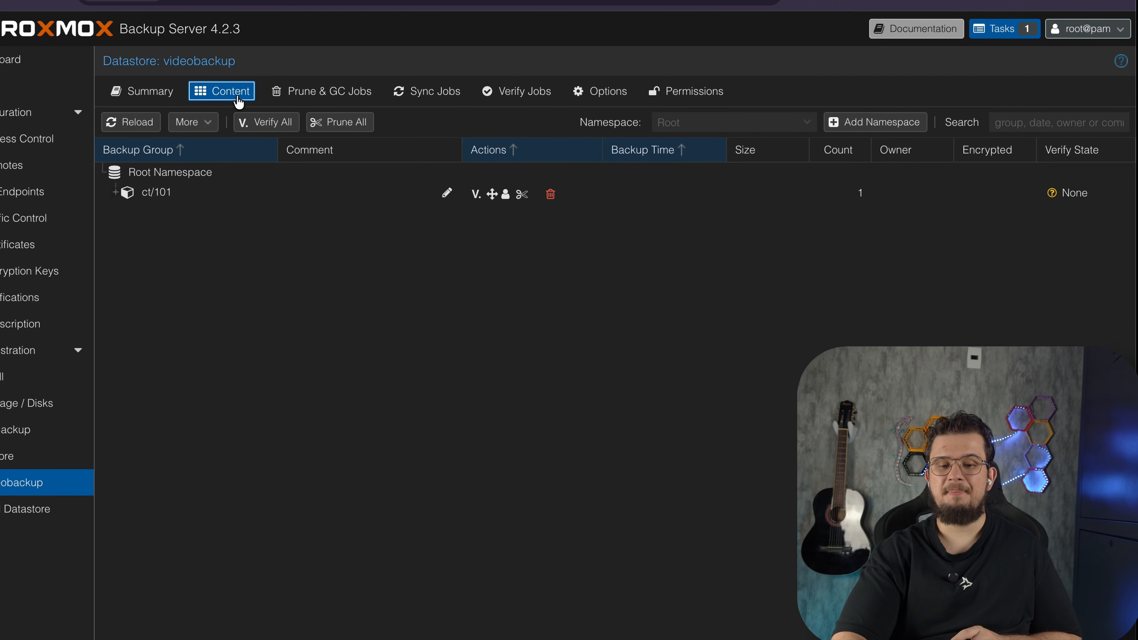
pyautogui.click(280, 199)
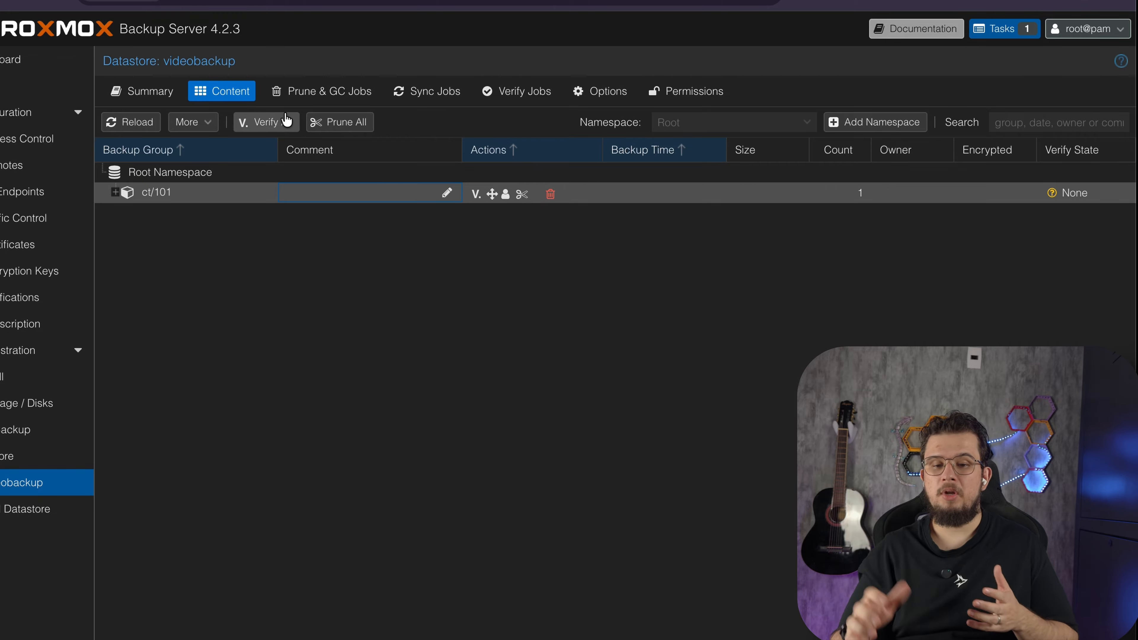
pyautogui.click(322, 93)
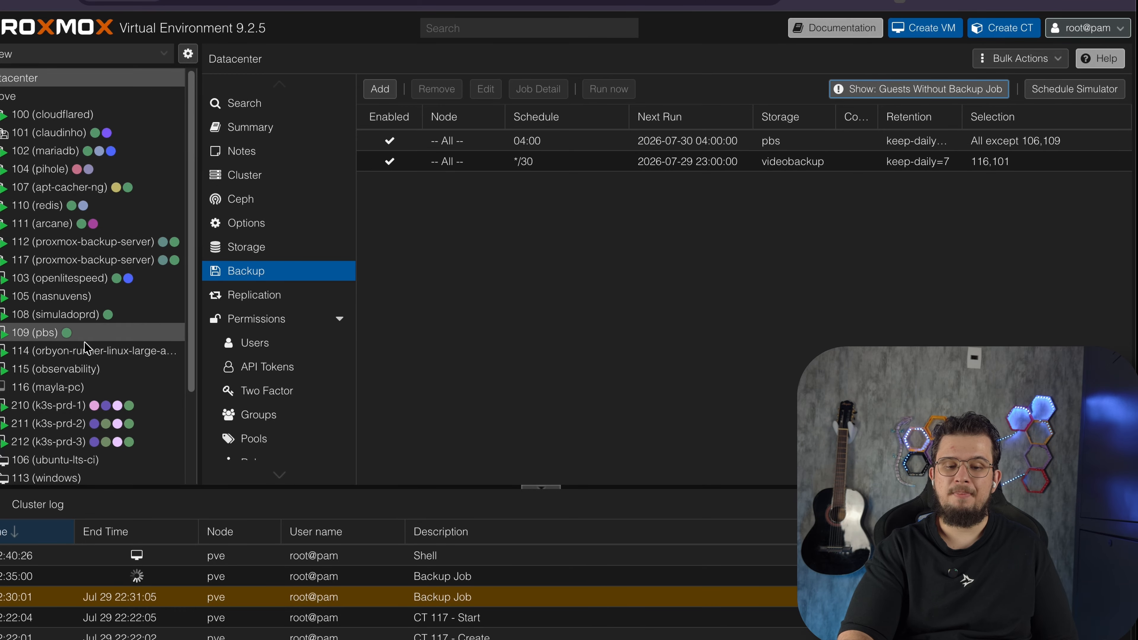
# Browse VM 116's backups on the pbs storage and view a backup's configuration
pyautogui.click(80, 388)
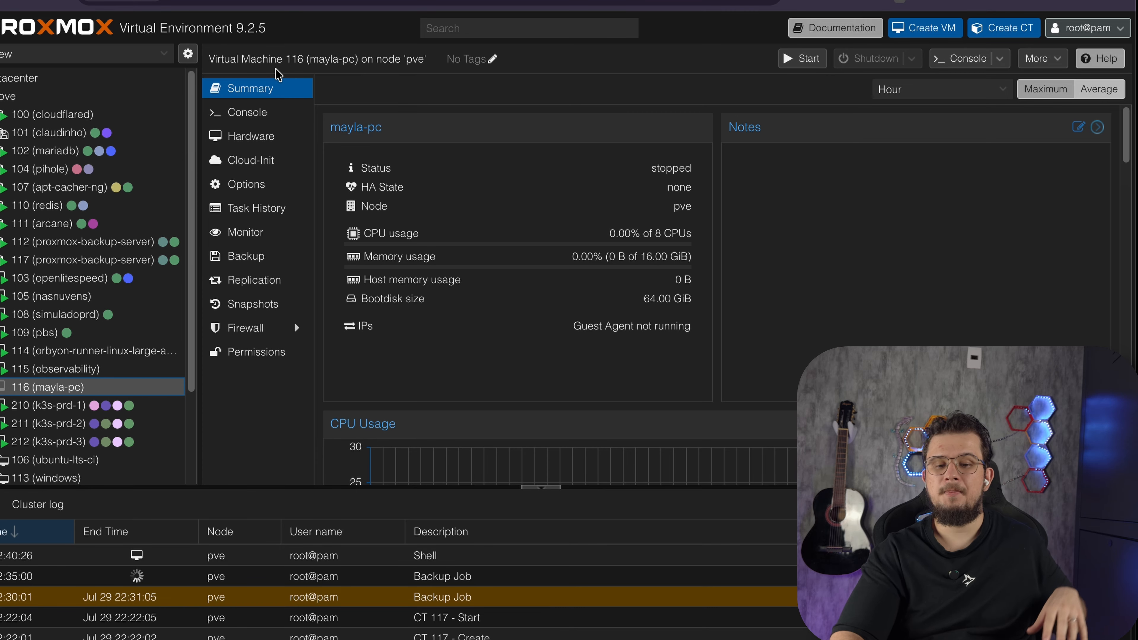
pyautogui.click(253, 258)
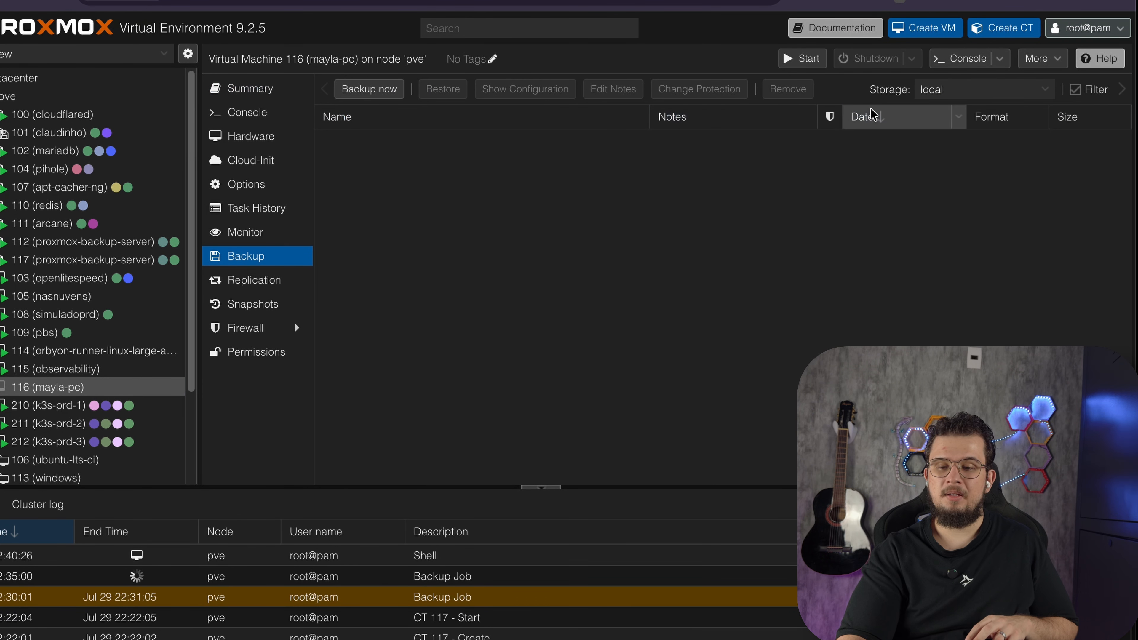
pyautogui.click(960, 89)
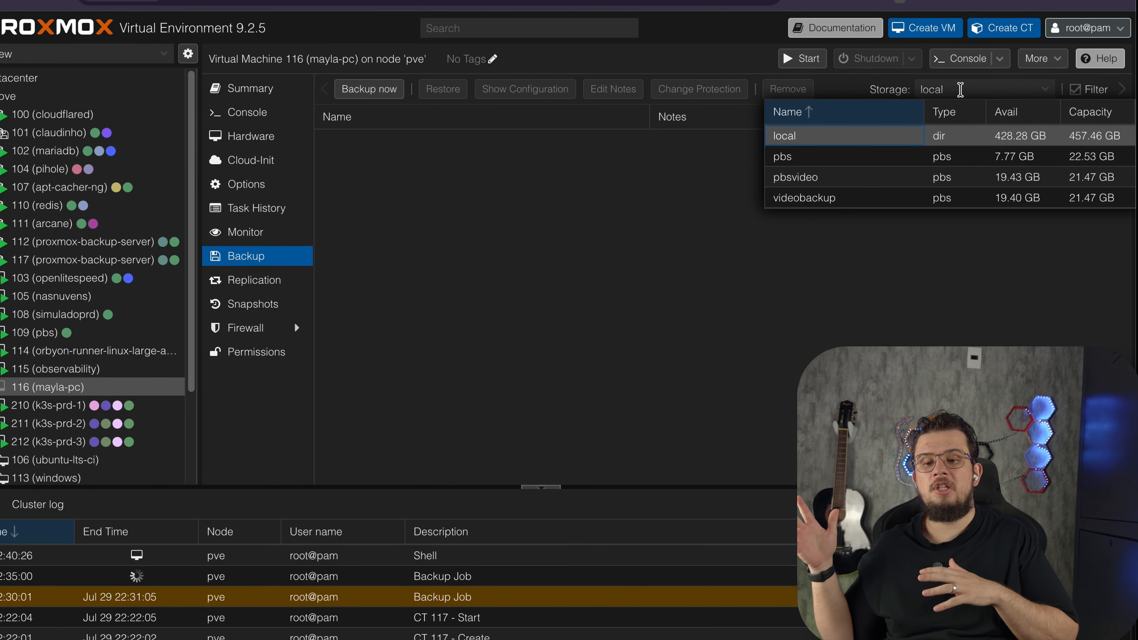
pyautogui.click(861, 155)
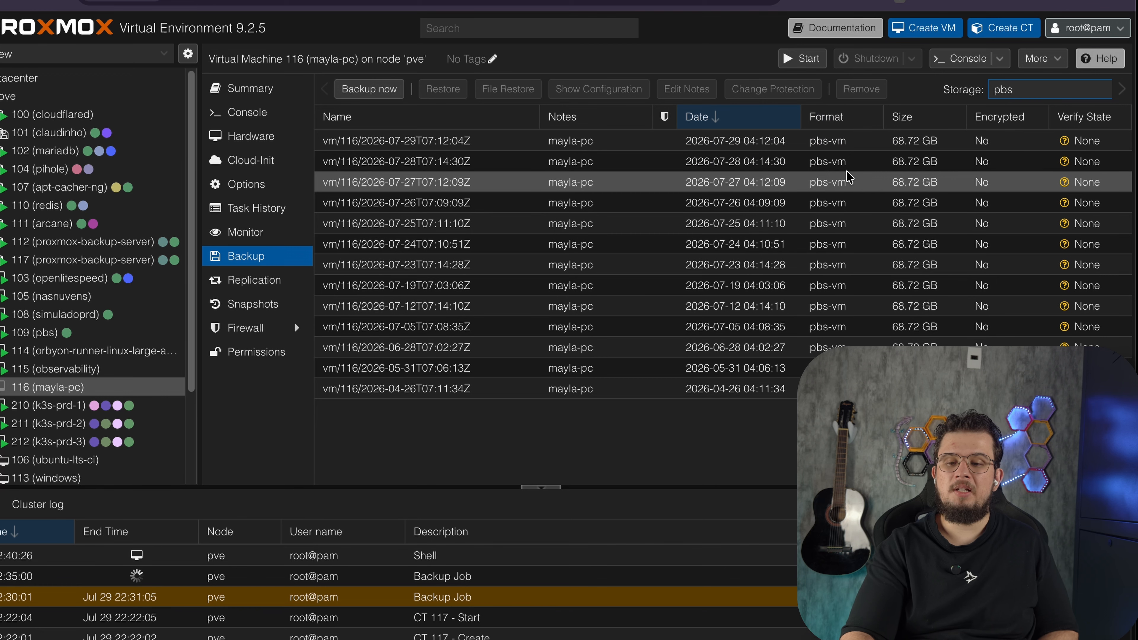
pyautogui.click(840, 148)
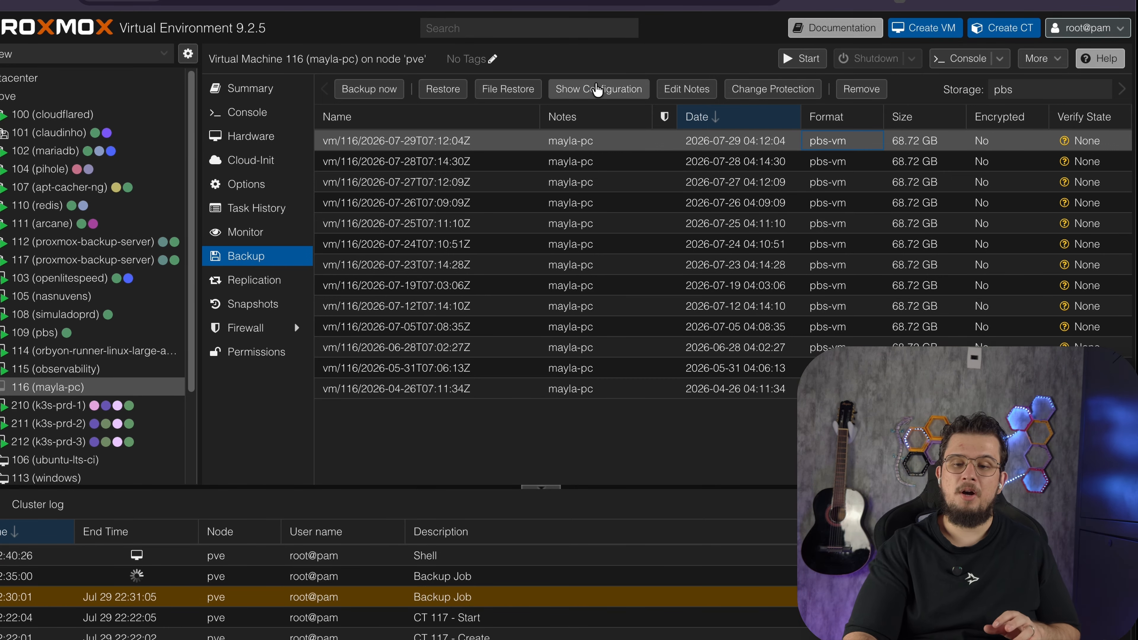
pyautogui.click(596, 90)
pyautogui.press('Escape')
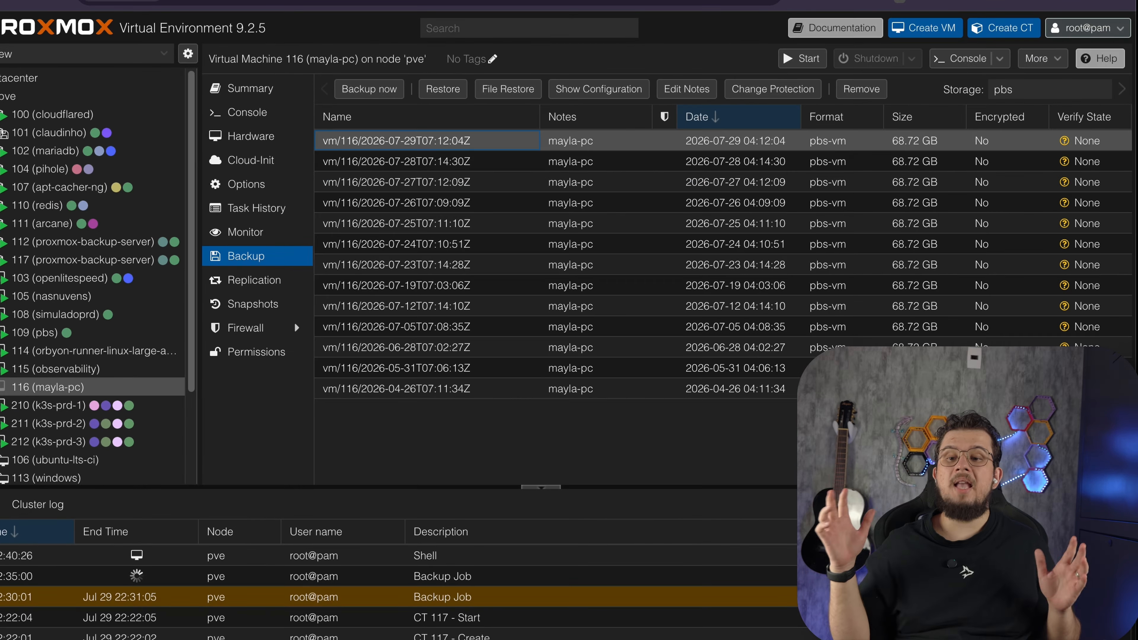